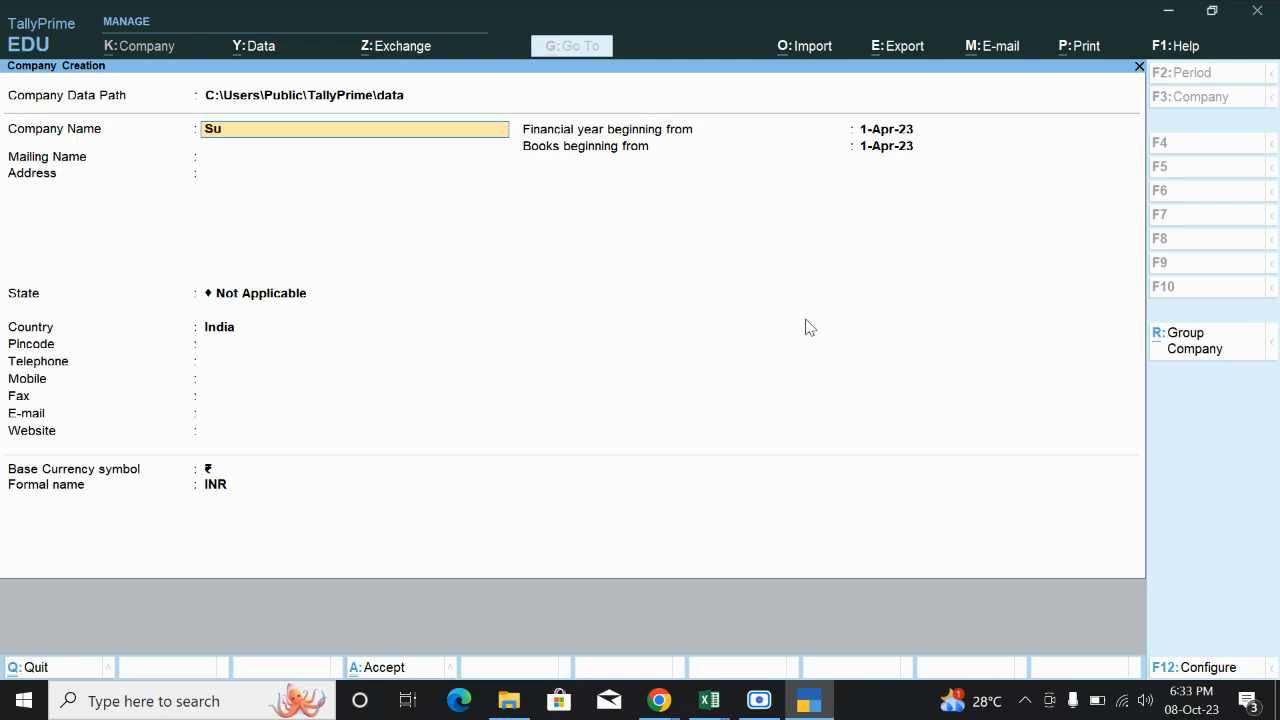
Name the new company Subhi Technology.
type("i Tec")
key("BackSpace")
type("chnology")
key("Return")
key("Return")
Enter the address 'Tirup' and choose Tamil Nadu as the state.
type("Tir")
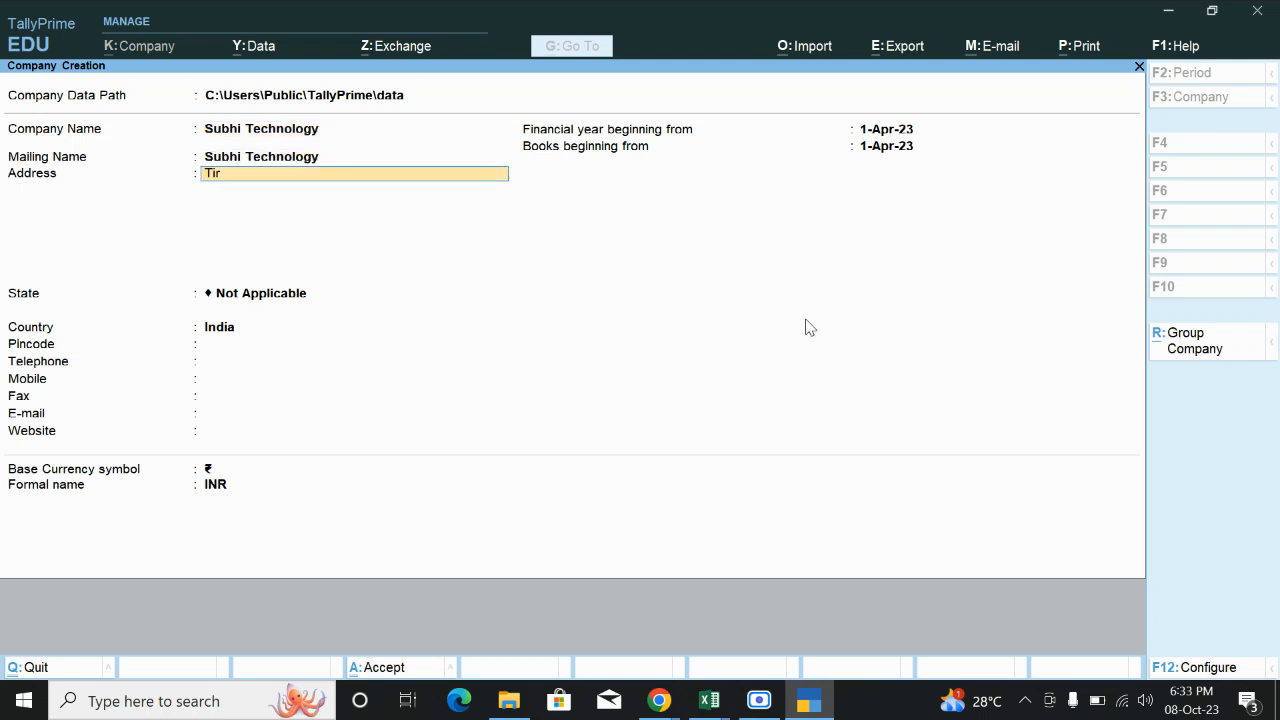
type("upur")
key("Return")
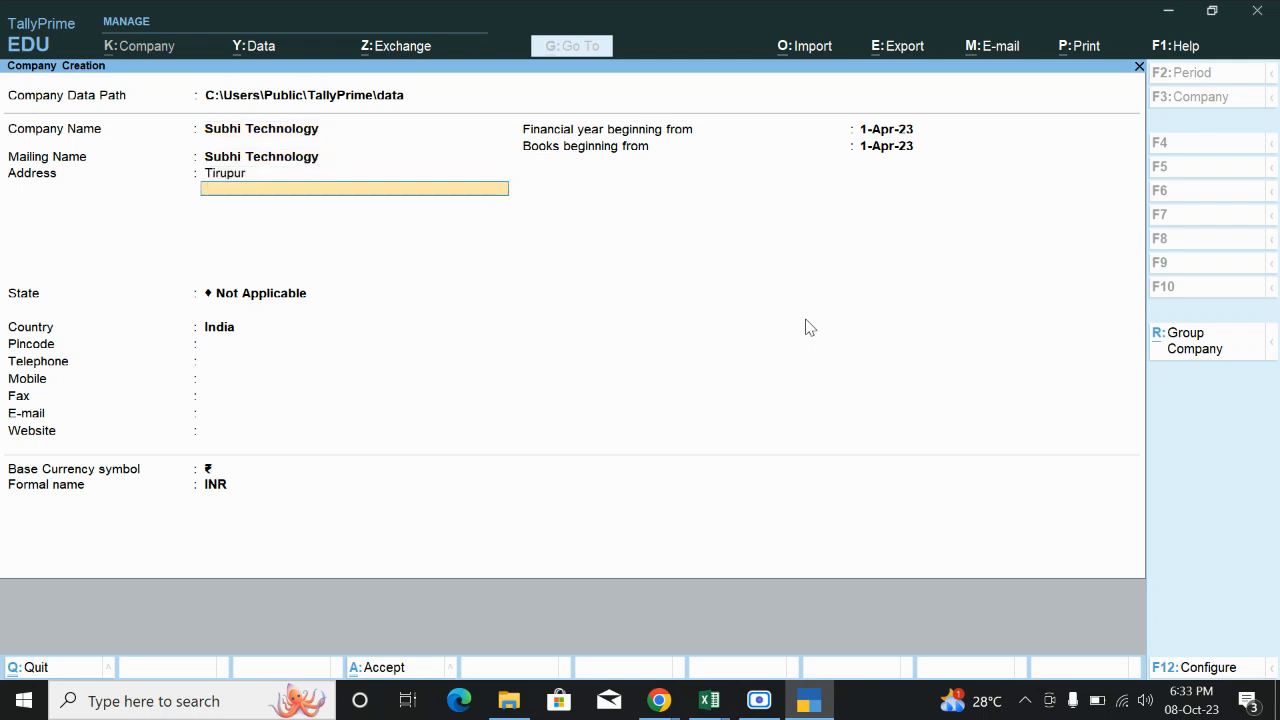
key("Return")
type("Tam")
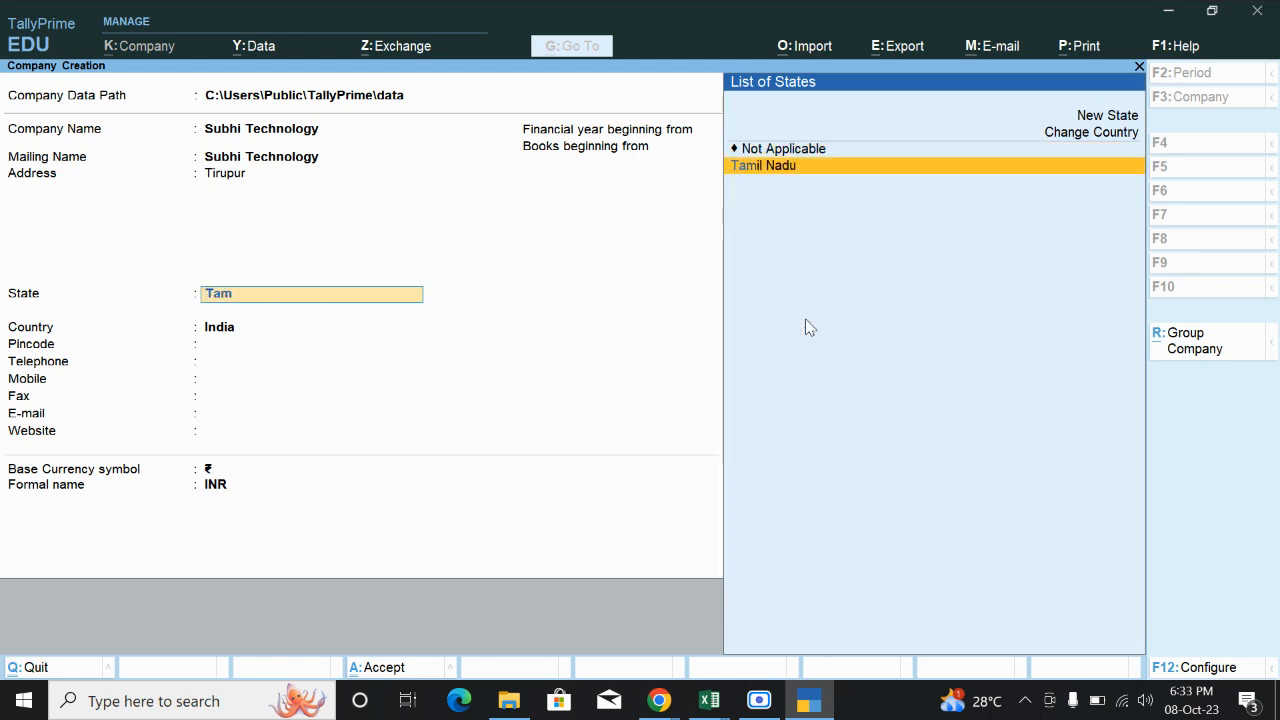
key("Return")
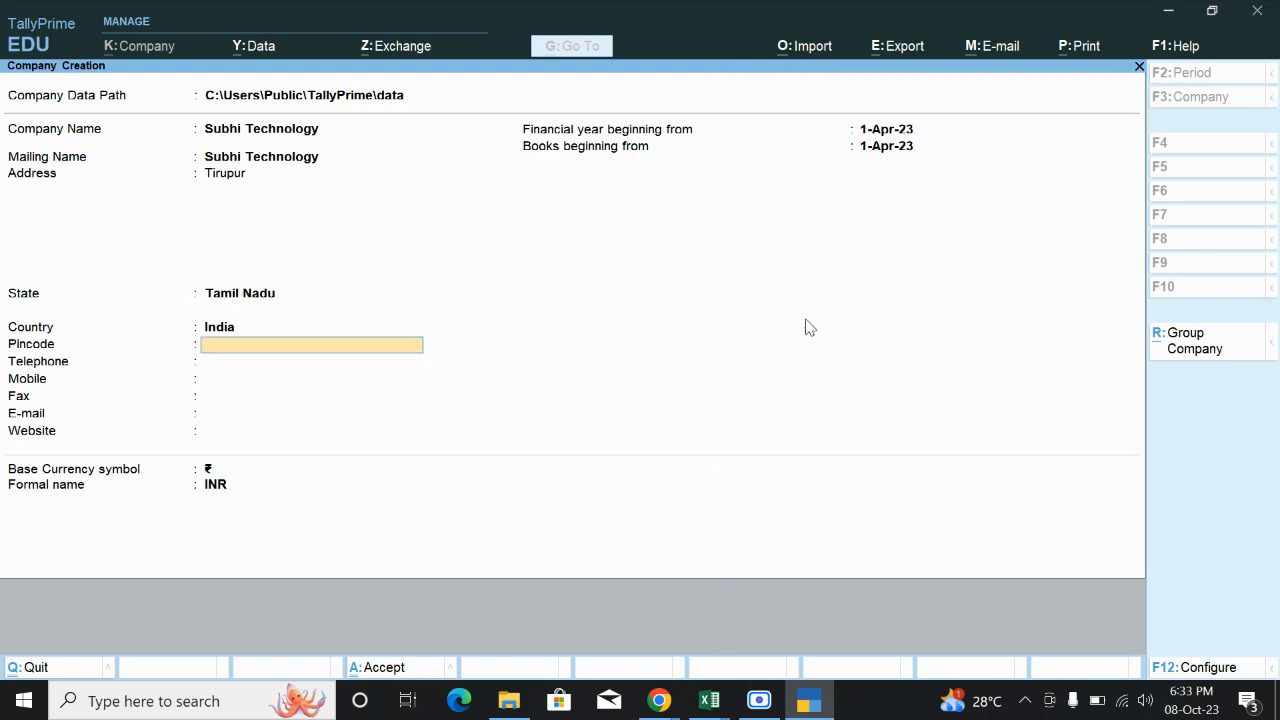
Enter pincode 641603 and the company's mobile number, keeping the default financial year dates.
type("641603")
key("Return")
key("Return")
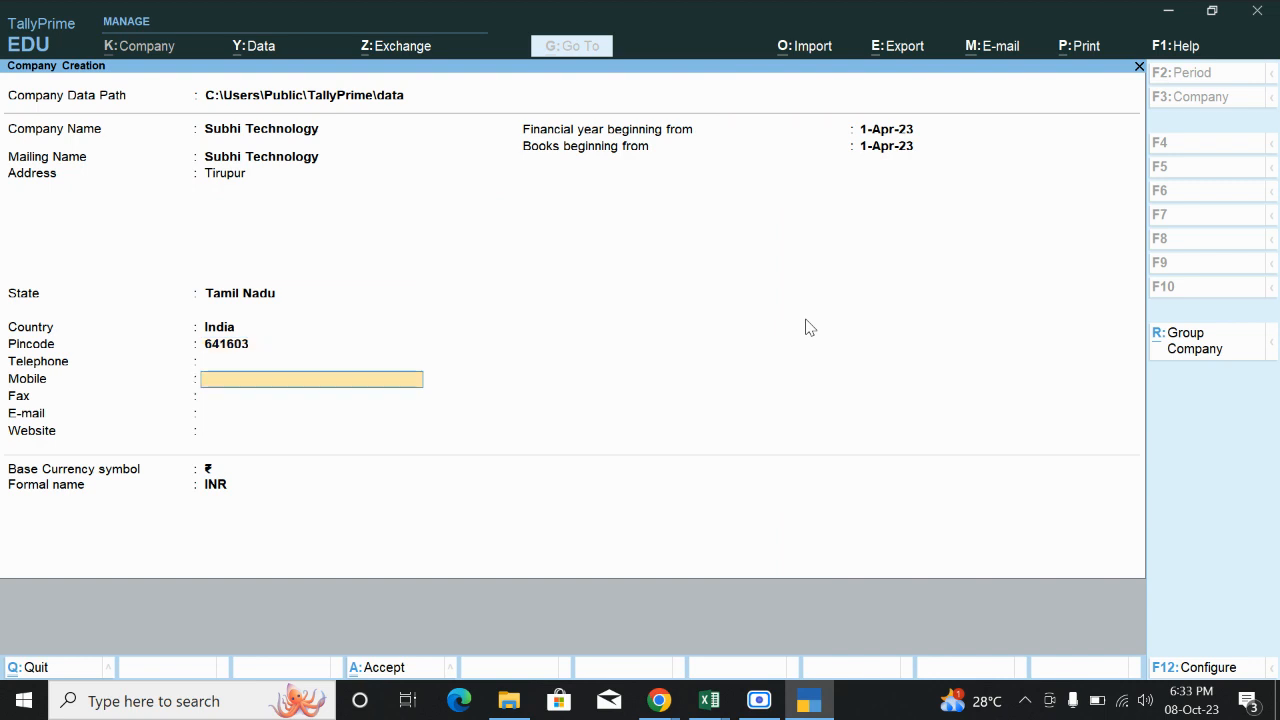
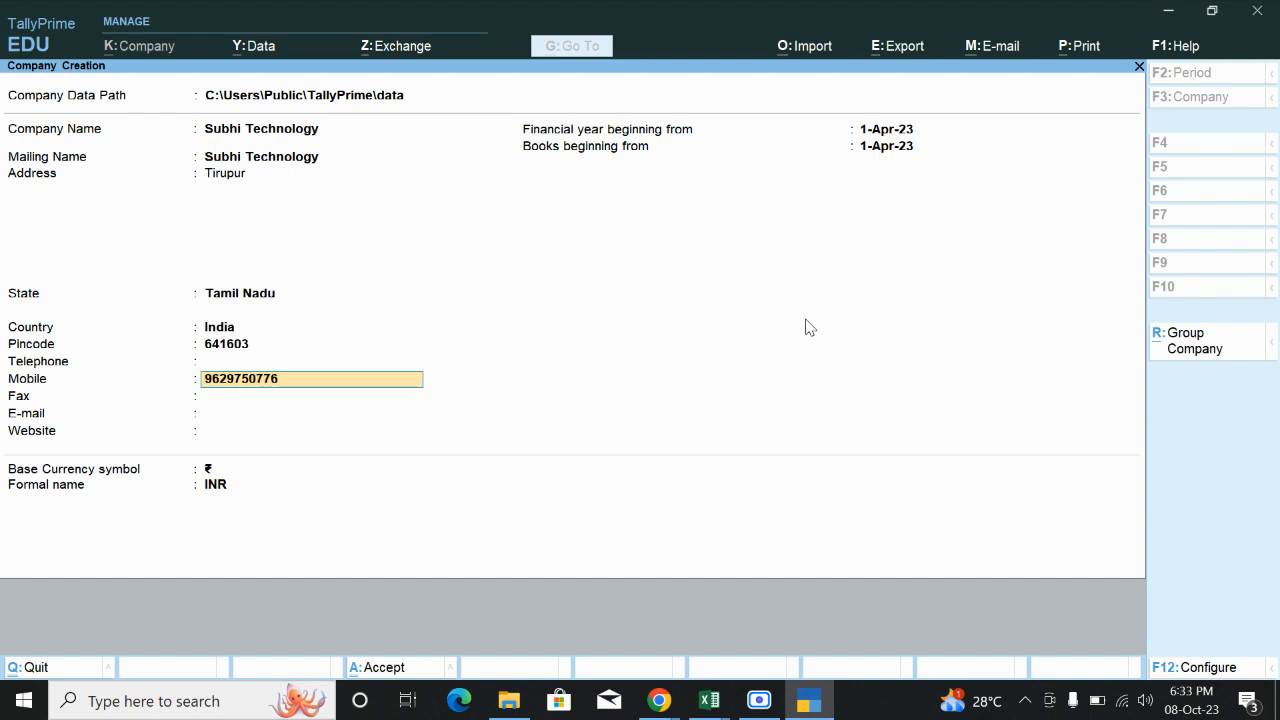
key("Return")
key("Return")
key("Return")
key("Return")
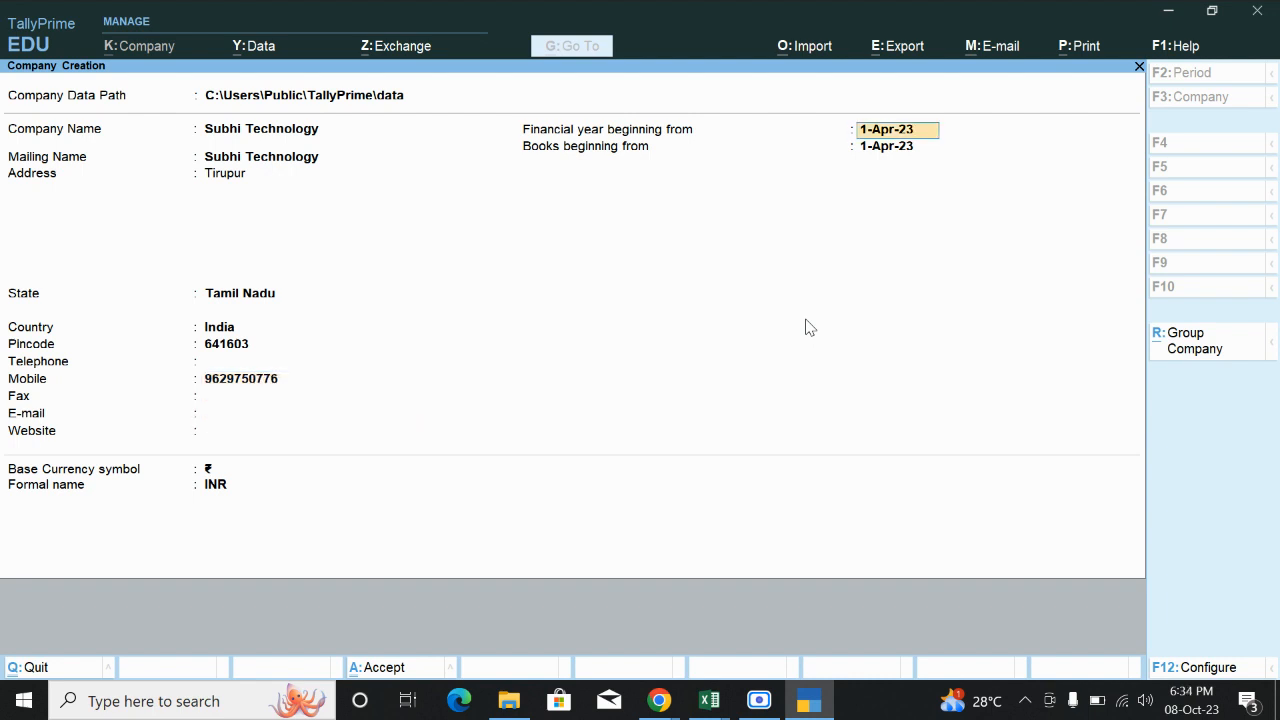
key("Return")
key("Return")
key("Return")
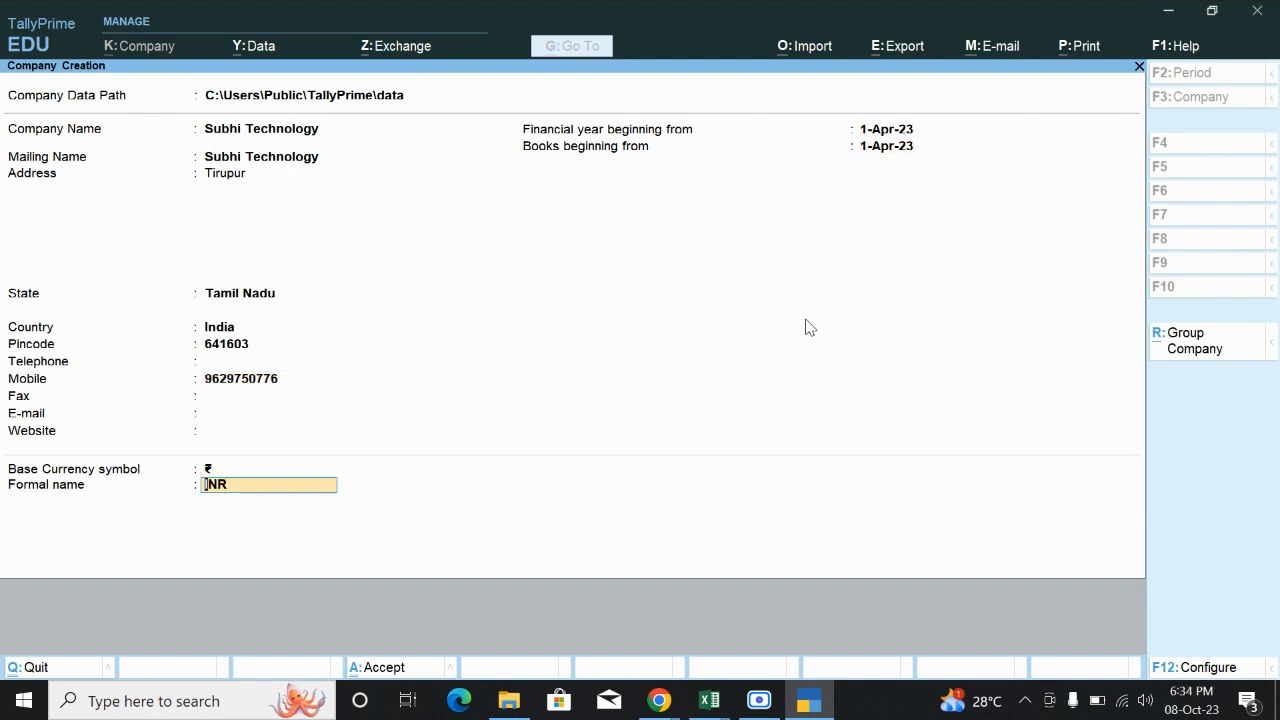
key("Return")
key("Return")
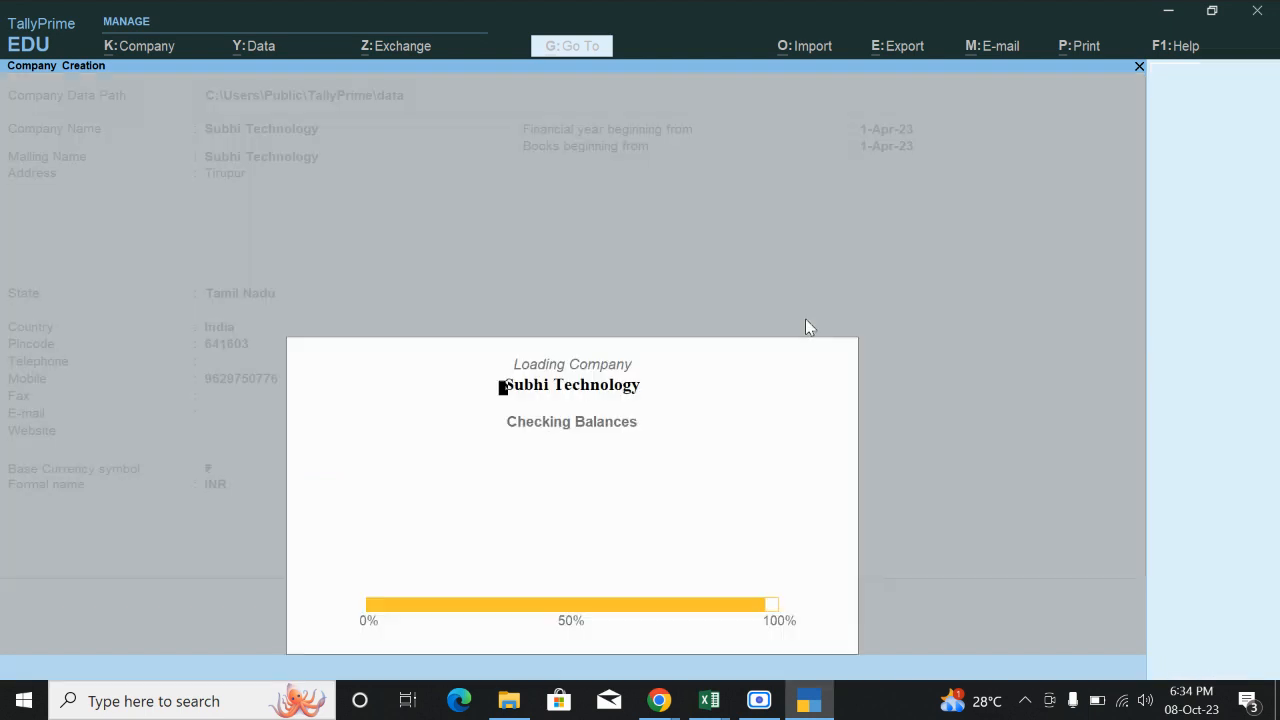
Set Enable GST to No and save the company features.
key("Return")
key("Return")
key("Return")
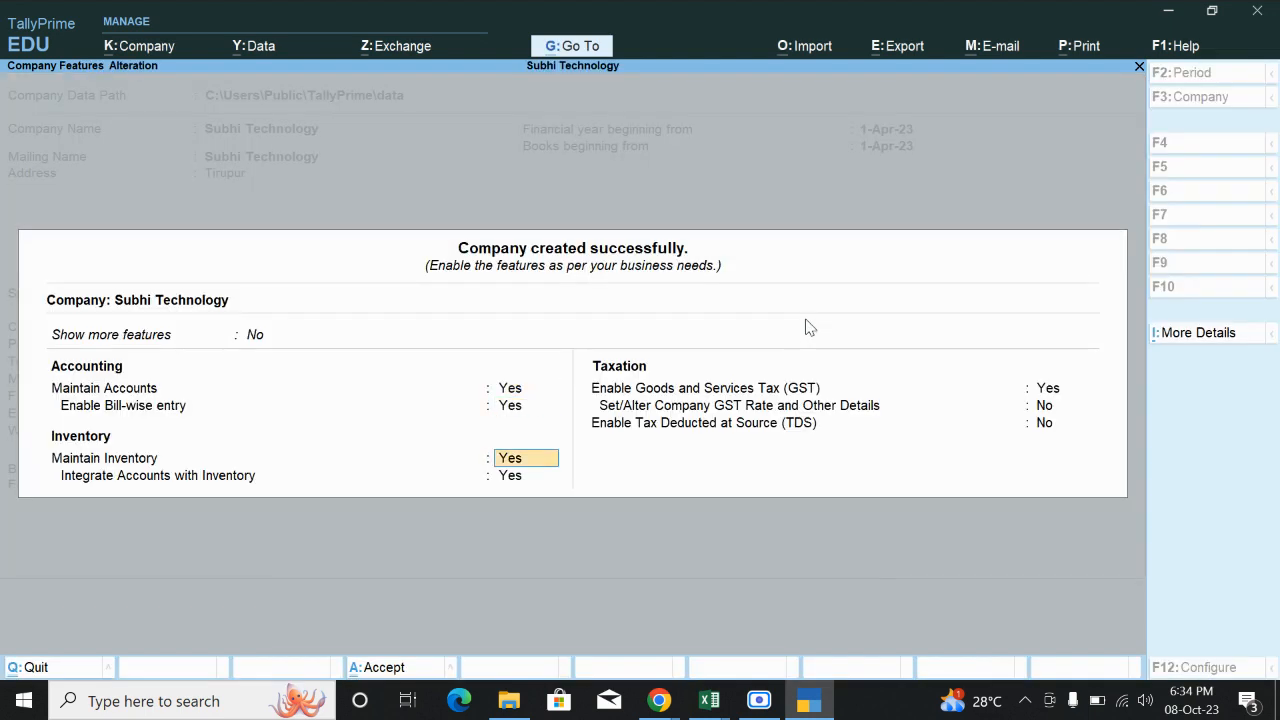
key("Return")
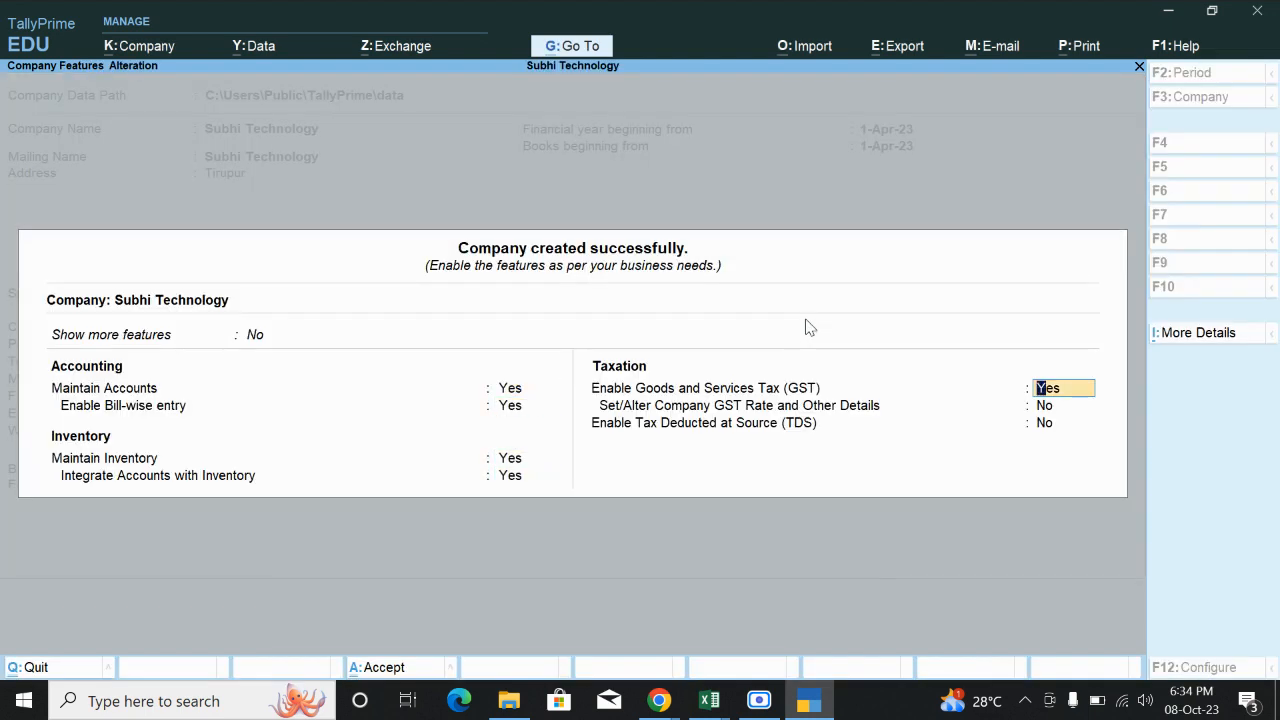
type("n")
key("Return")
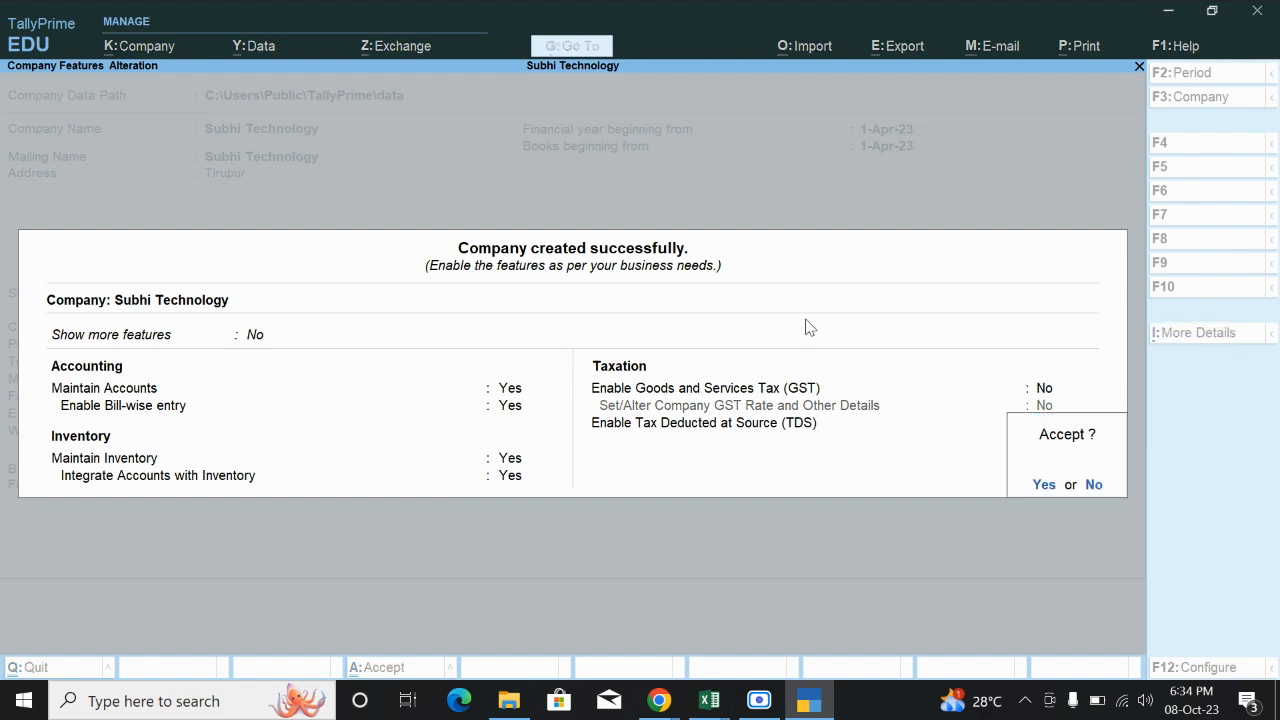
key("Return")
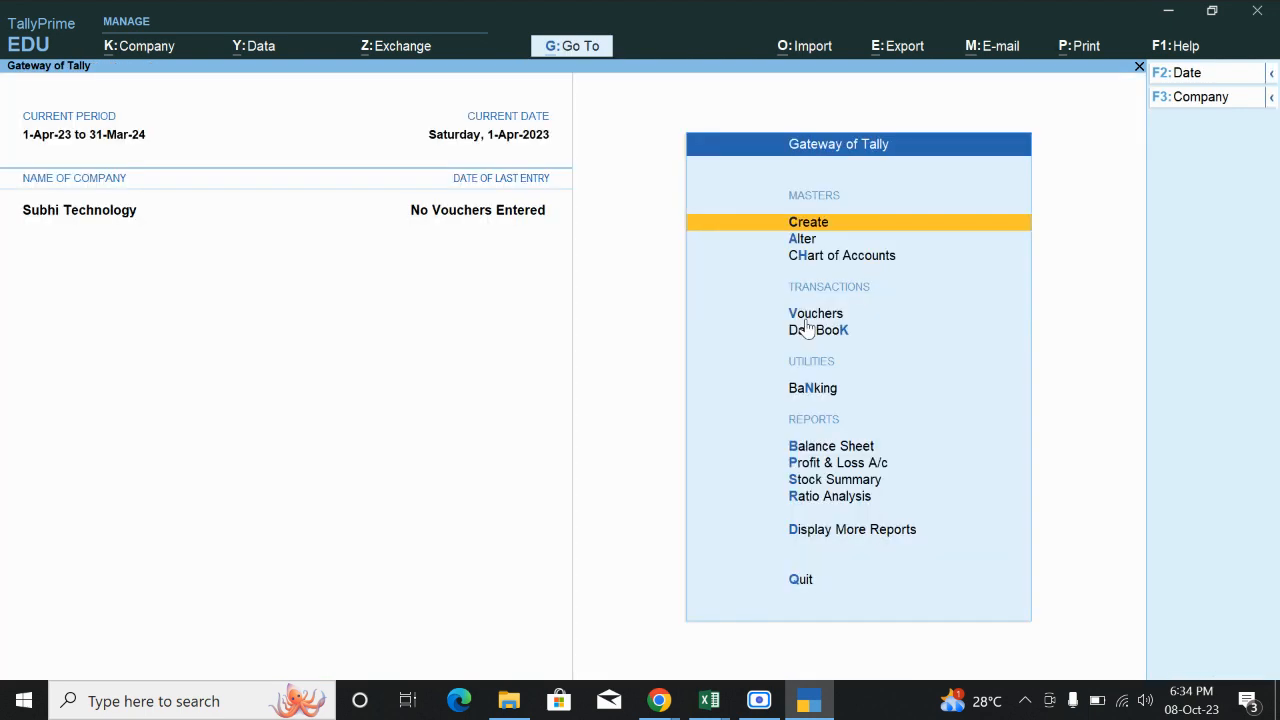
Start a new Purchase voucher from Vouchers.
key("Down")
key("Down")
key("Down")
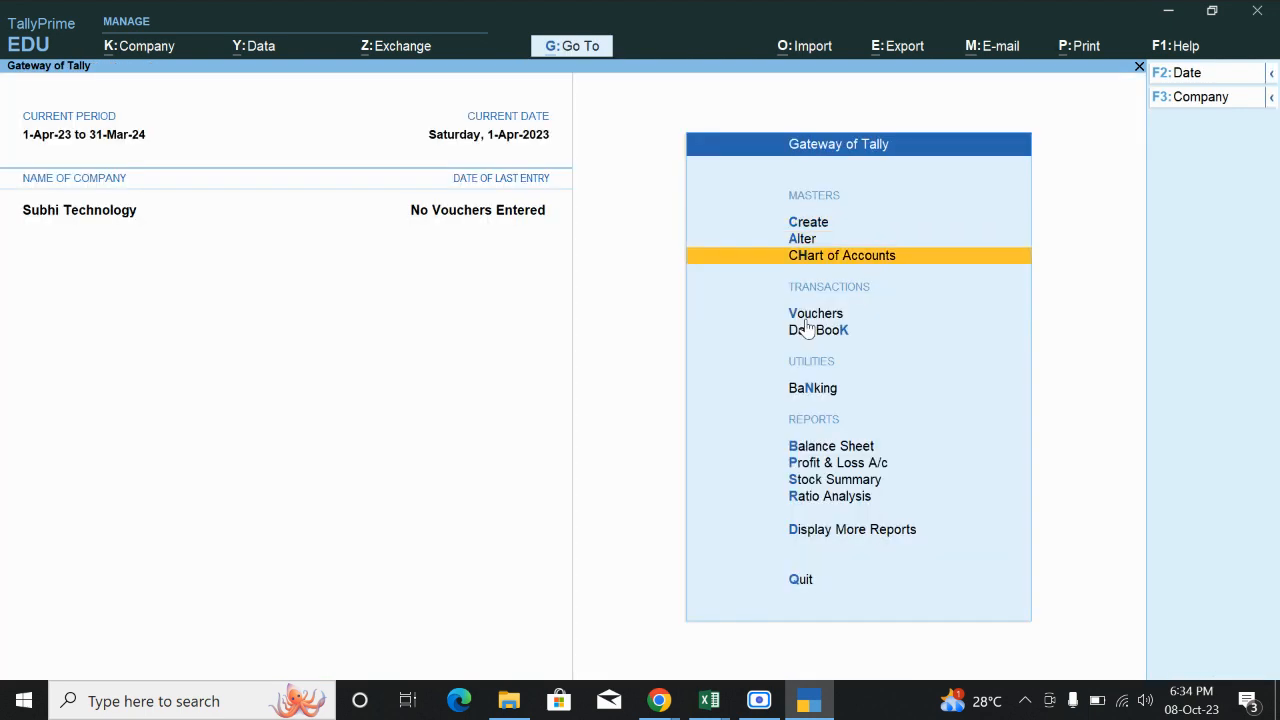
key("Return")
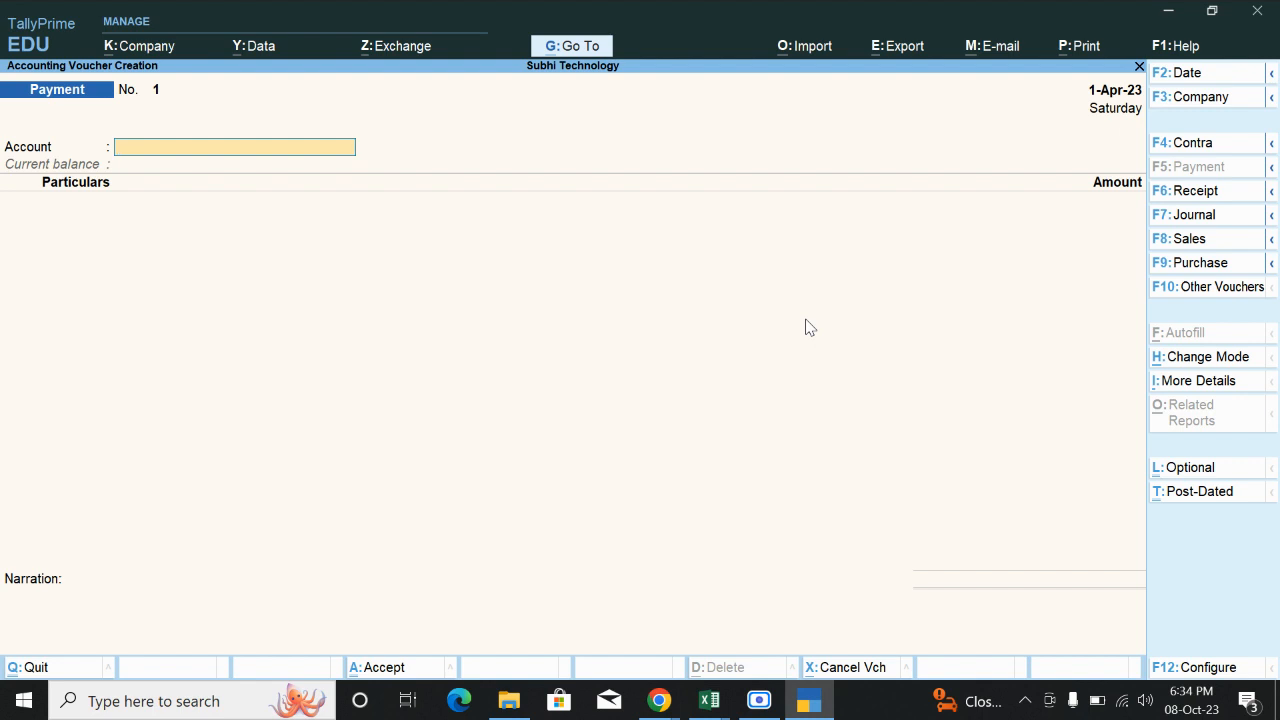
left_click(1194, 266)
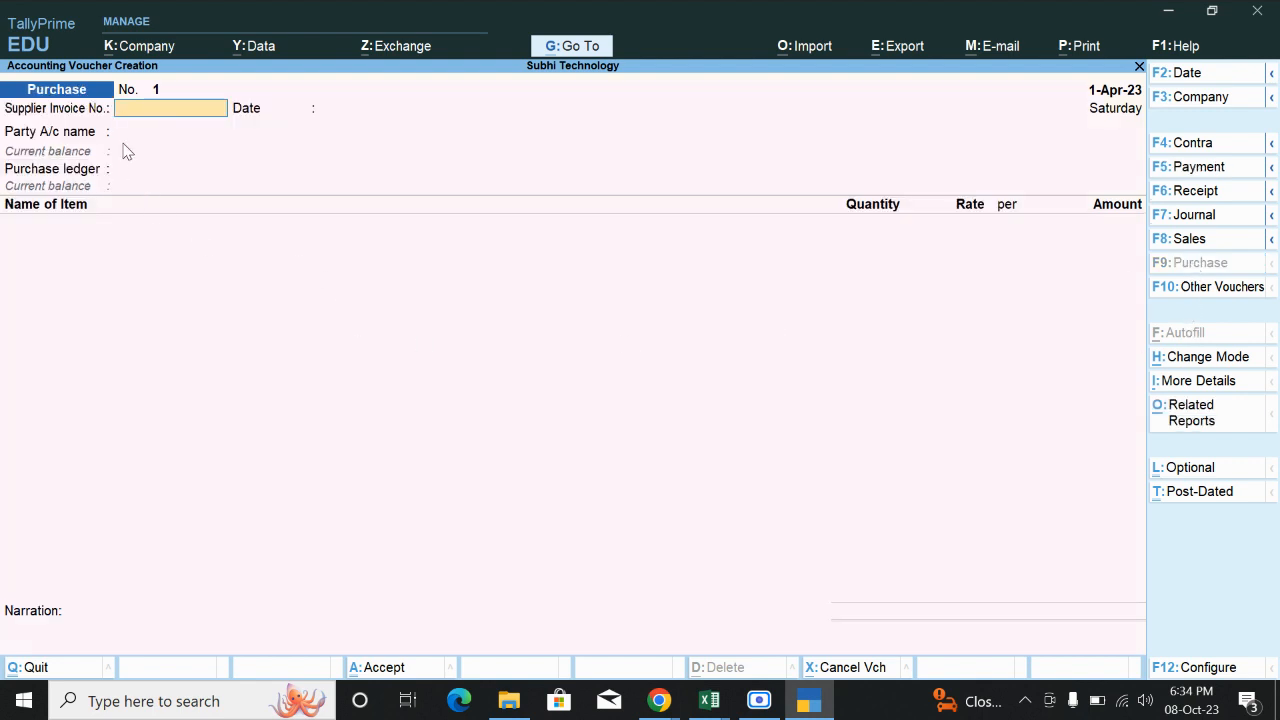
Create ledger Sri Bala Traders under Sundry Creditors as the purchase party.
key("Return")
key("Return")
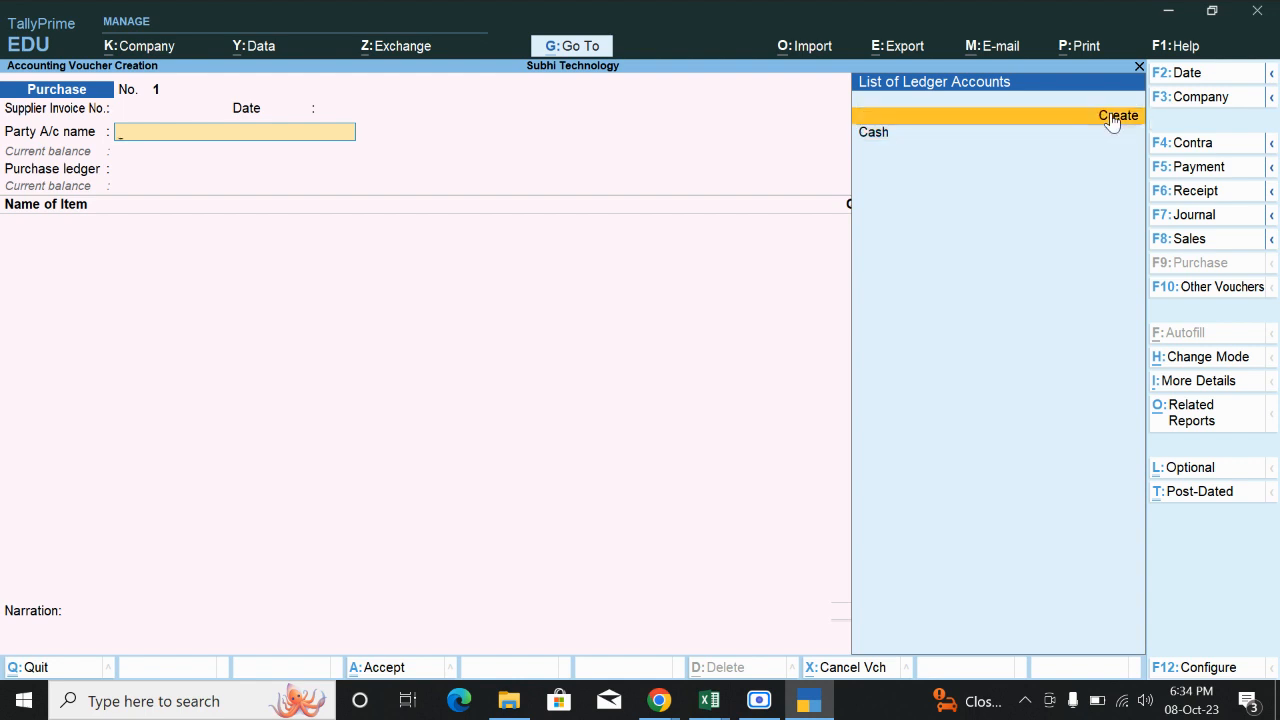
left_click(1112, 118)
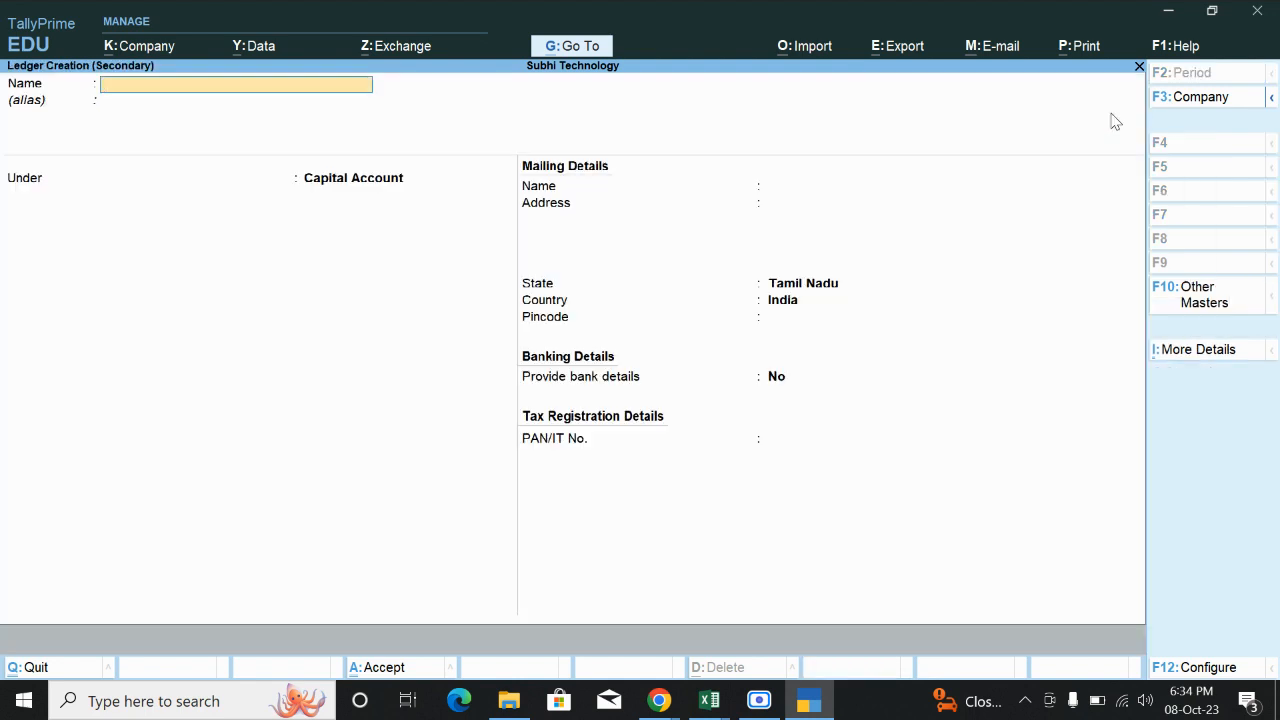
type("Sri Bala Traders")
key("Return")
key("Return")
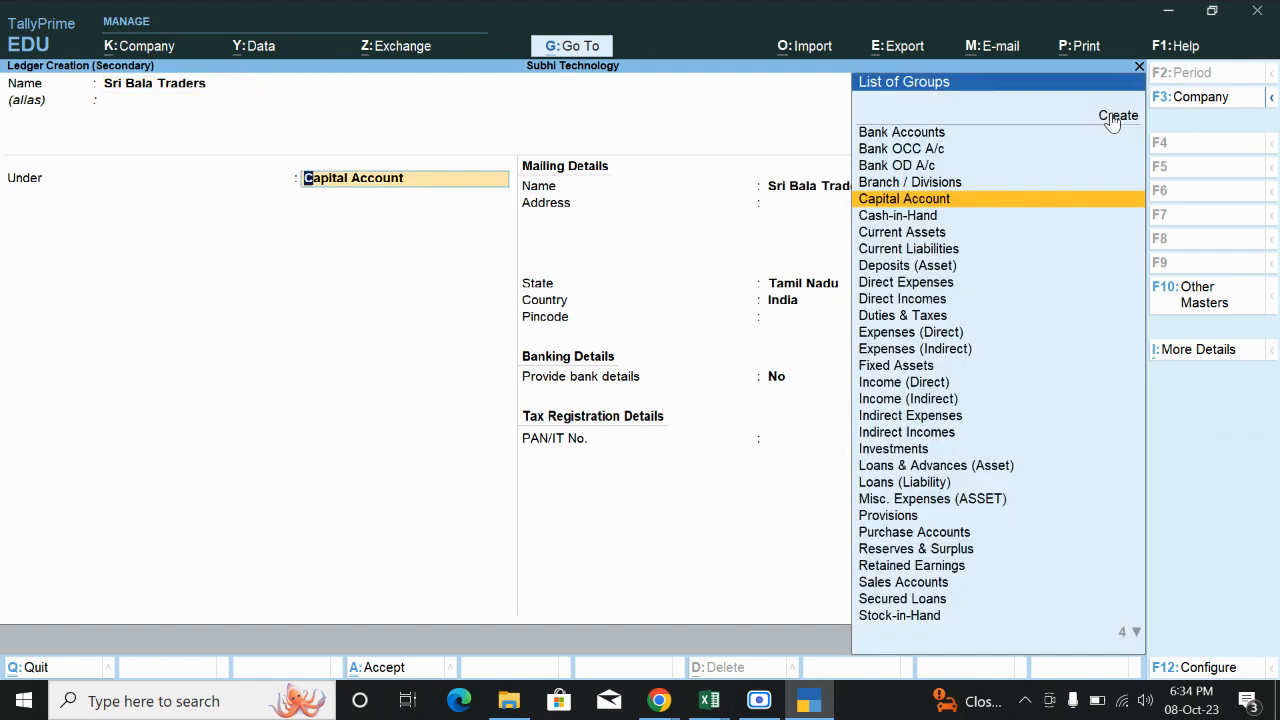
type("Sun")
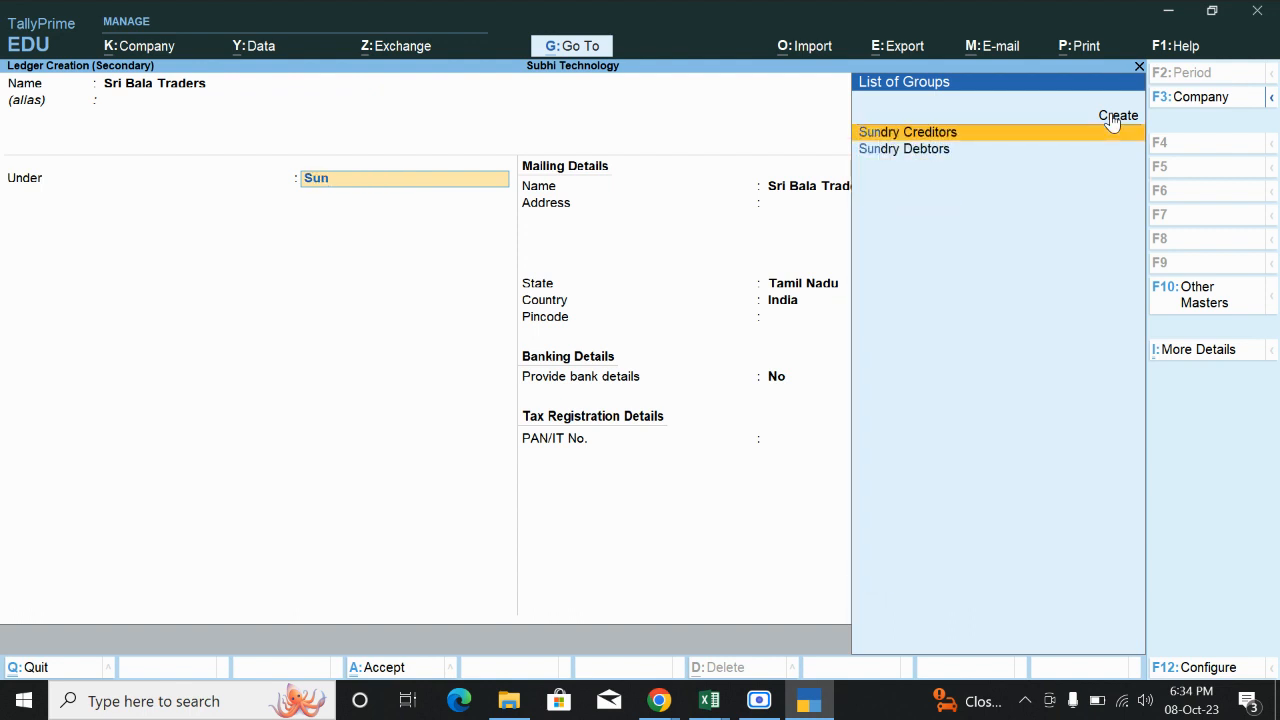
key("Return")
key("Return")
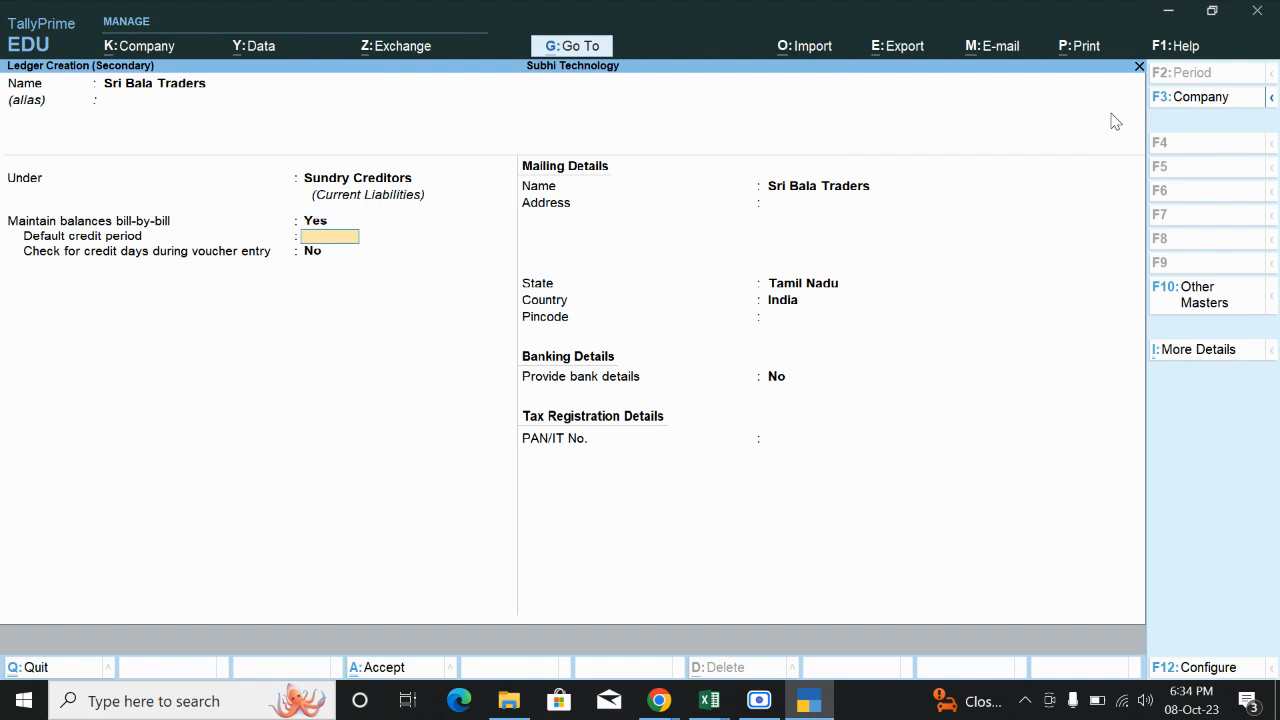
key("Return")
key("Return")
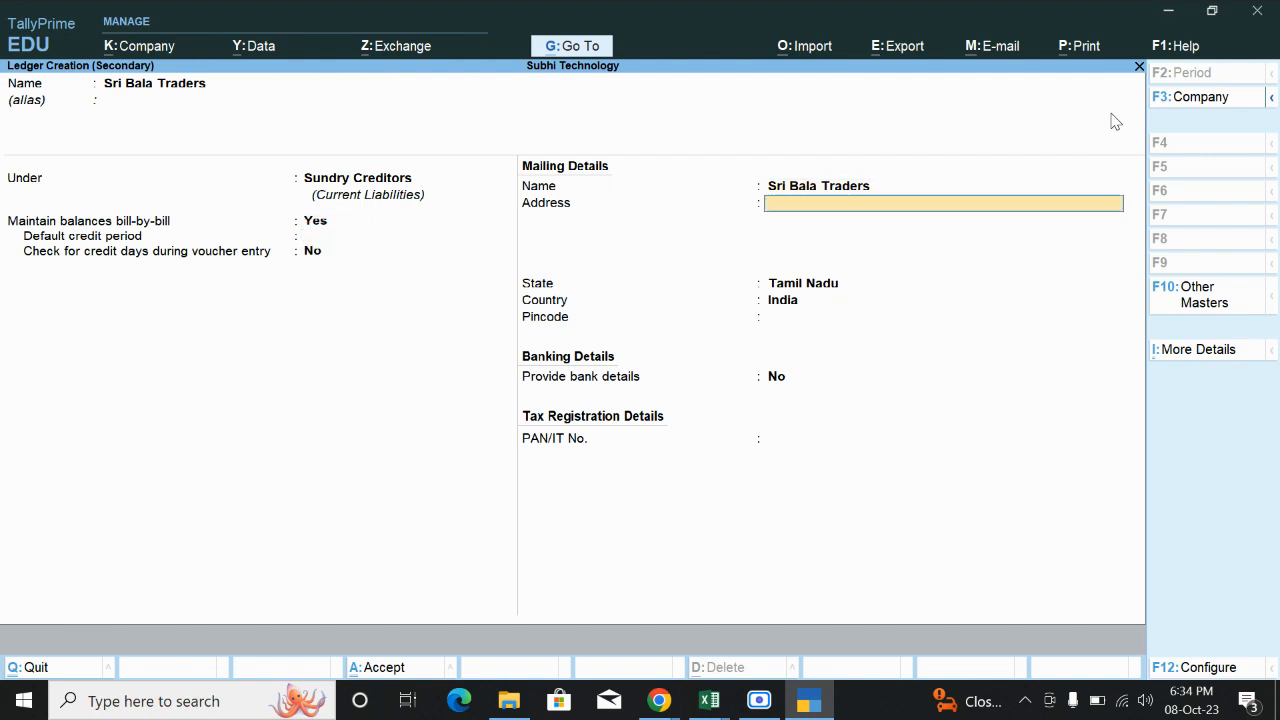
key("Return")
key("Return")
key("Return")
key("Return")
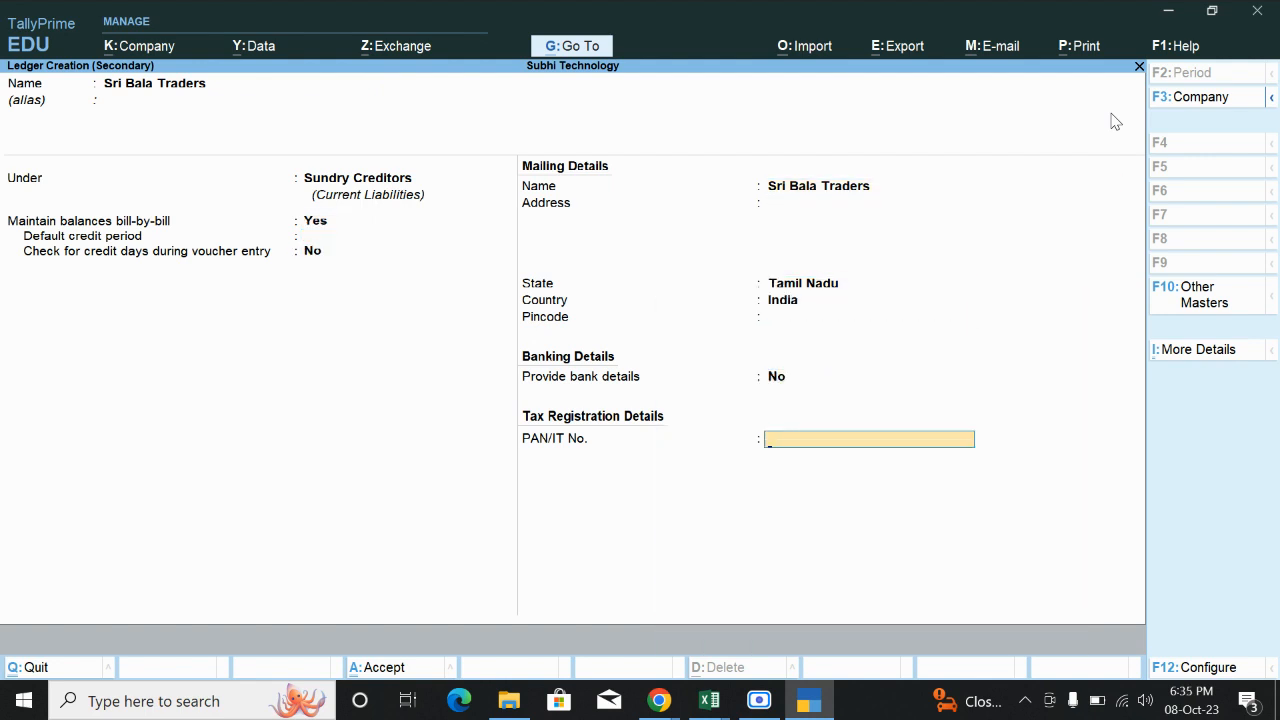
key("Return")
key("Return")
key("Return")
key("Return")
key("Return")
key("Return")
key("Return")
key("Return")
key("Return")
key("Return")
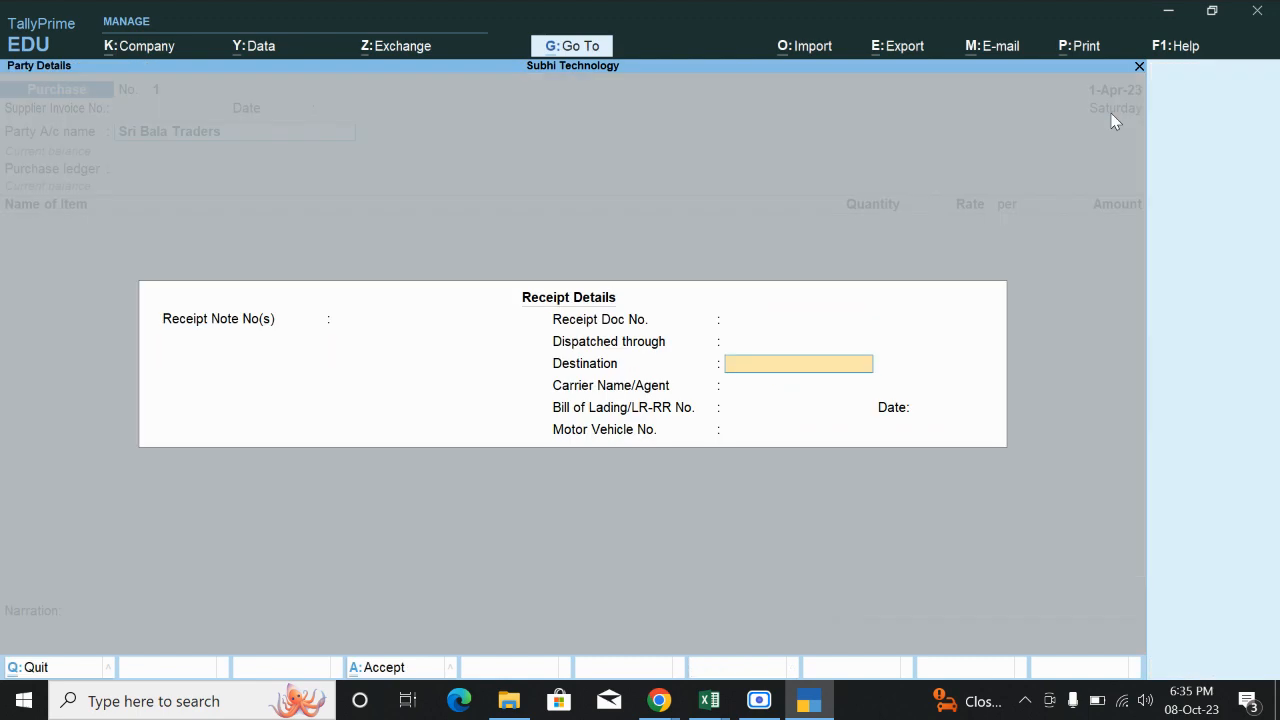
key("Return")
key("Return")
key("Return")
key("Return")
key("Return")
key("Return")
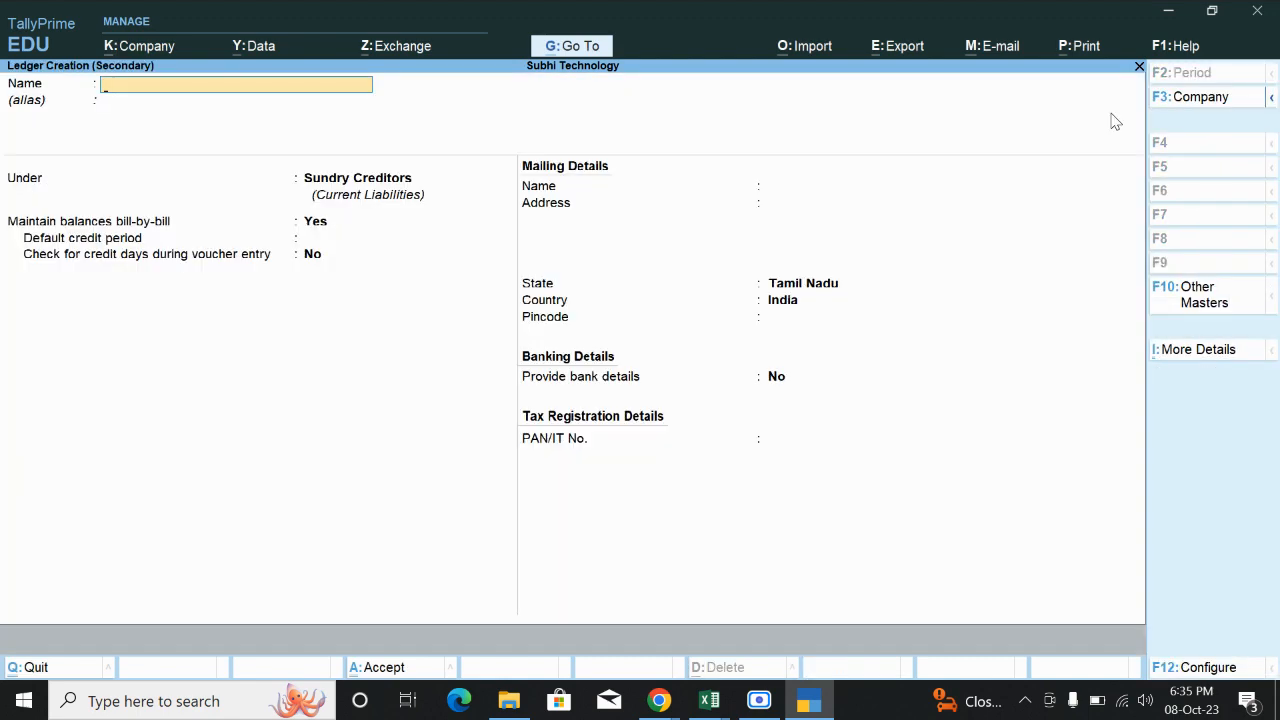
Discard the empty ledger form and create ledger 'Purchase' under Purchase Accounts, type Not Applicable.
key("Escape")
key("Return")
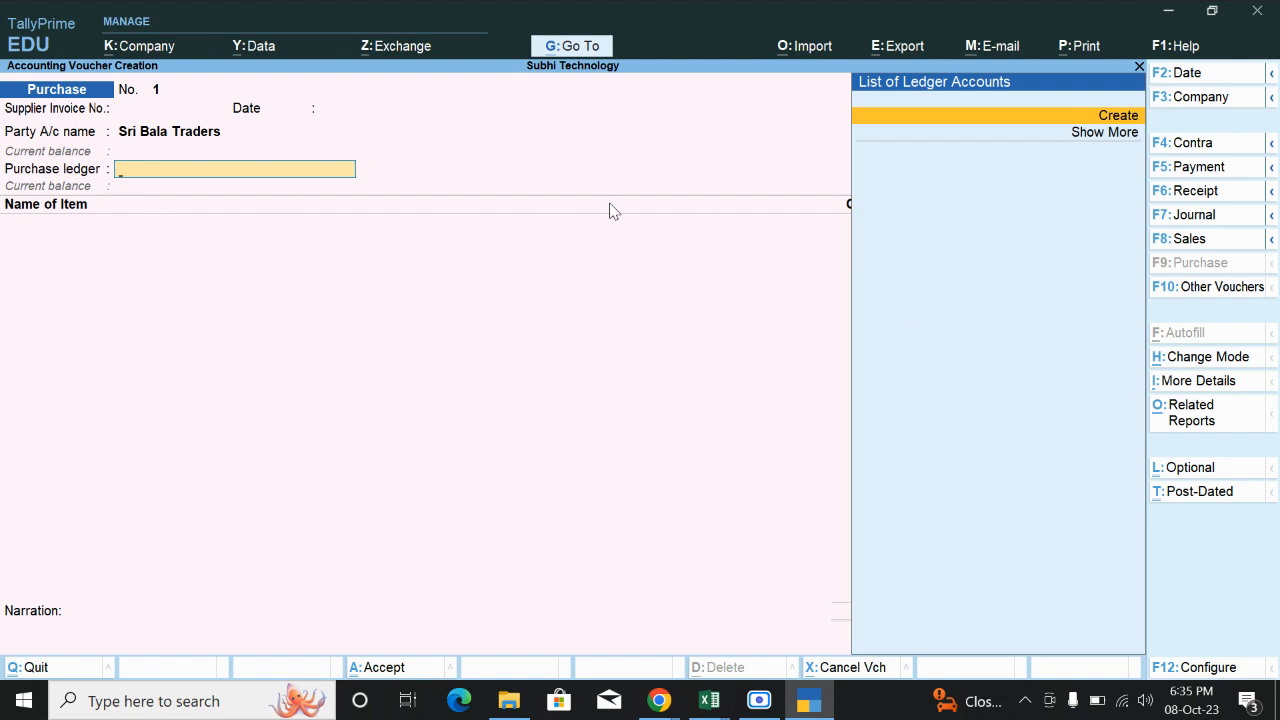
key("alt+c")
type("Purc")
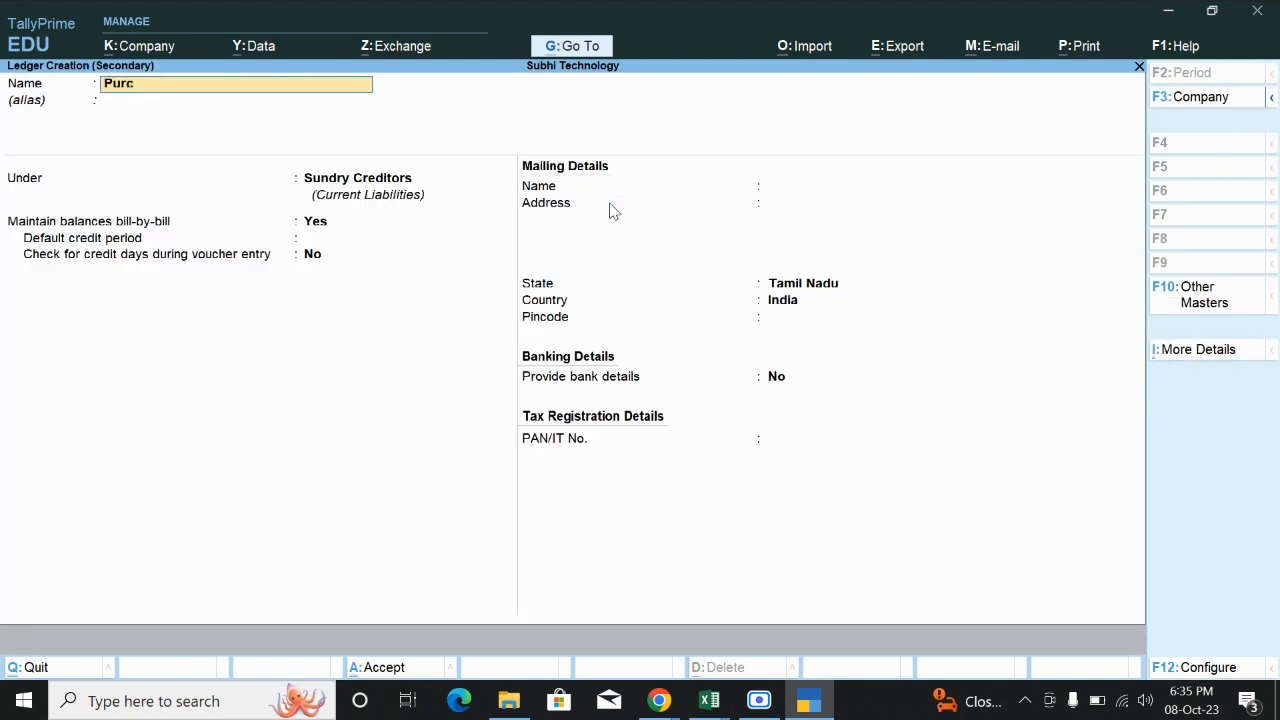
type("hase")
key("Return")
key("Return")
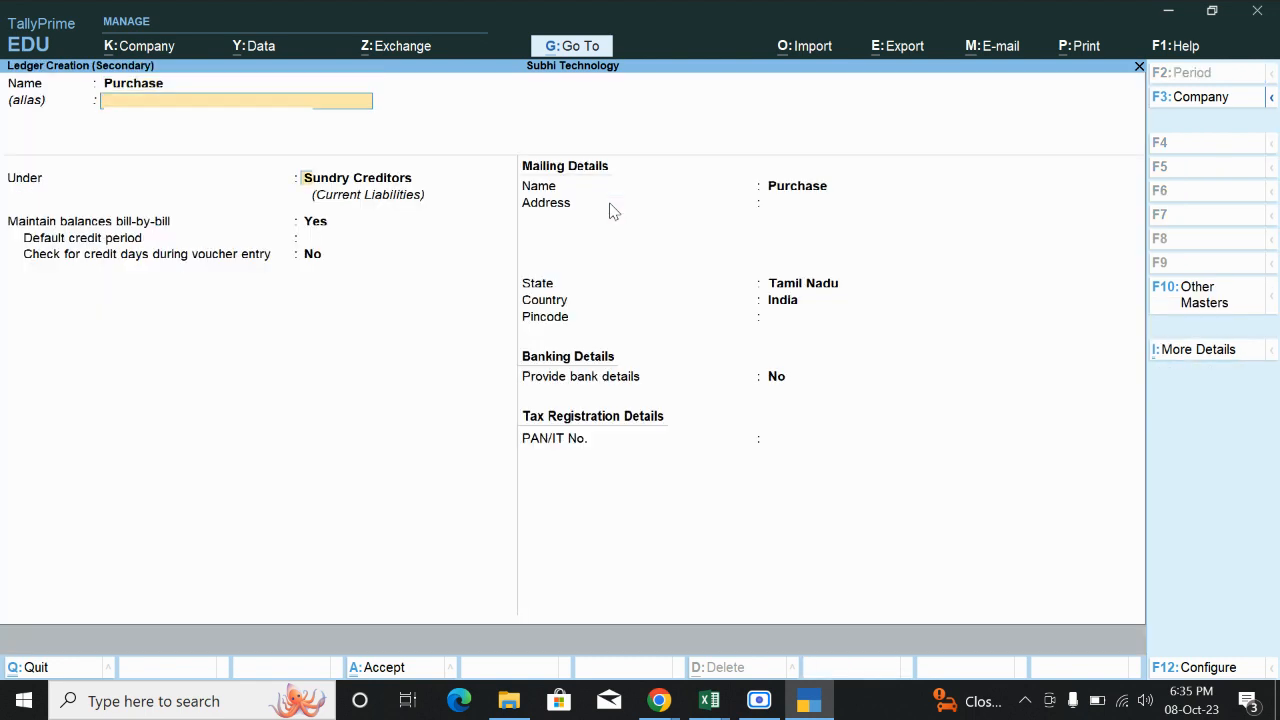
type("p")
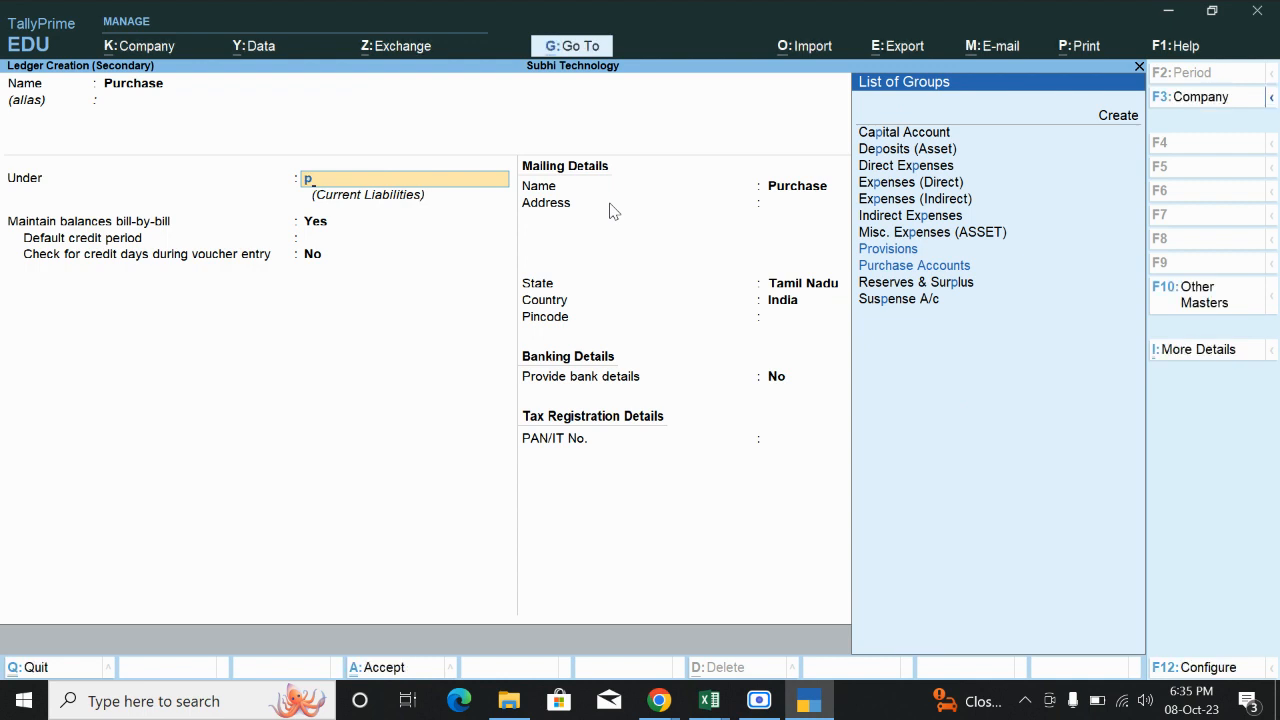
key("Down")
key("Return")
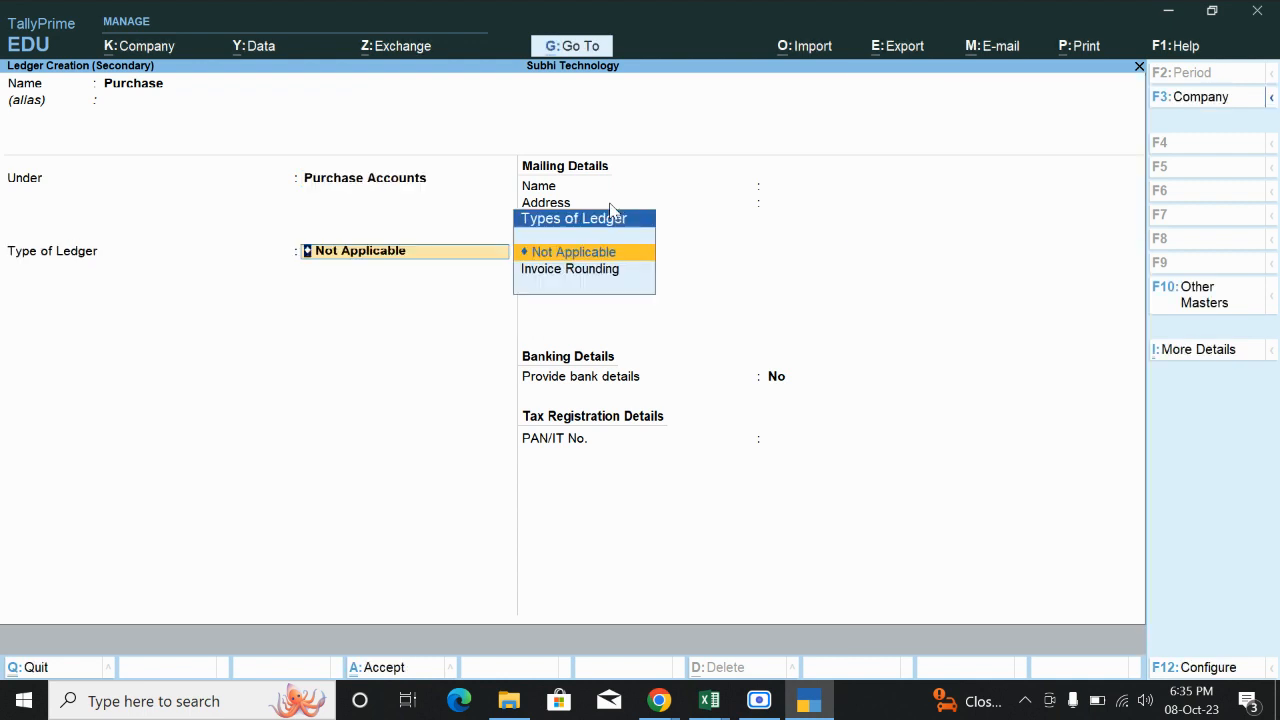
key("Return")
key("Return")
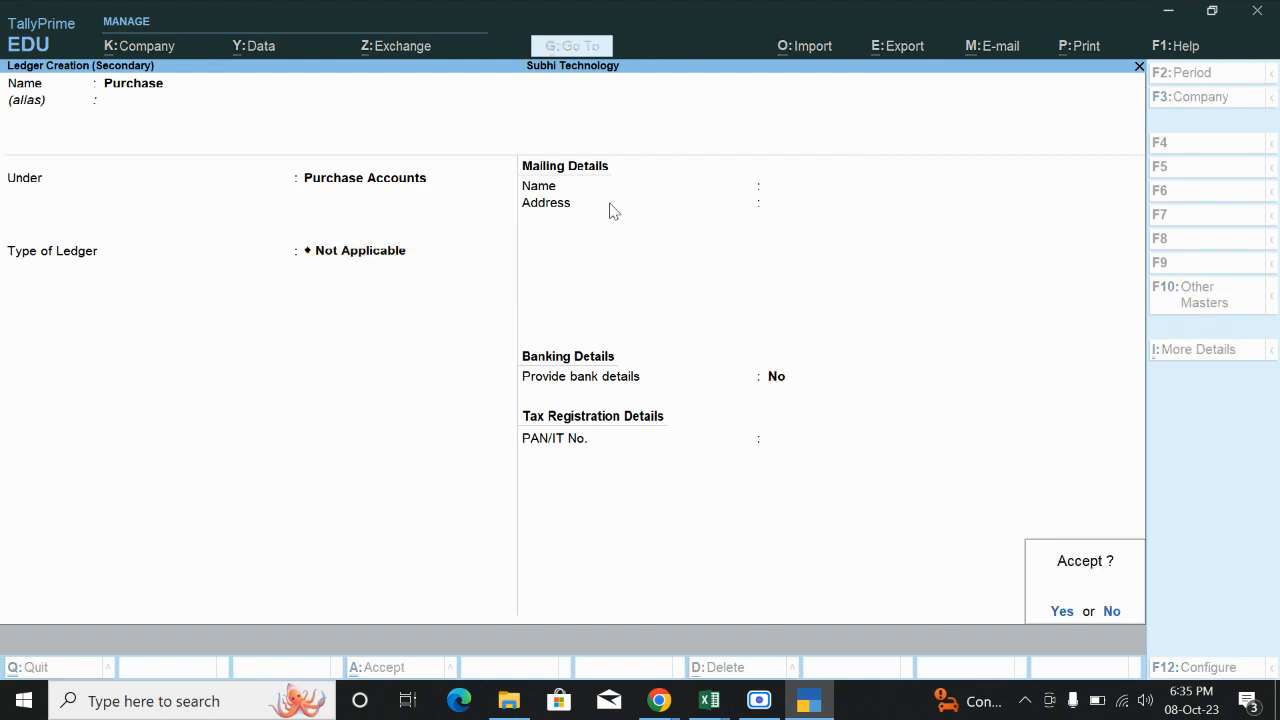
key("Return")
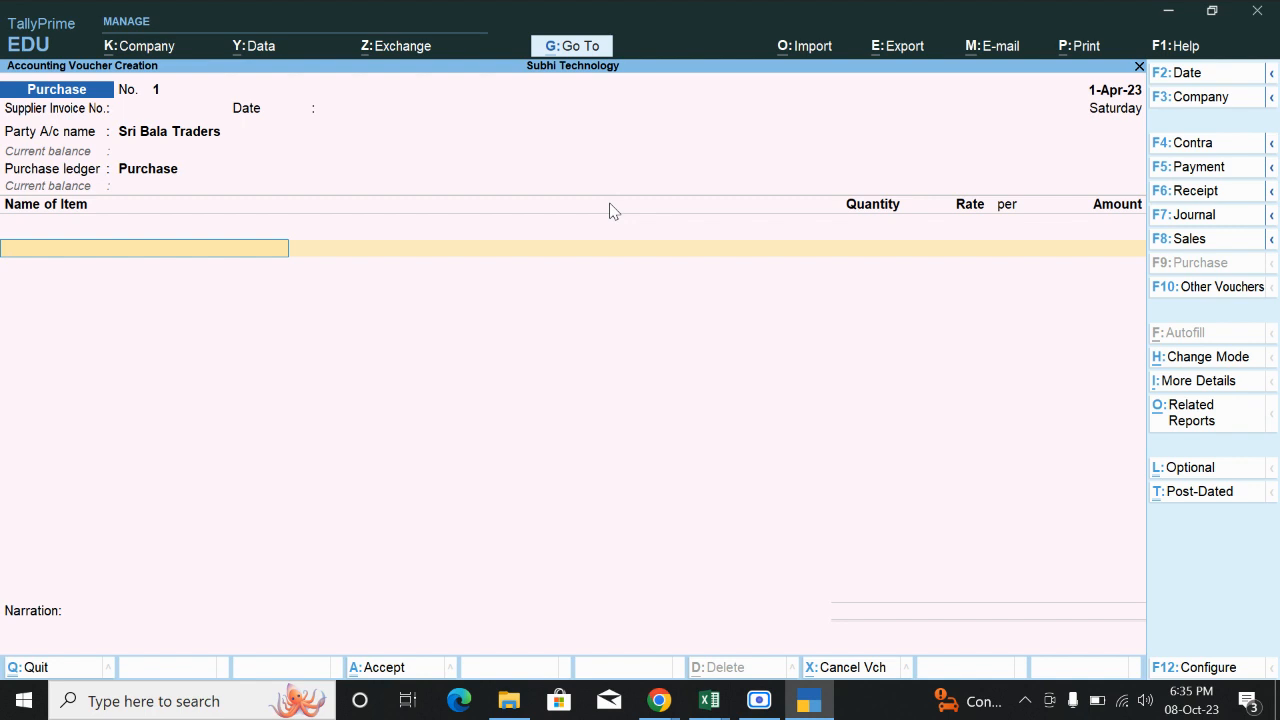
Create stock item Mouse under Primary with a new unit nos (Numbers, 0 decimals).
key("alt+c")
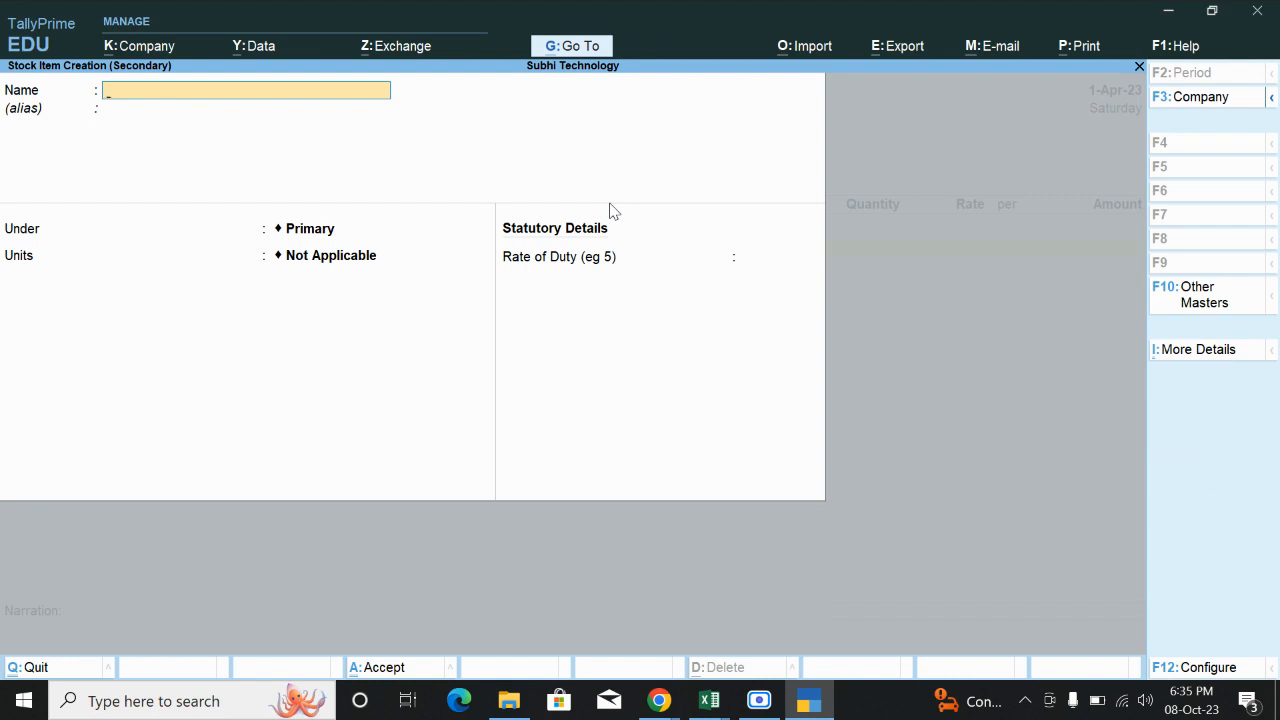
type("Mouse")
key("Return")
key("Return")
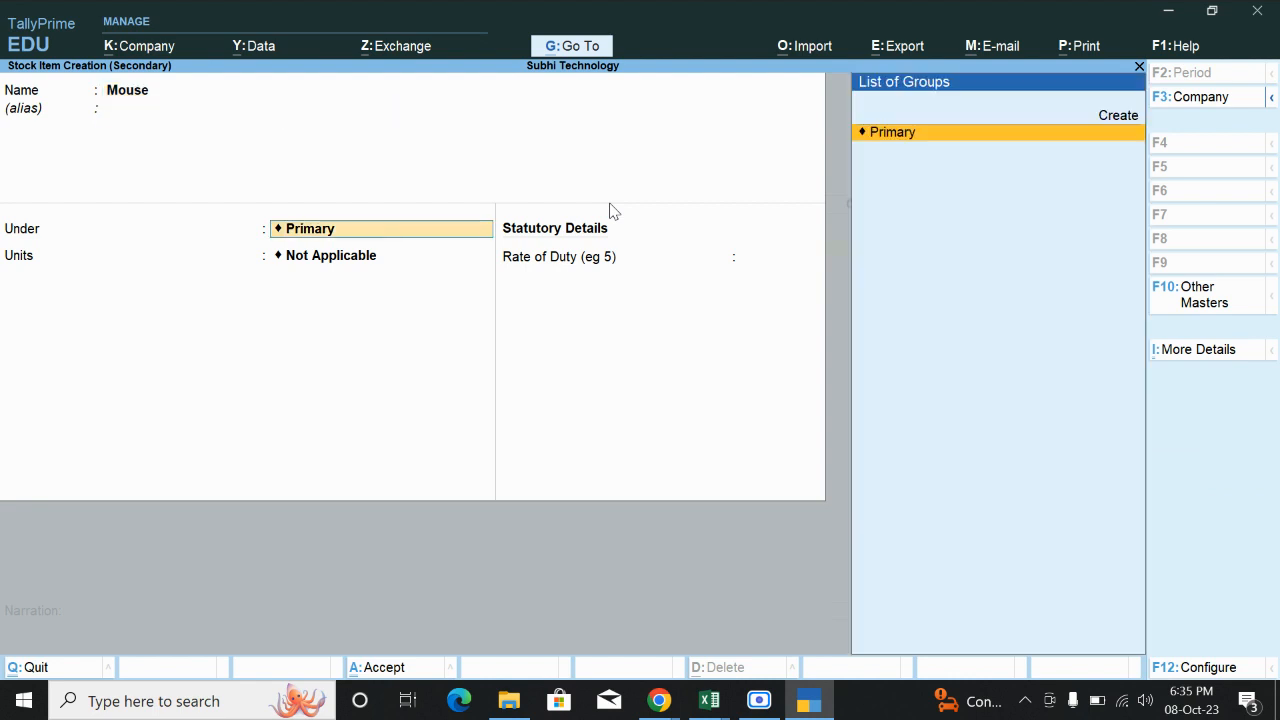
key("Return")
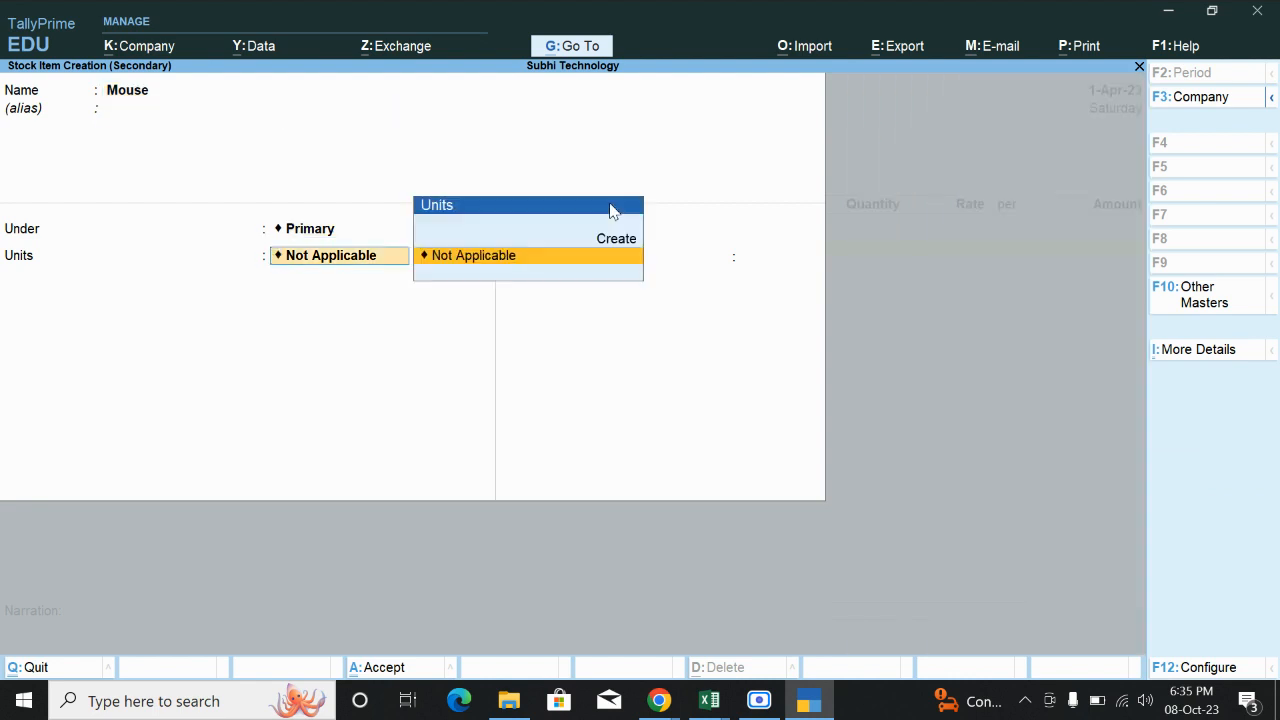
key("Up")
key("Return")
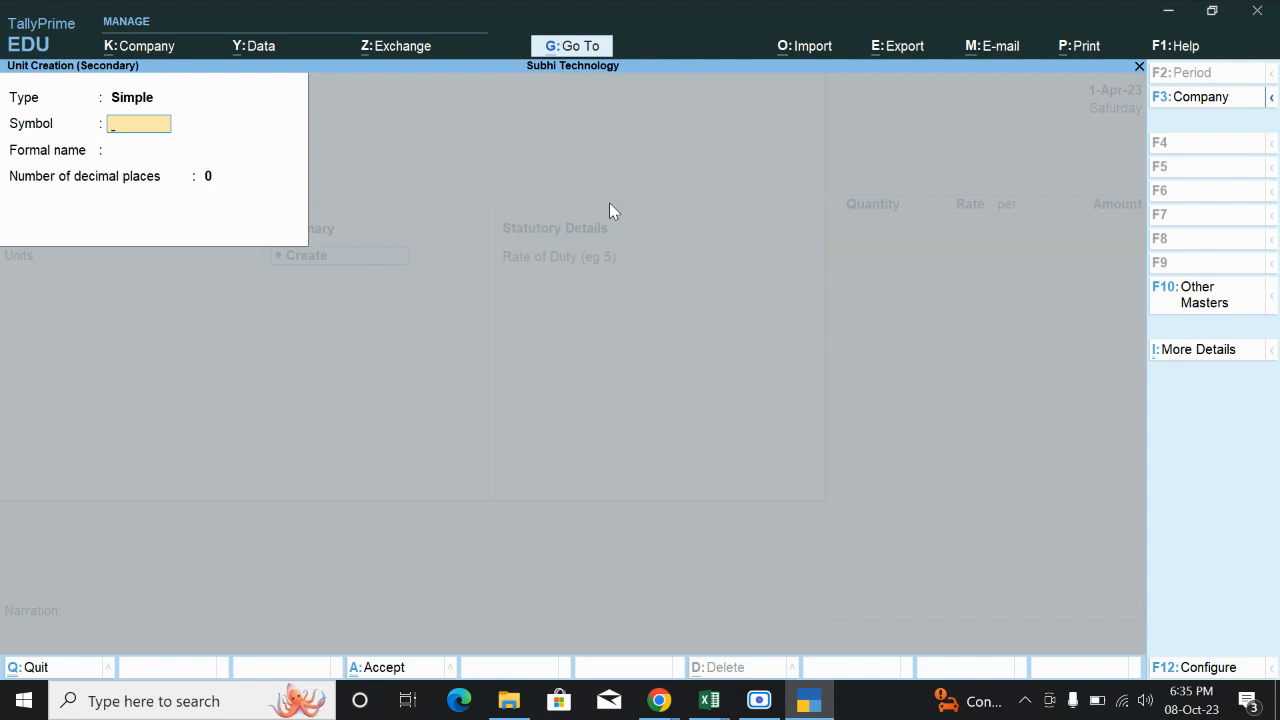
type("nos")
key("Return")
type("Numbers")
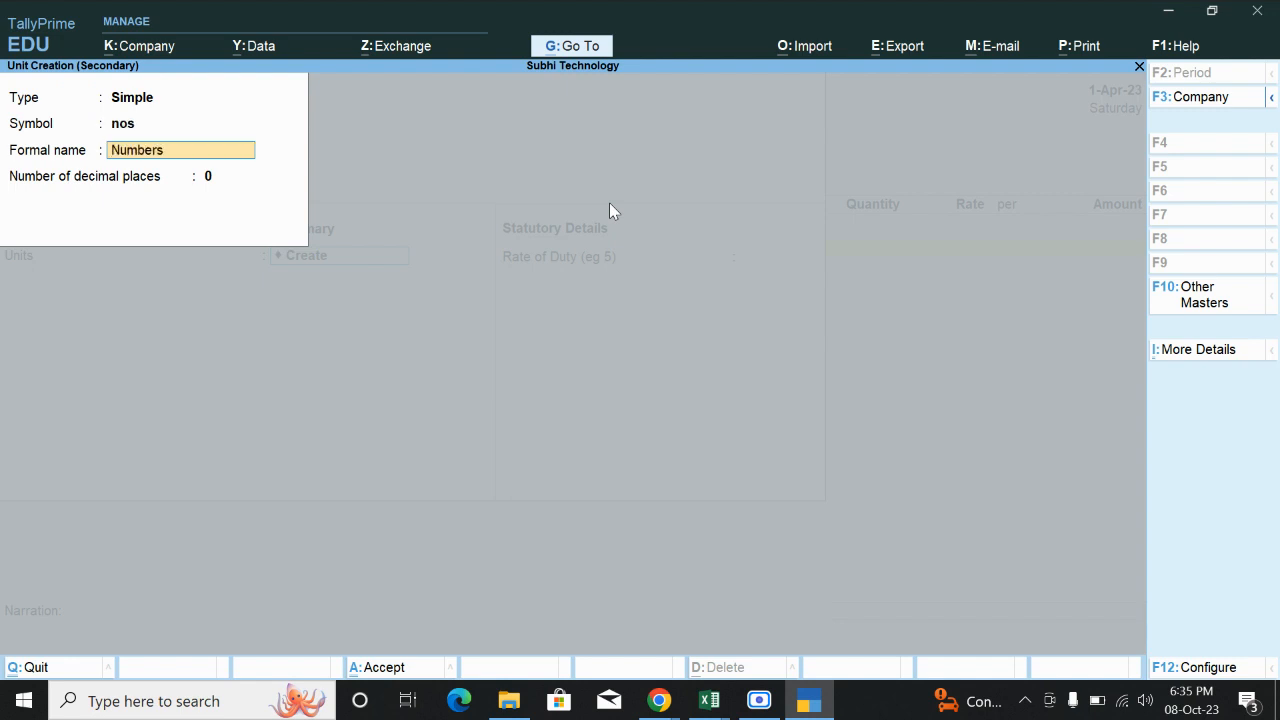
key("Return")
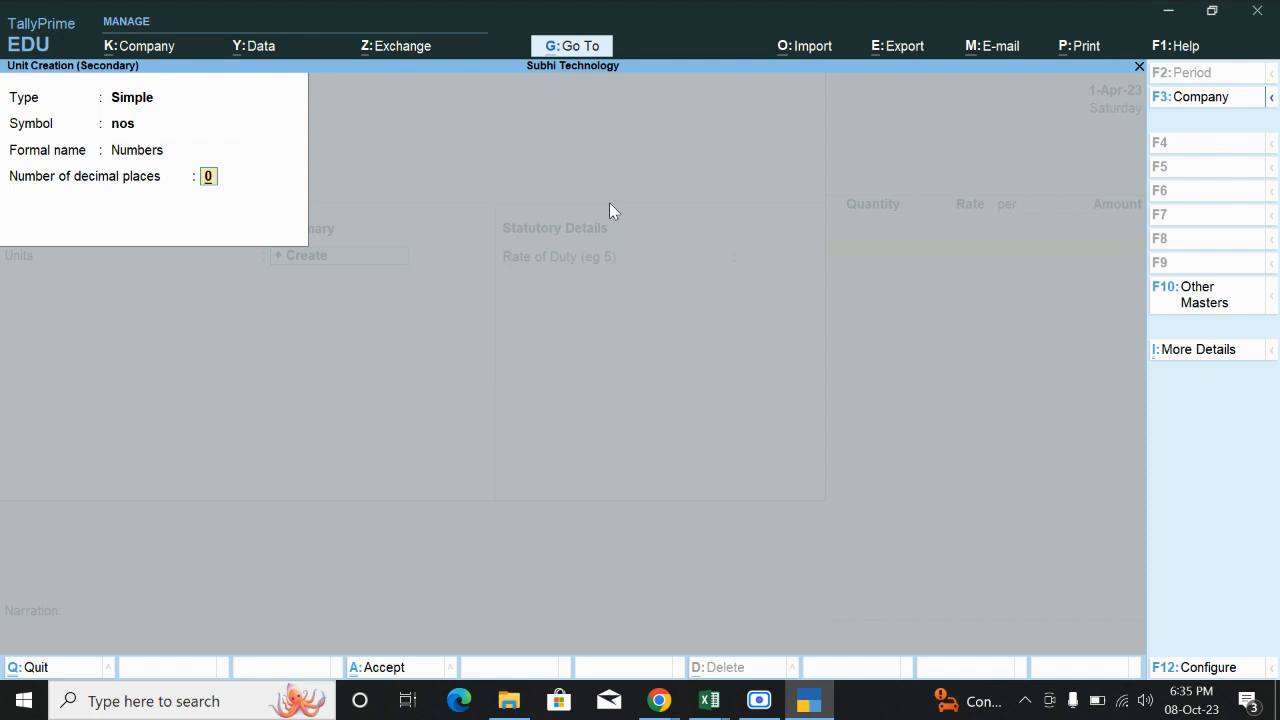
key("Return")
key("Return")
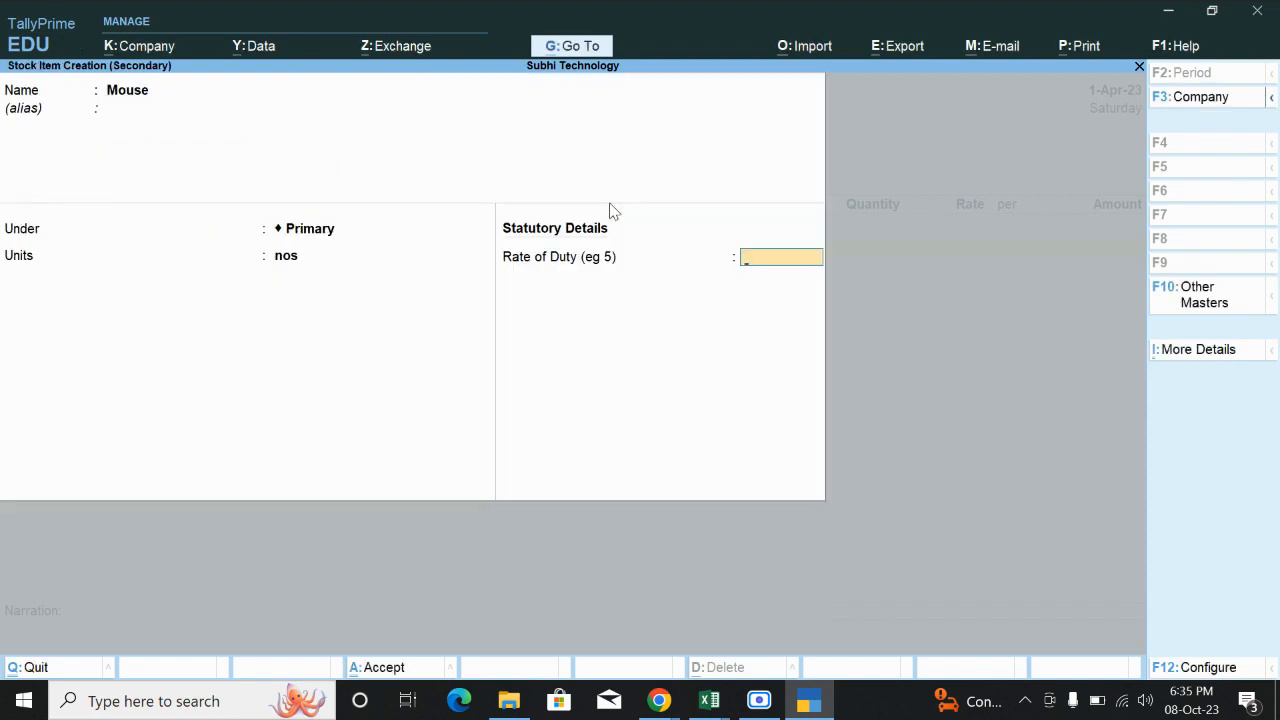
key("Return")
key("Return")
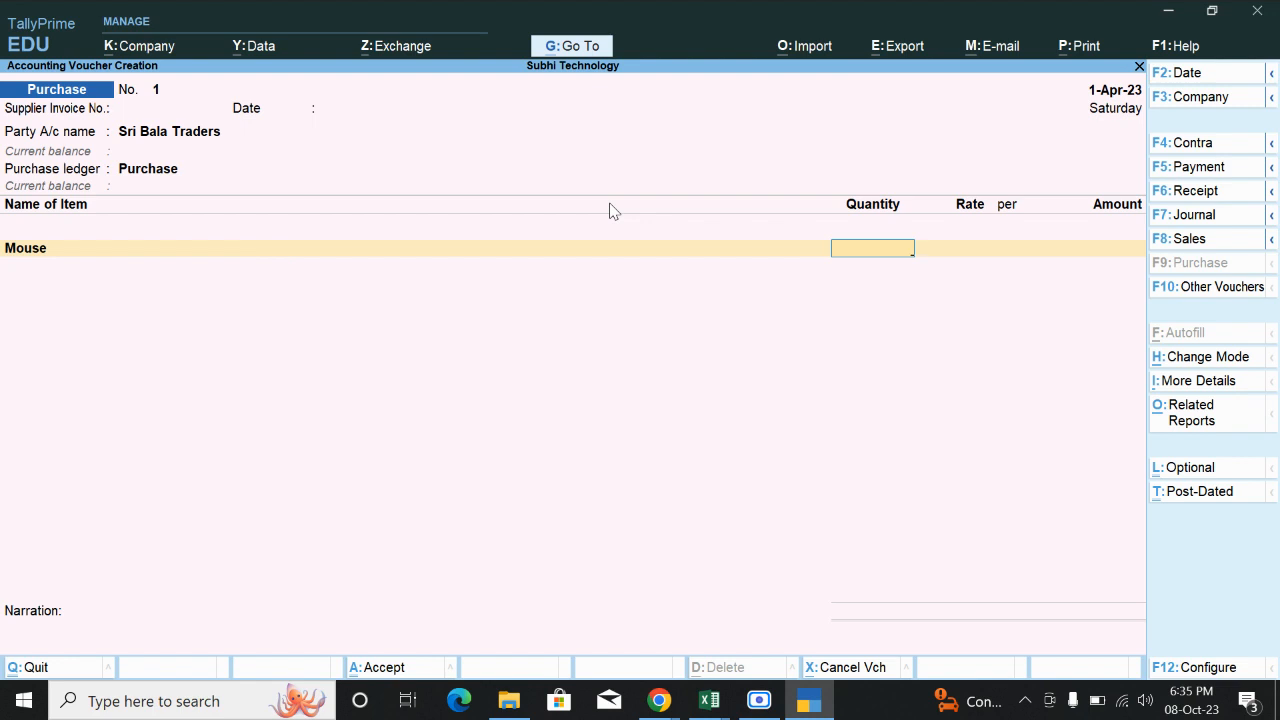
Enter 20 nos of Mouse at 350.00, totalling 7,000.00.
type("20")
key("Return")
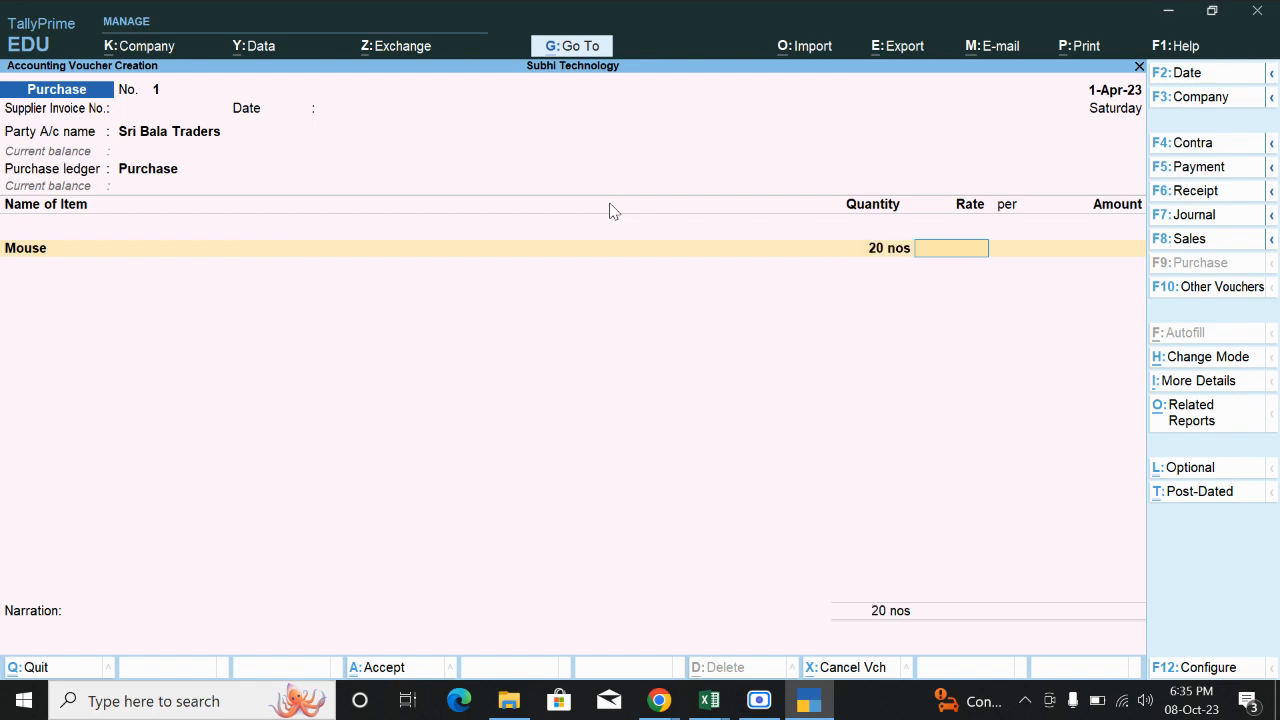
type("350")
key("Return")
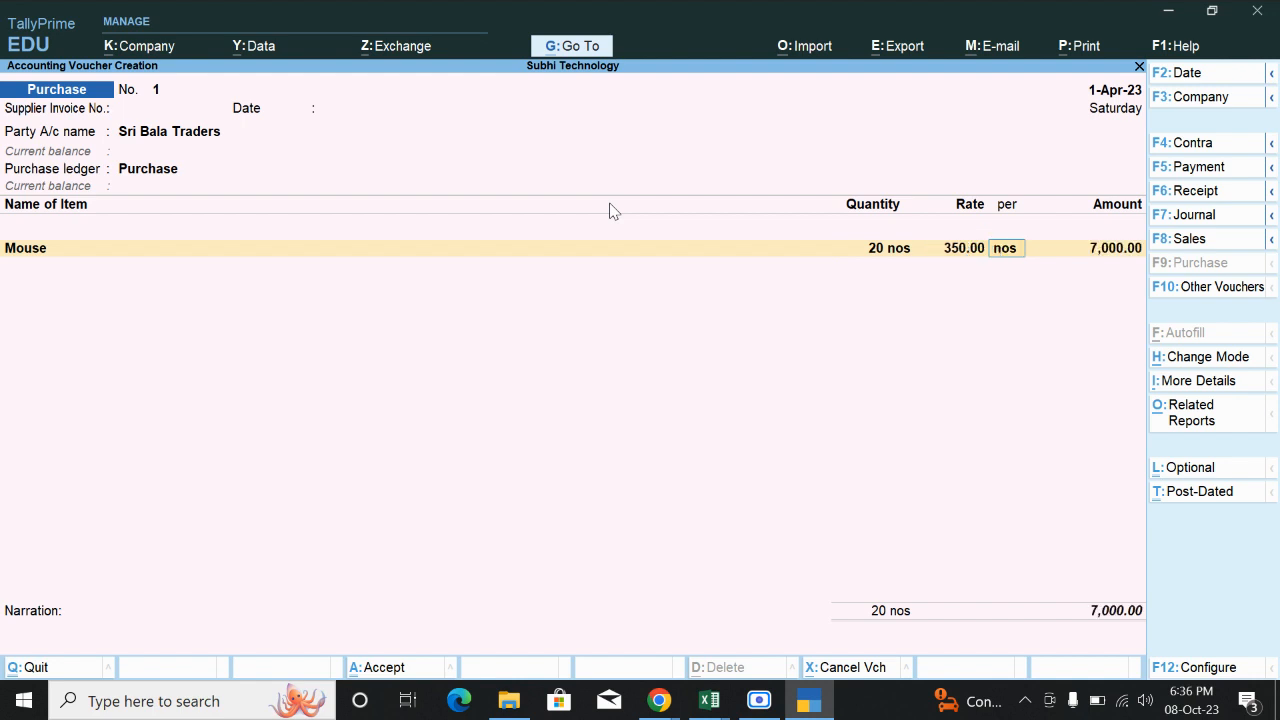
key("Return")
key("Return")
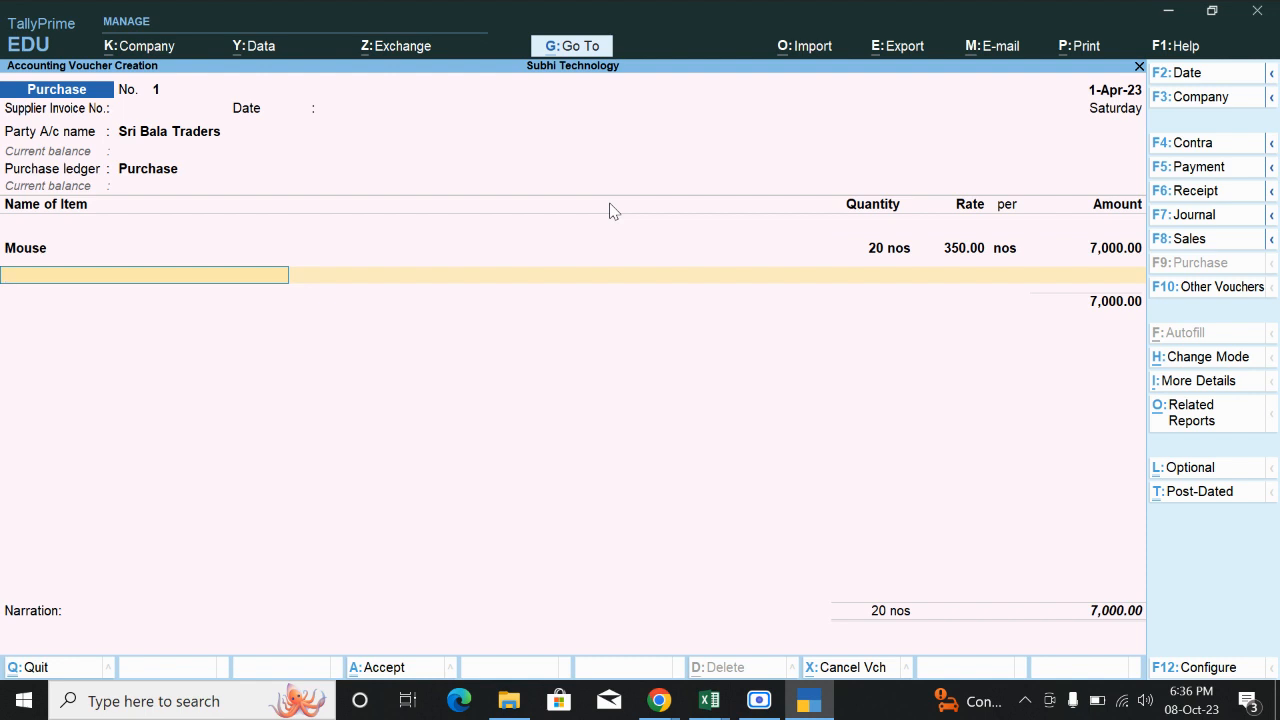
key("alt+c")
Create stock item Keyboard under Primary using the nos unit.
type("Key")
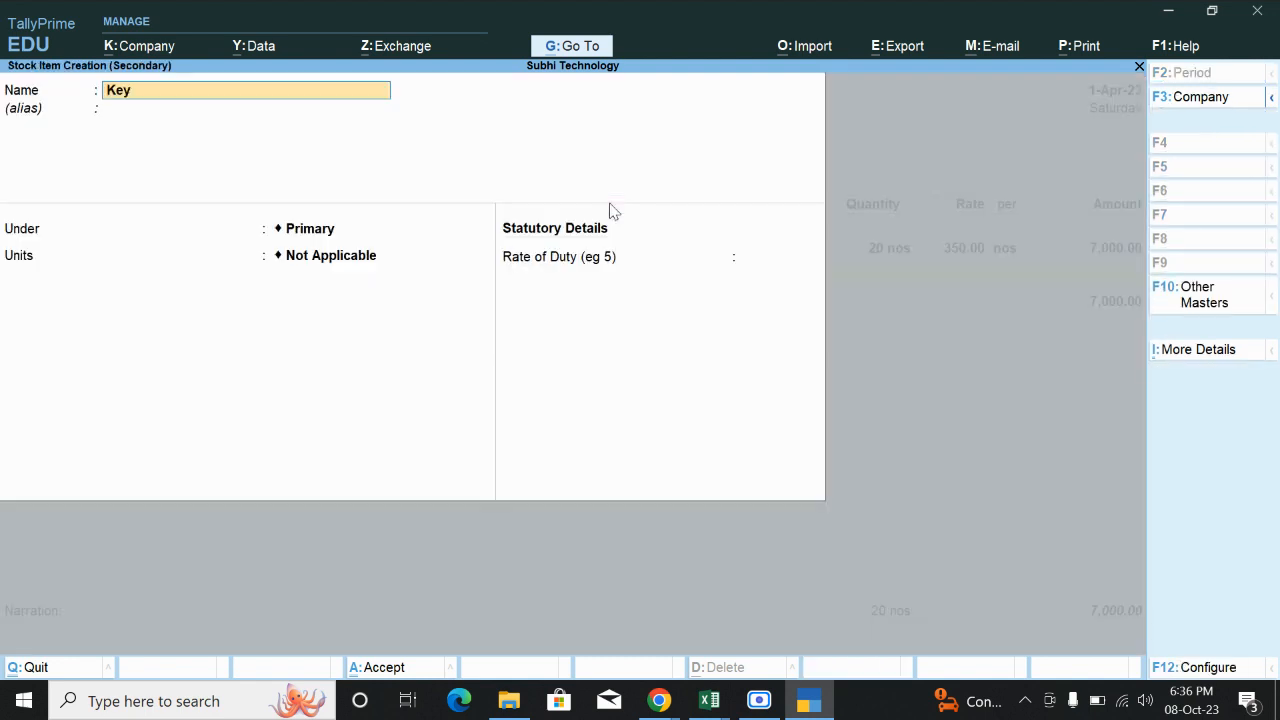
type("board")
key("Return")
key("Return")
key("Return")
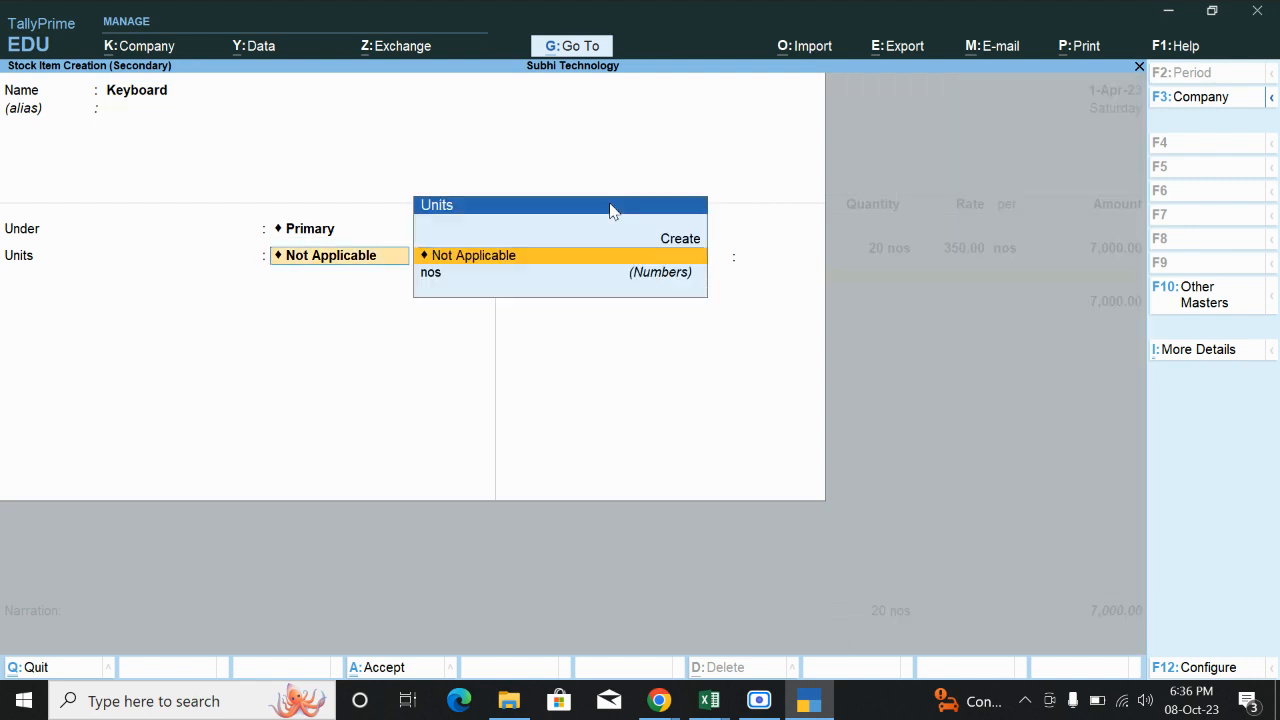
key("Down")
key("Return")
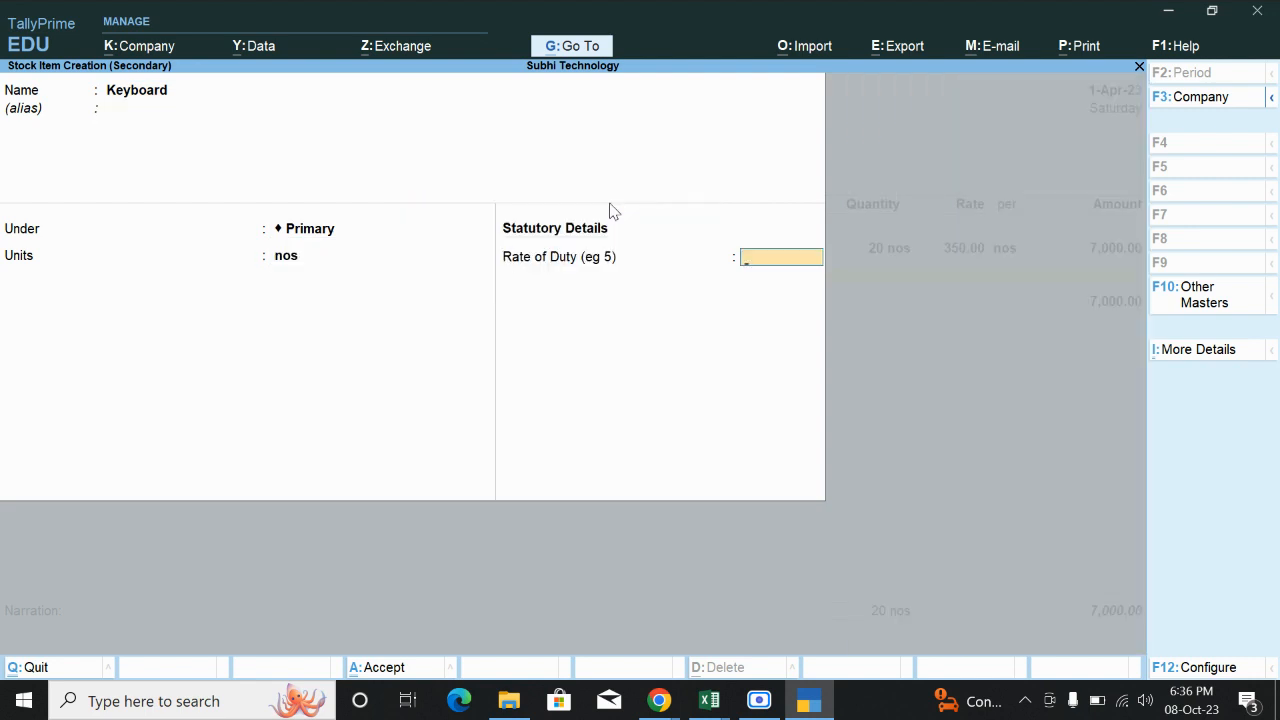
key("Return")
key("Return")
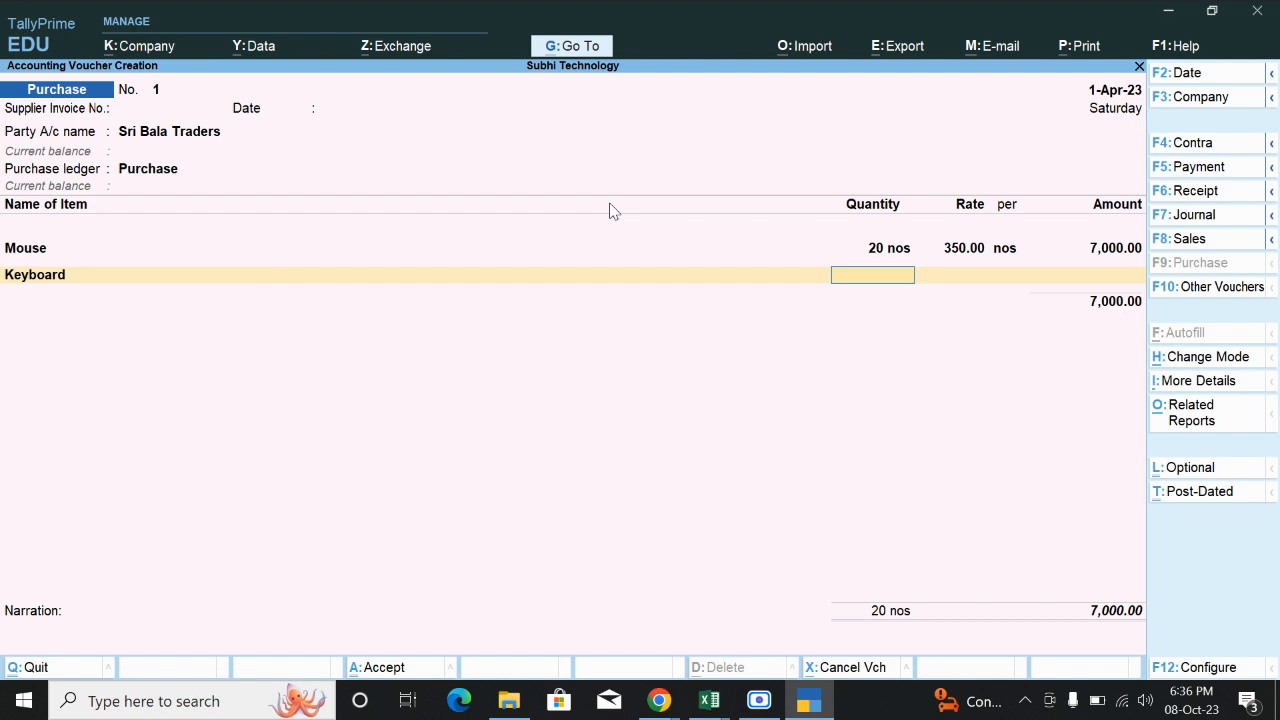
Enter 20 Keyboards at 500.00 and close the item list at 17,000.00.
type("20")
key("Return")
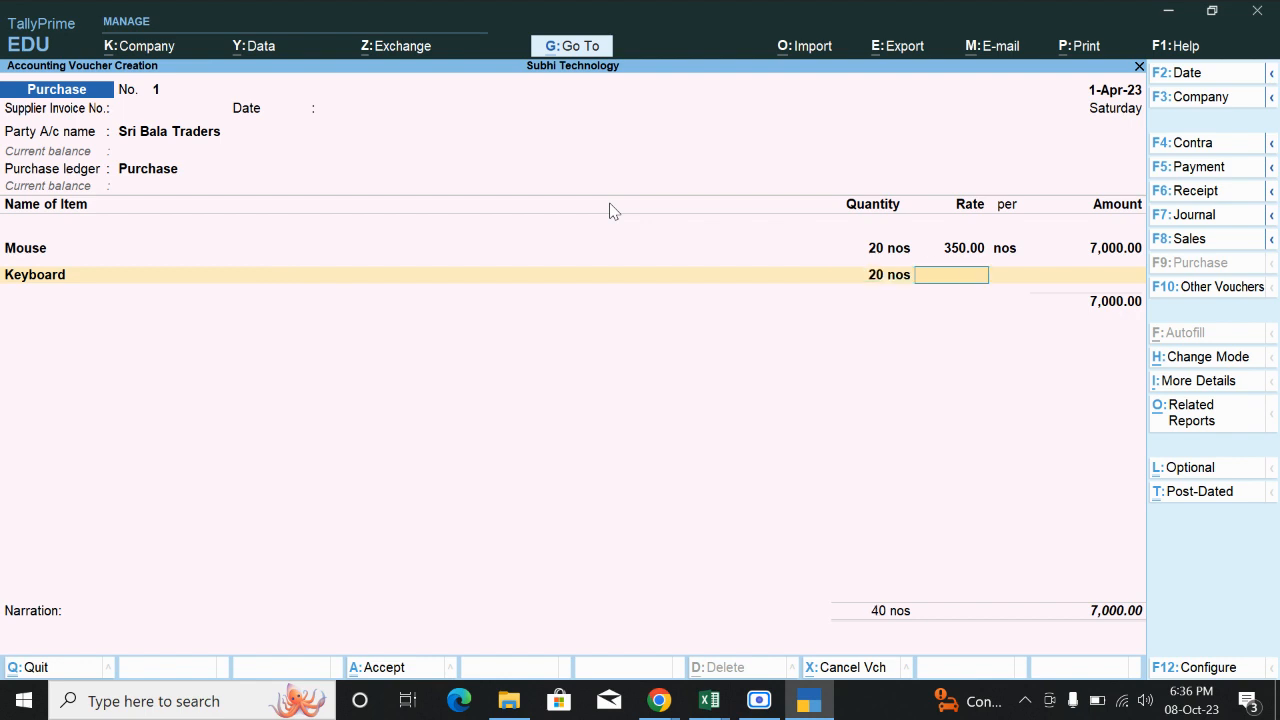
type("500")
key("Return")
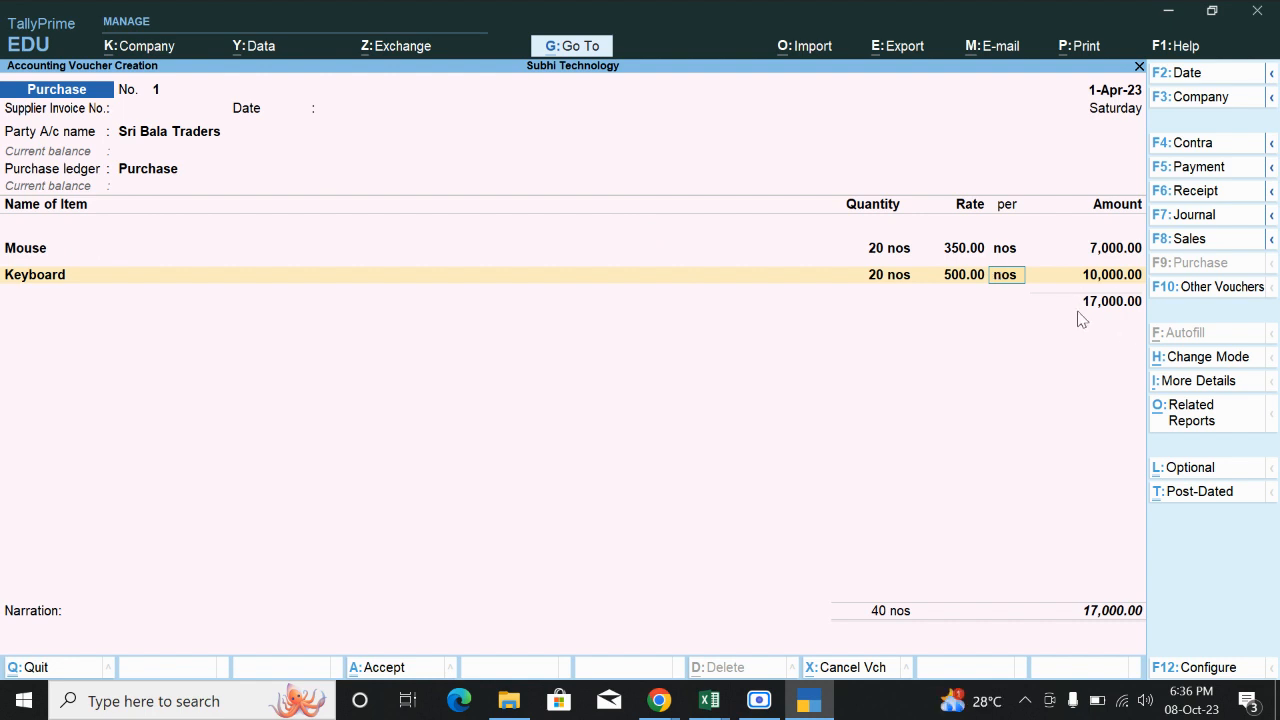
key("Return")
key("Return")
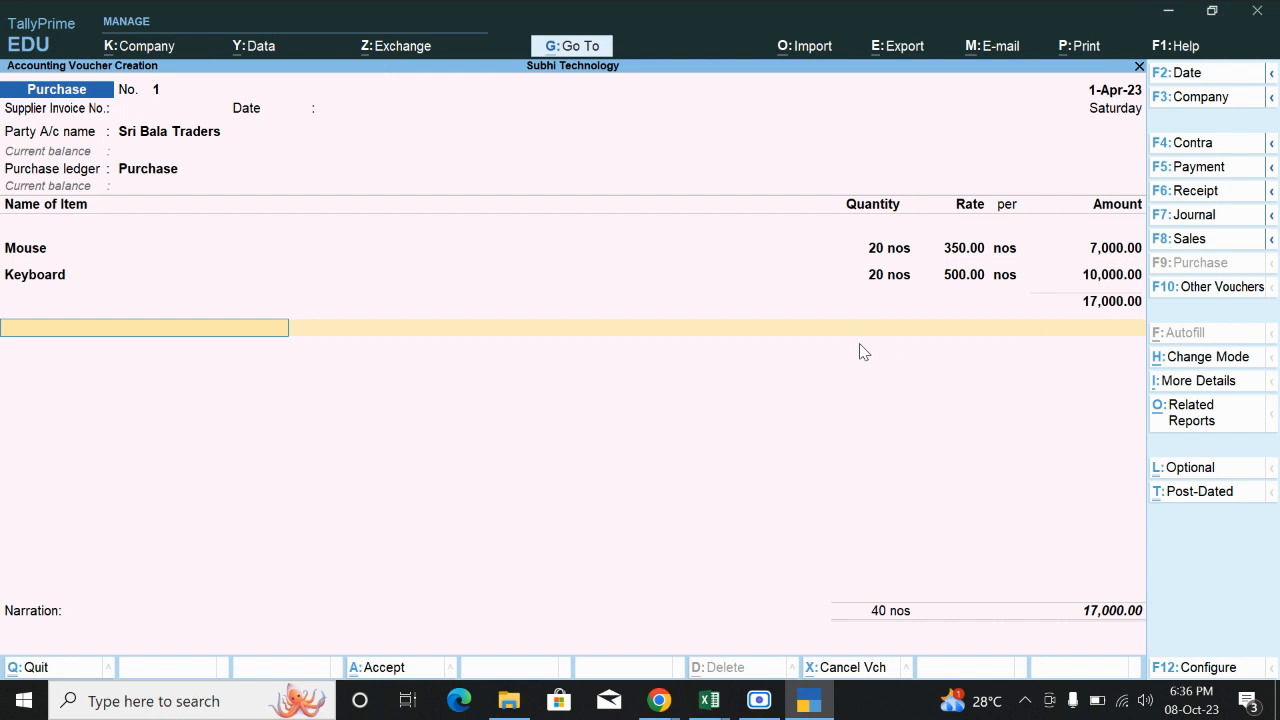
key("Return")
key("Return")
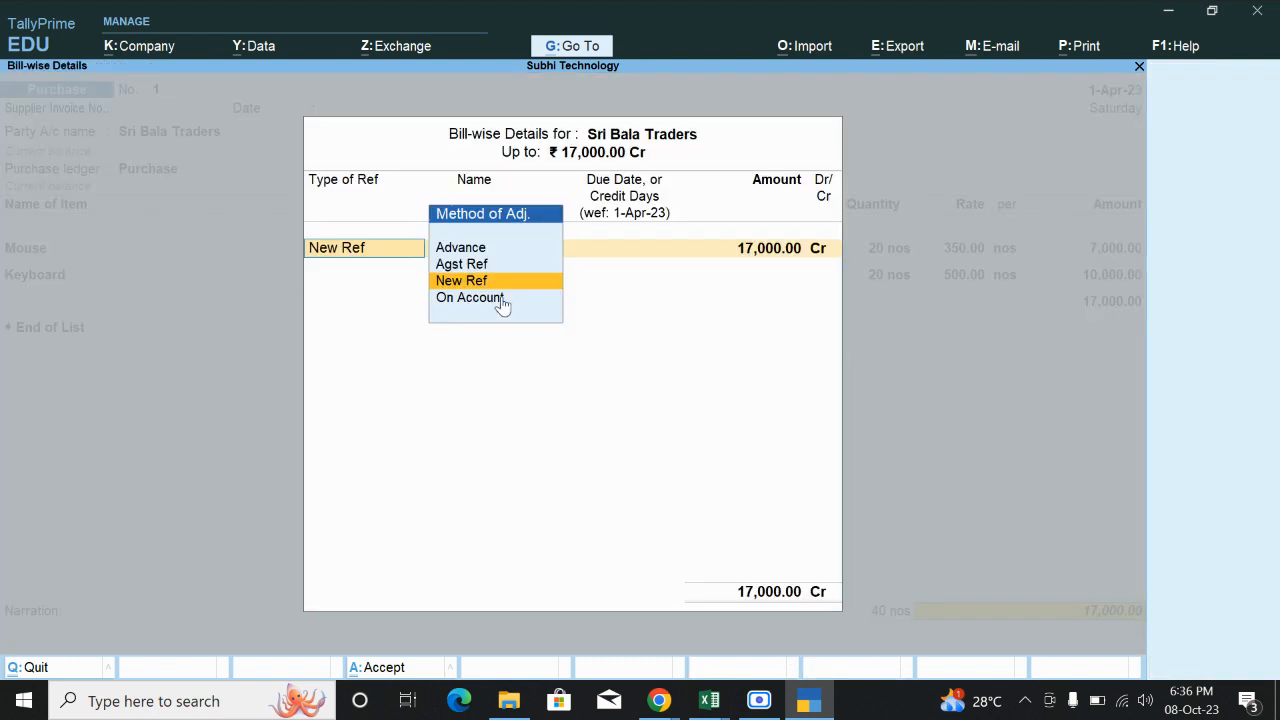
Record bill In1 as New Ref for 17,000.00 Cr and save purchase voucher 1.
key("Return")
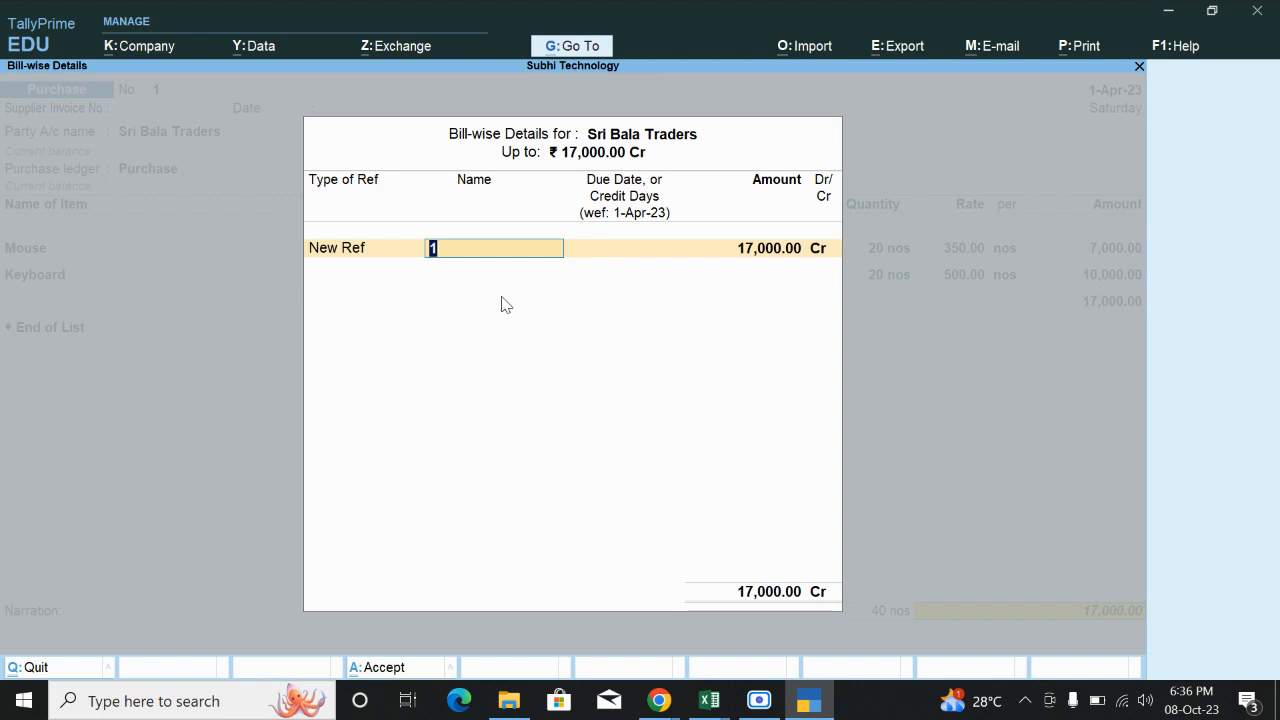
type("In1")
key("Return")
key("Return")
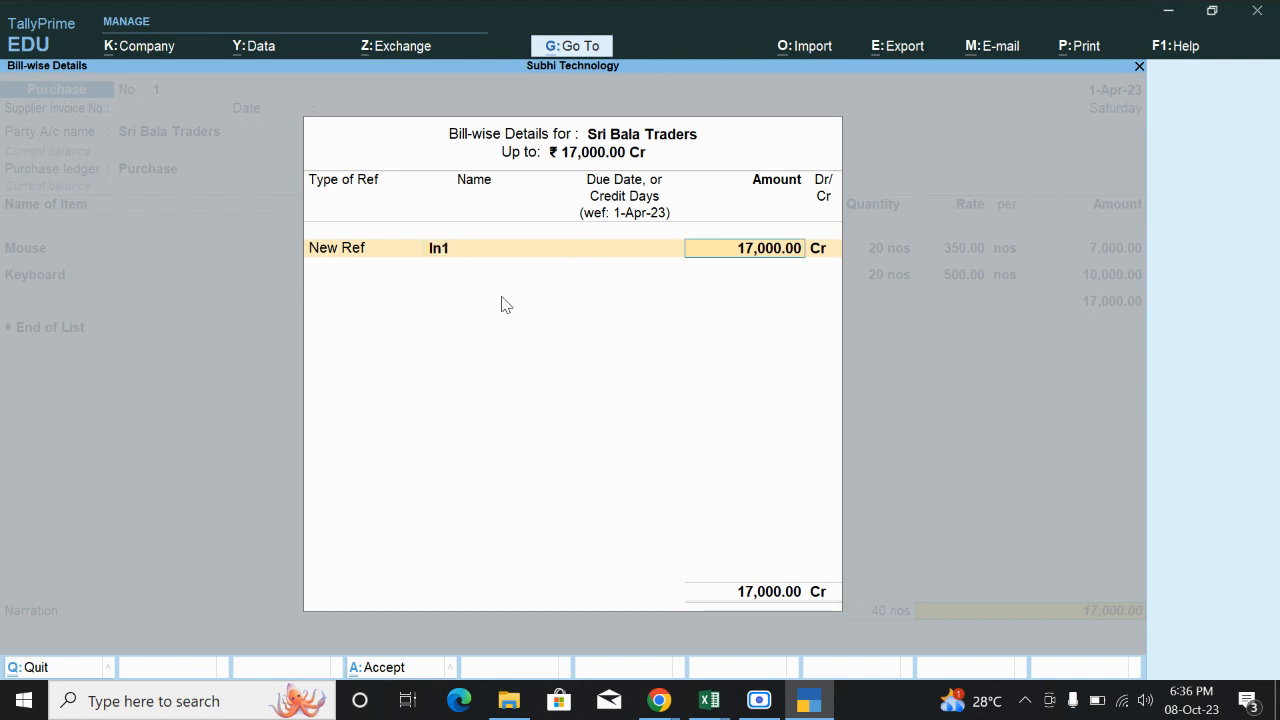
key("Return")
key("Return")
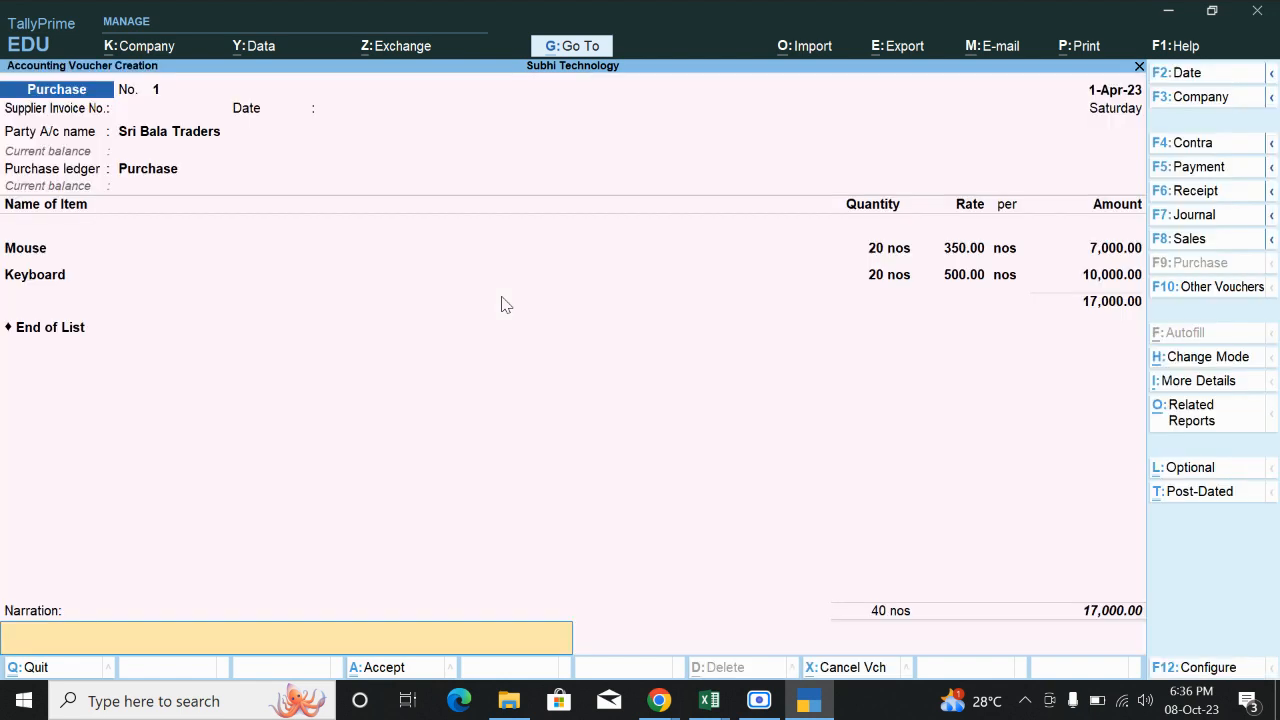
key("Return")
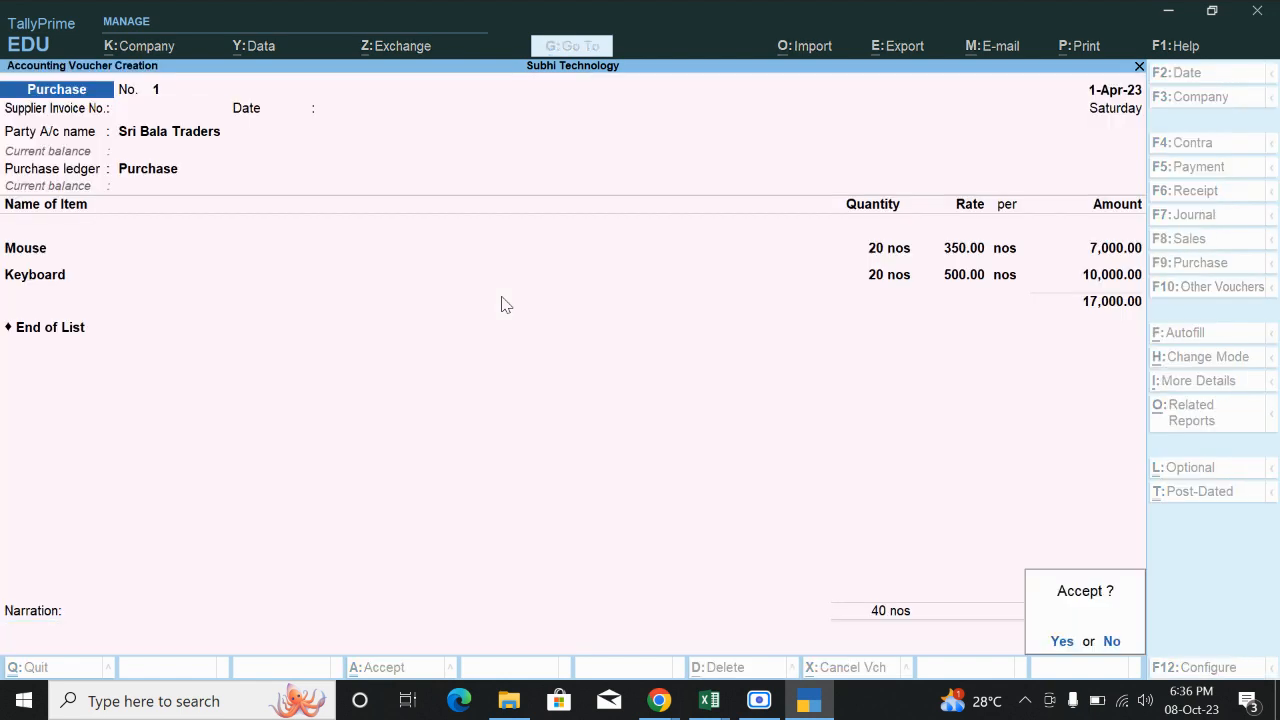
key("y")
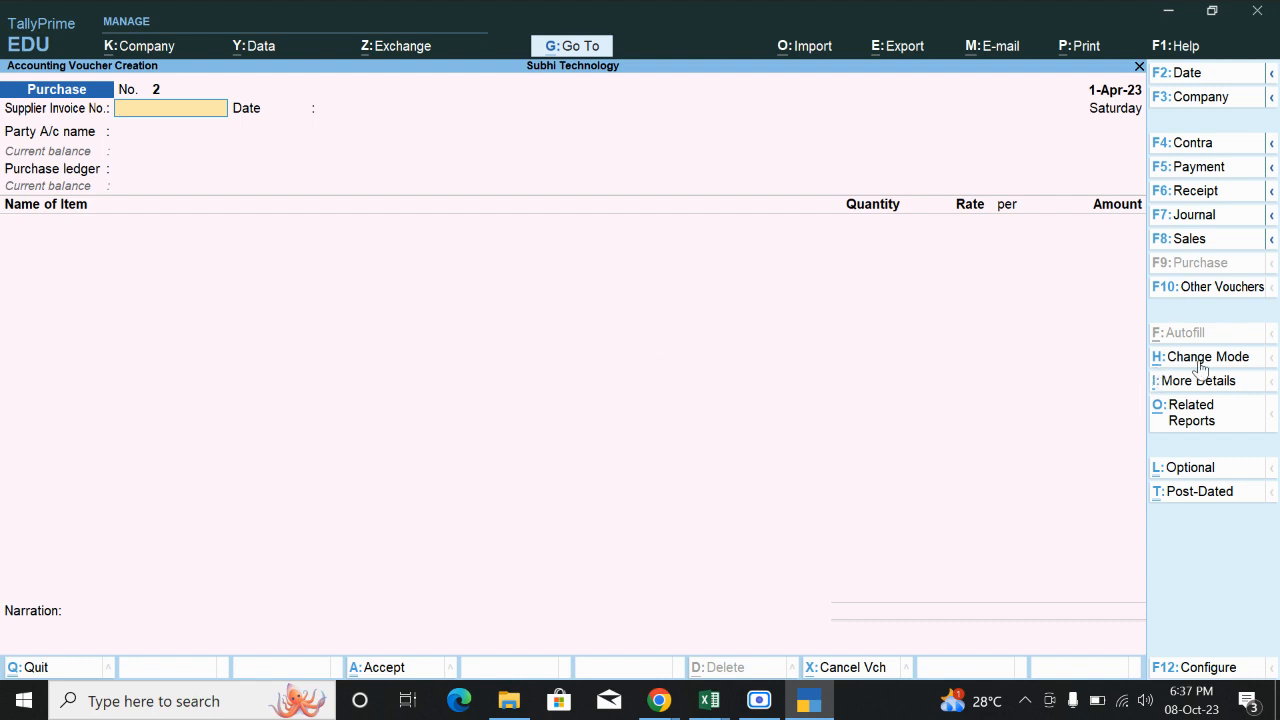
Switch to a Debit Note voucher with Sri Bala Traders as the party.
left_click(1214, 287)
key("Up")
key("Up")
key("Up")
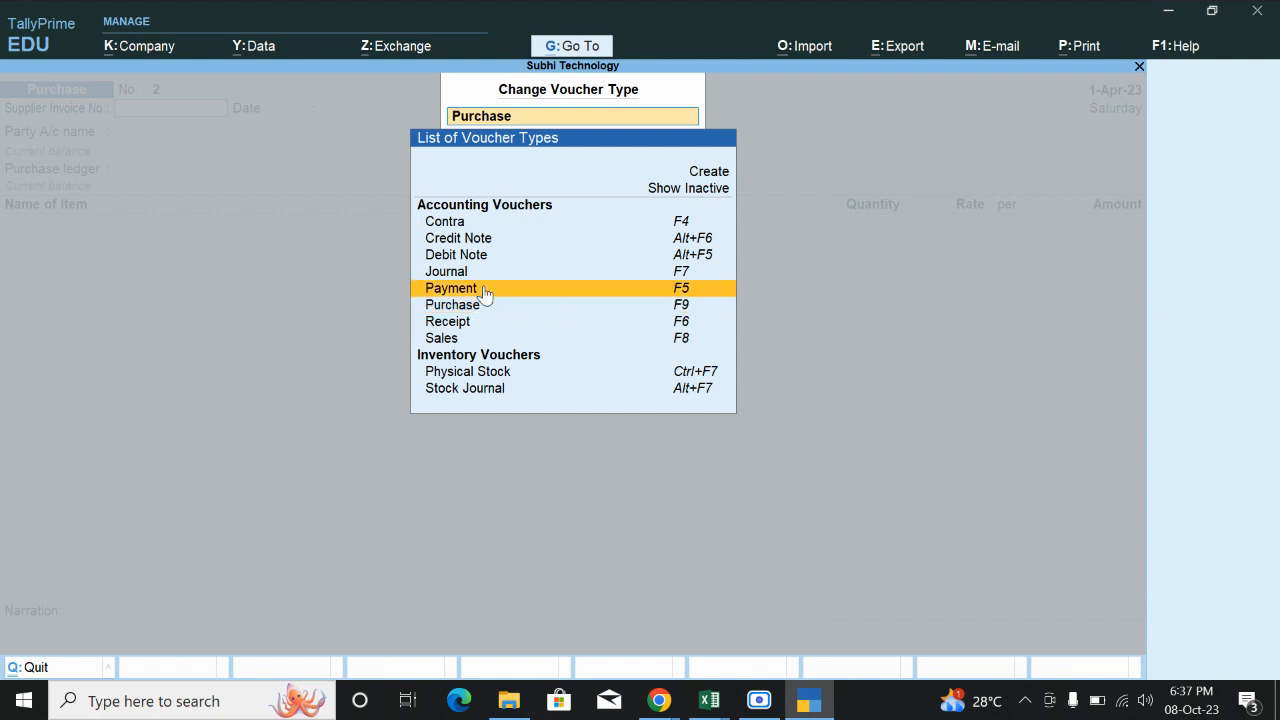
key("Return")
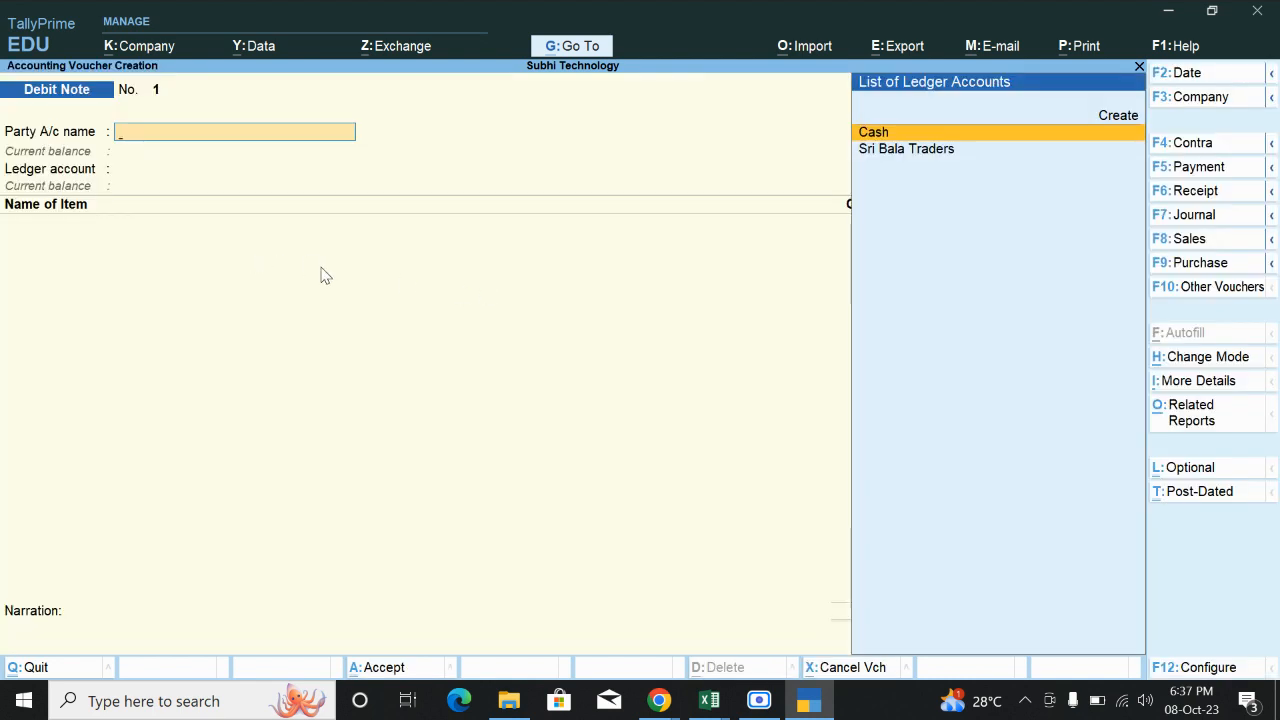
key("Down")
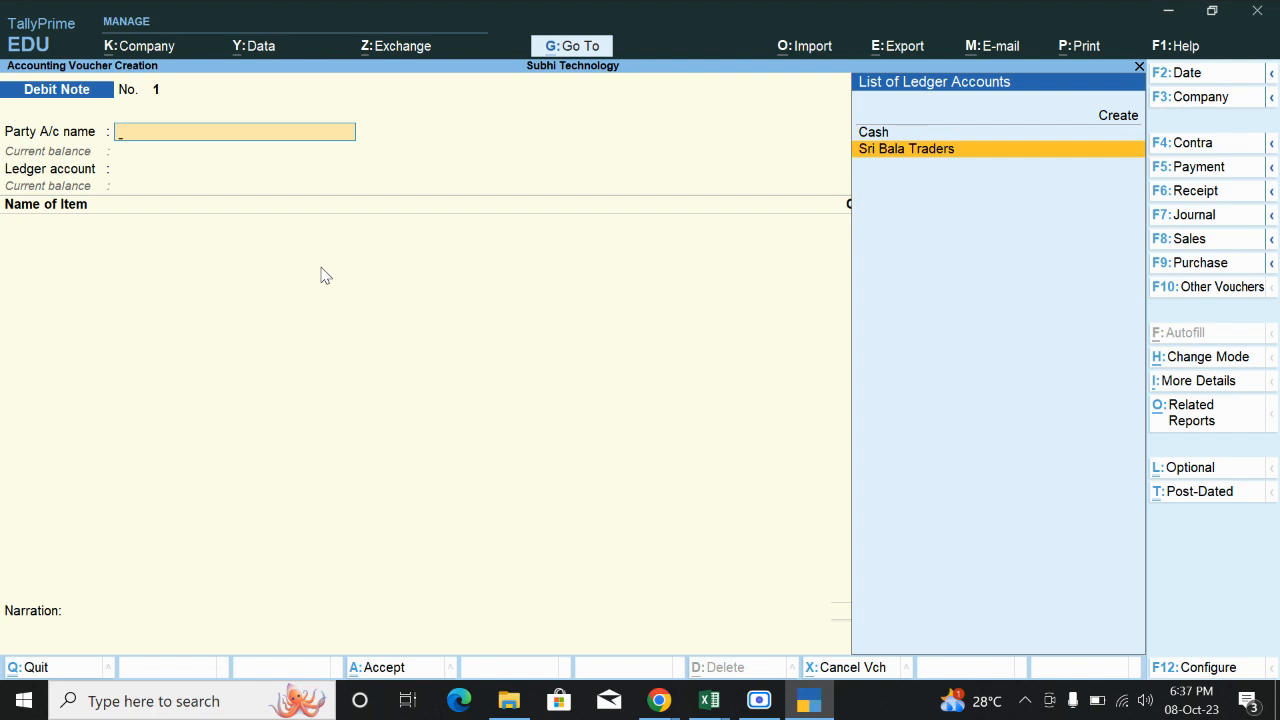
key("Return")
key("Return")
key("Return")
key("Return")
key("Return")
key("Return")
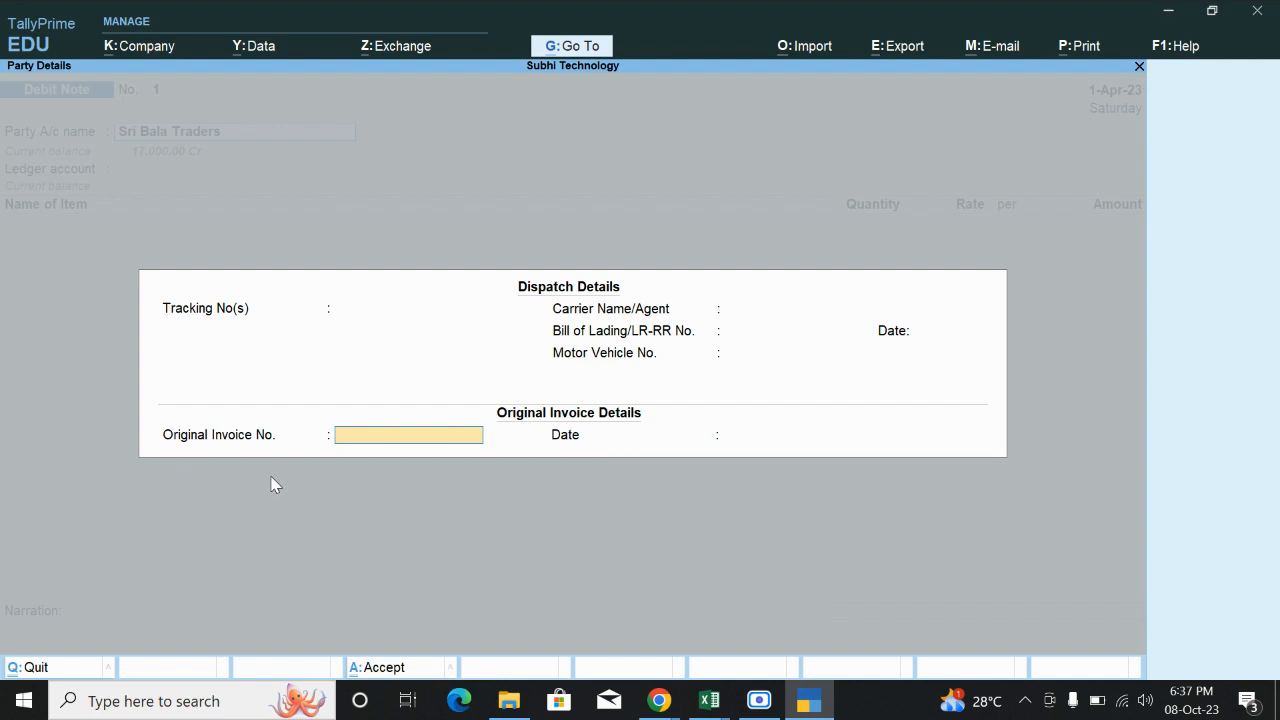
Enter original invoice In1 dated 1-Apr-23 and charge it to the Purchase ledger.
type("in1")
key("Return")
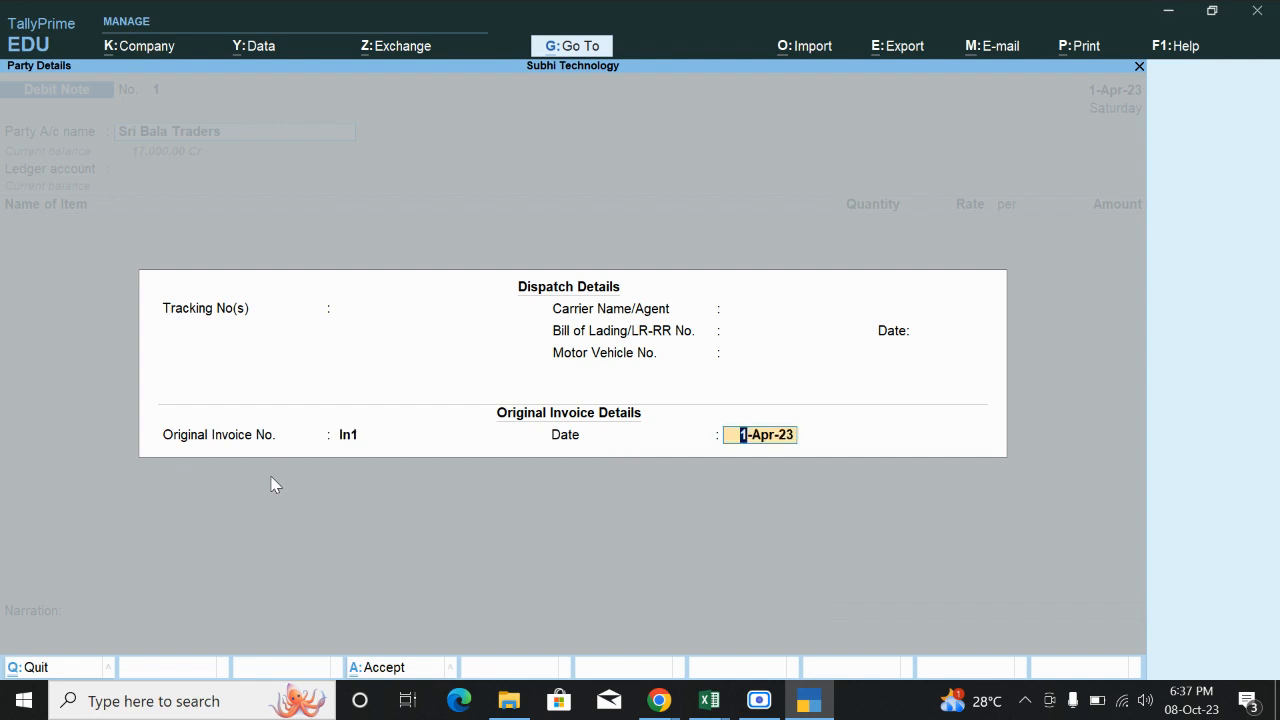
key("Return")
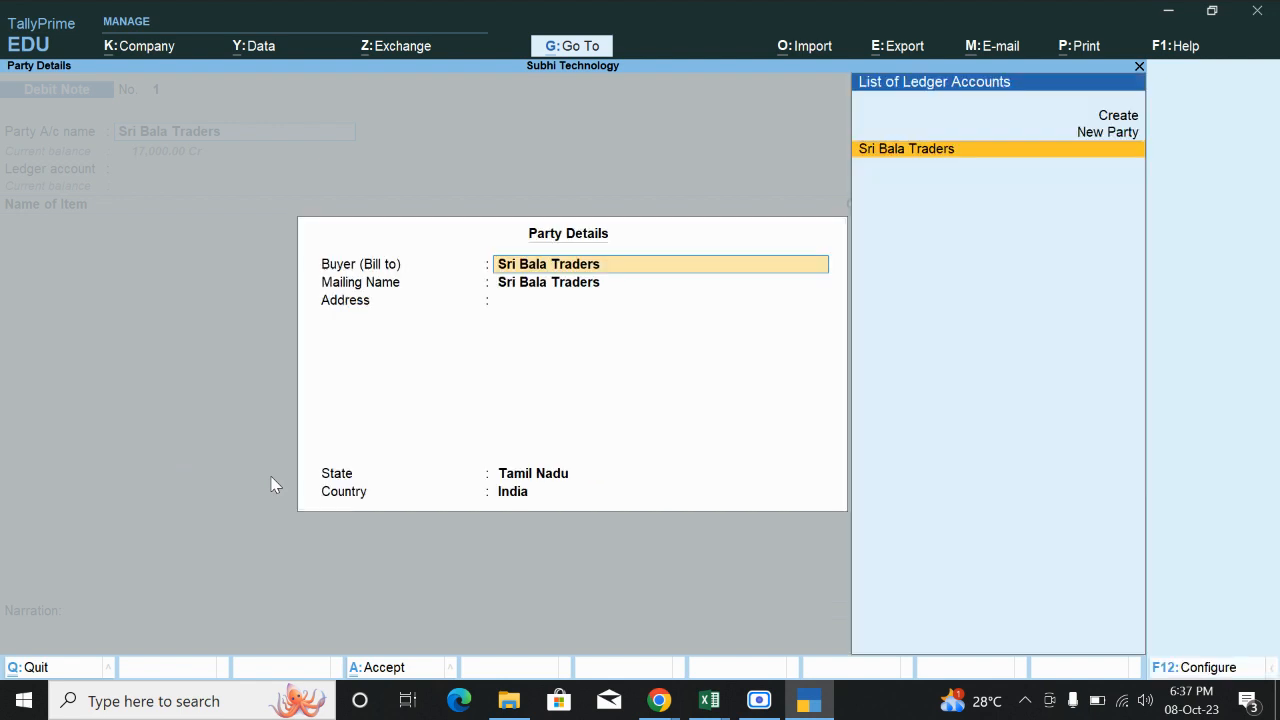
key("Return")
key("Return")
key("Return")
key("Return")
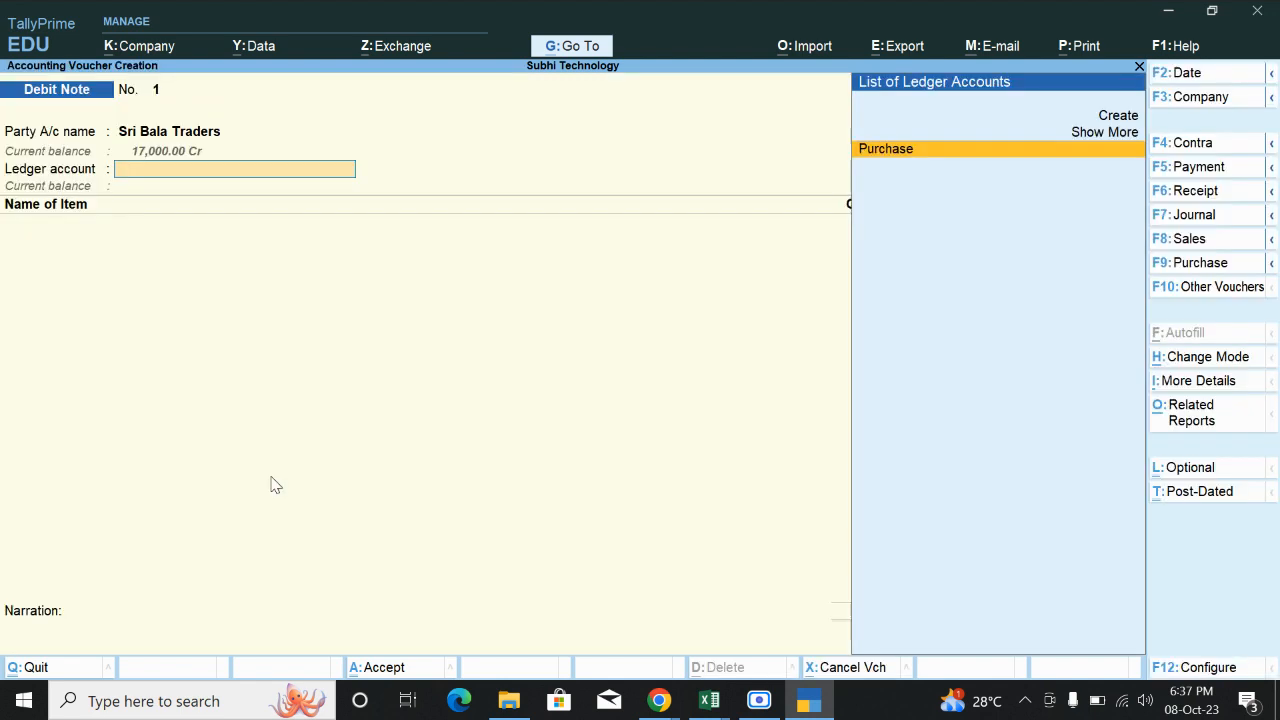
key("Return")
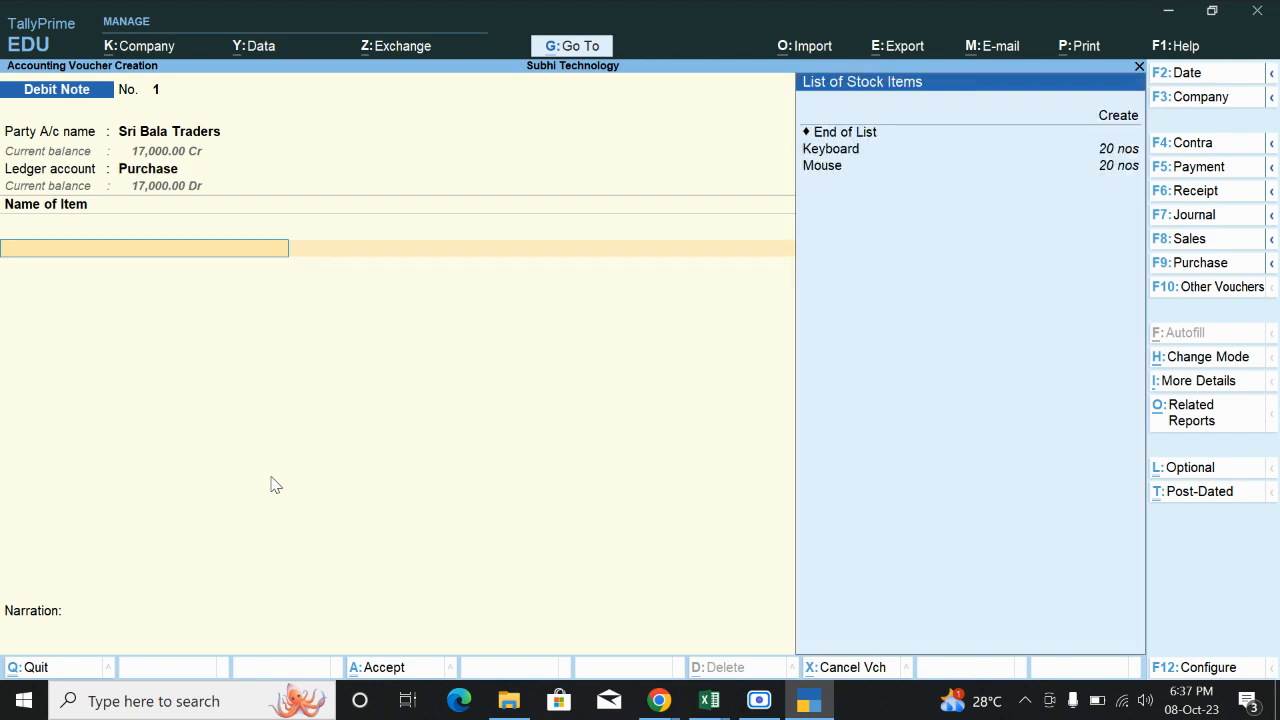
Return 10 nos of Mouse at 350.00, totalling 3,500.00.
key("Down")
key("Down")
key("Down")
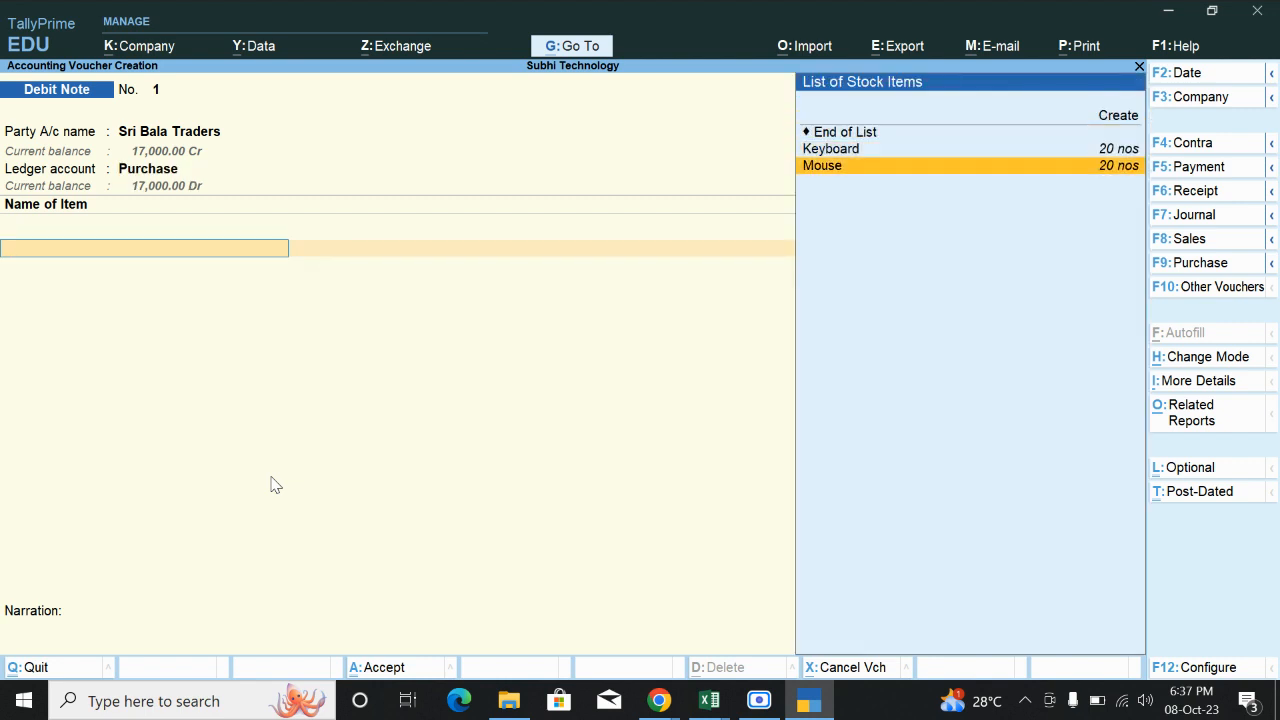
key("Return")
type("10")
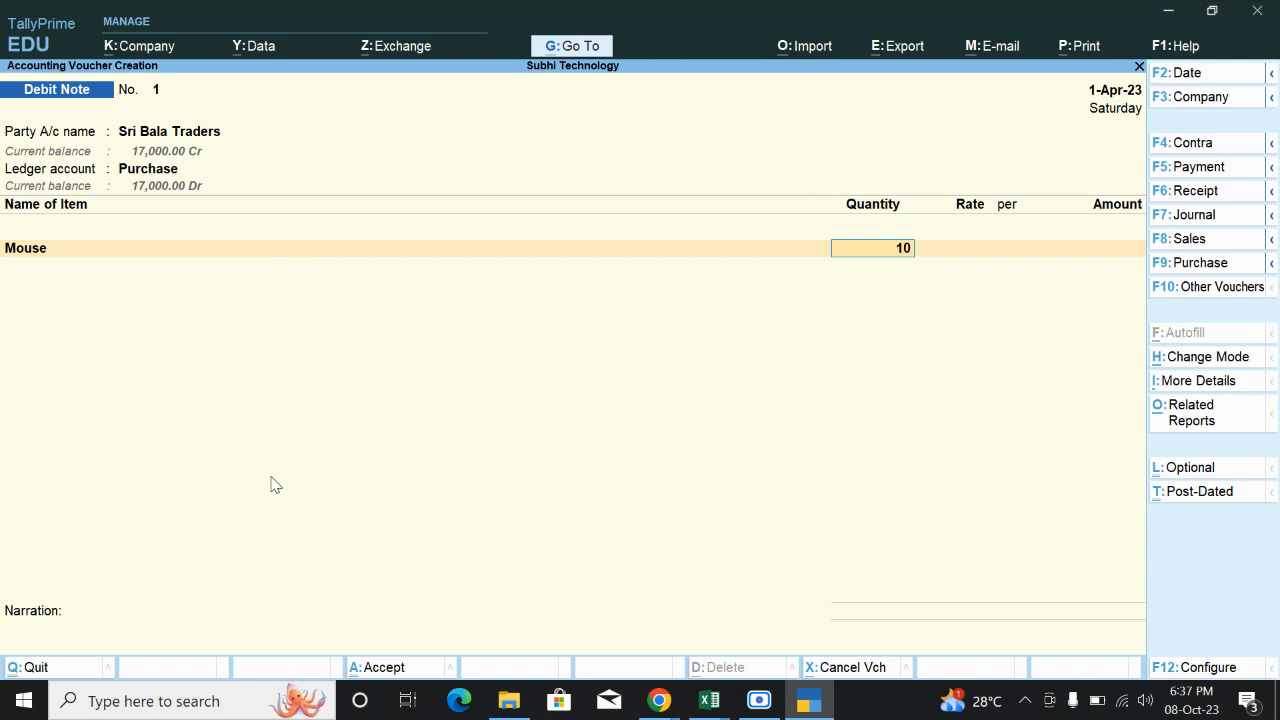
key("Return")
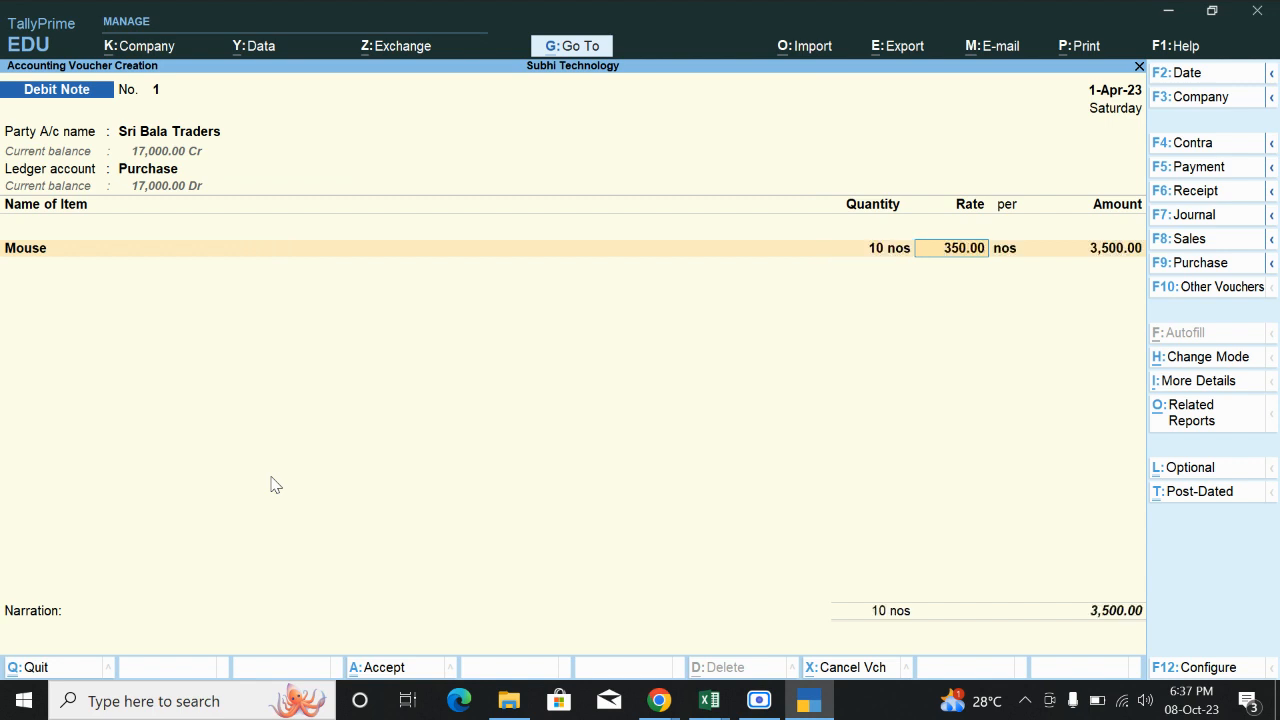
key("Return")
key("Return")
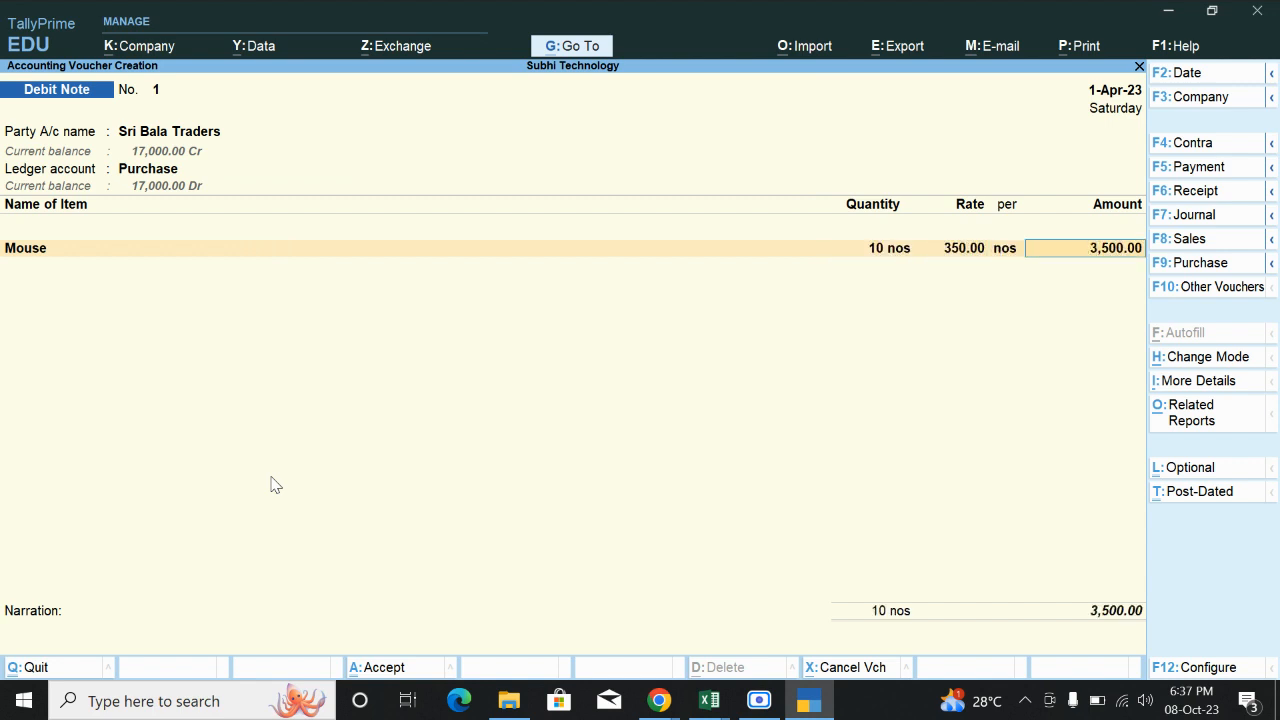
key("Return")
key("Return")
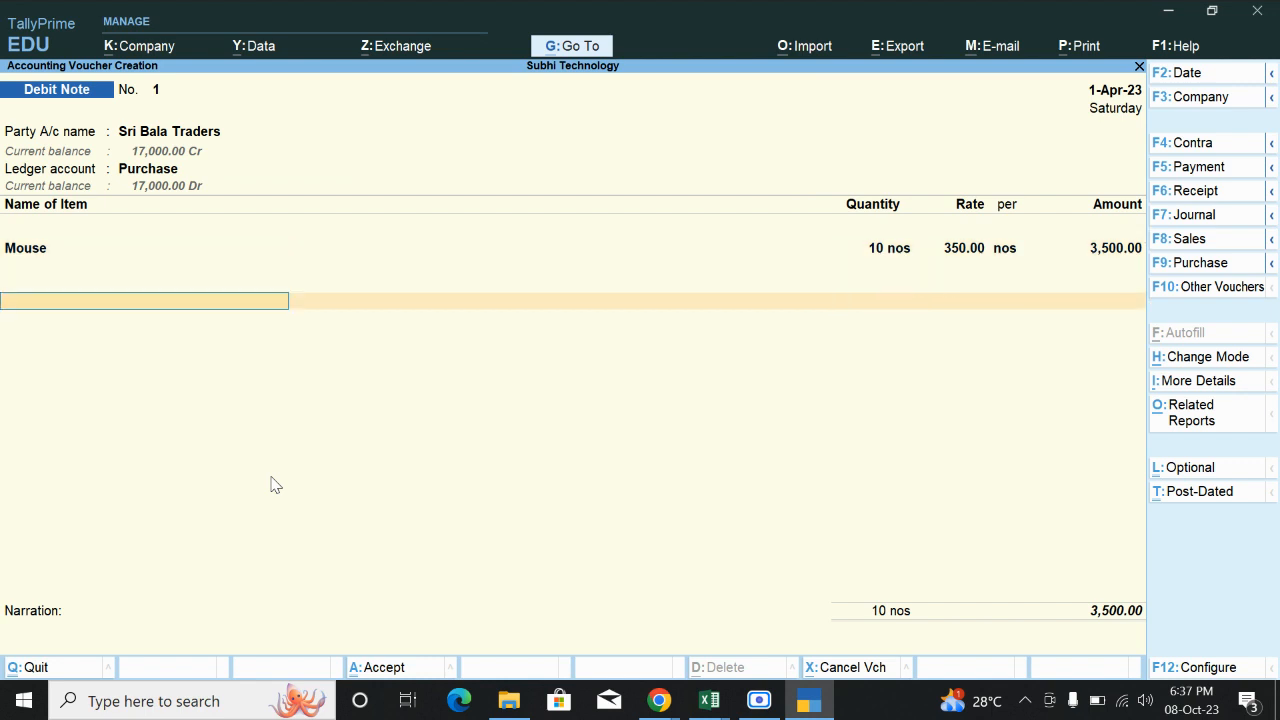
key("Return")
key("Return")
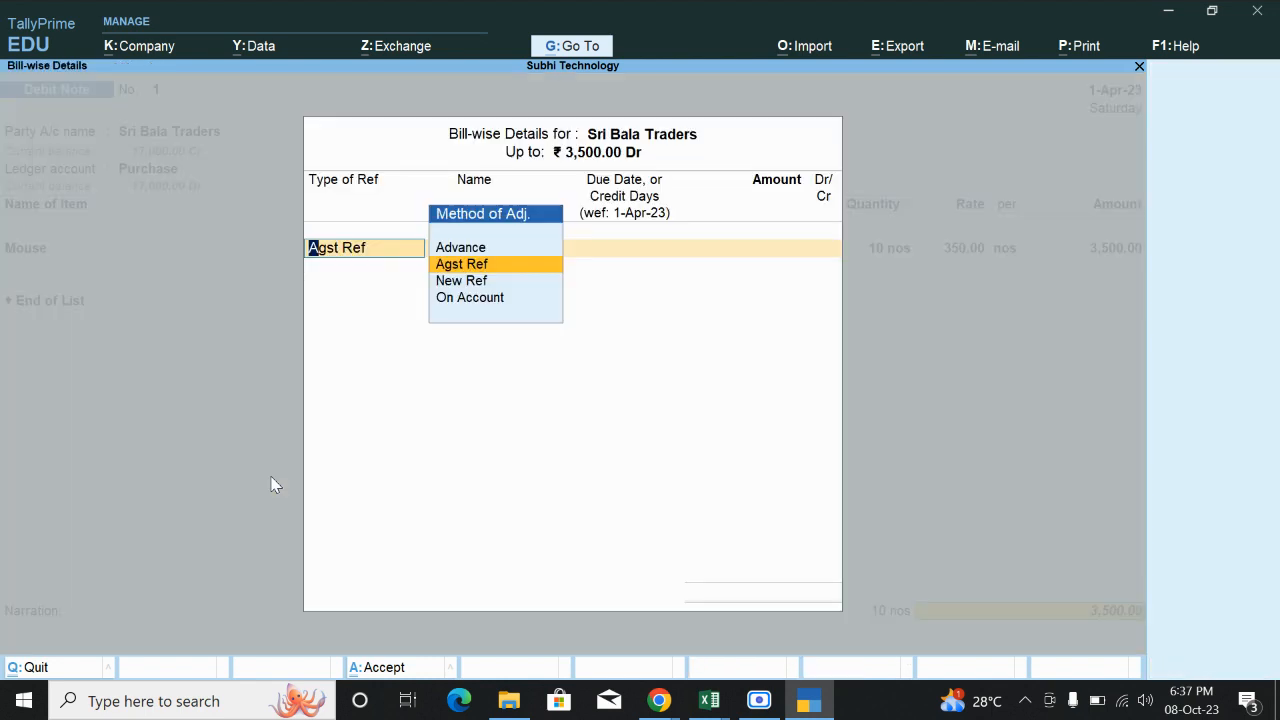
key("Return")
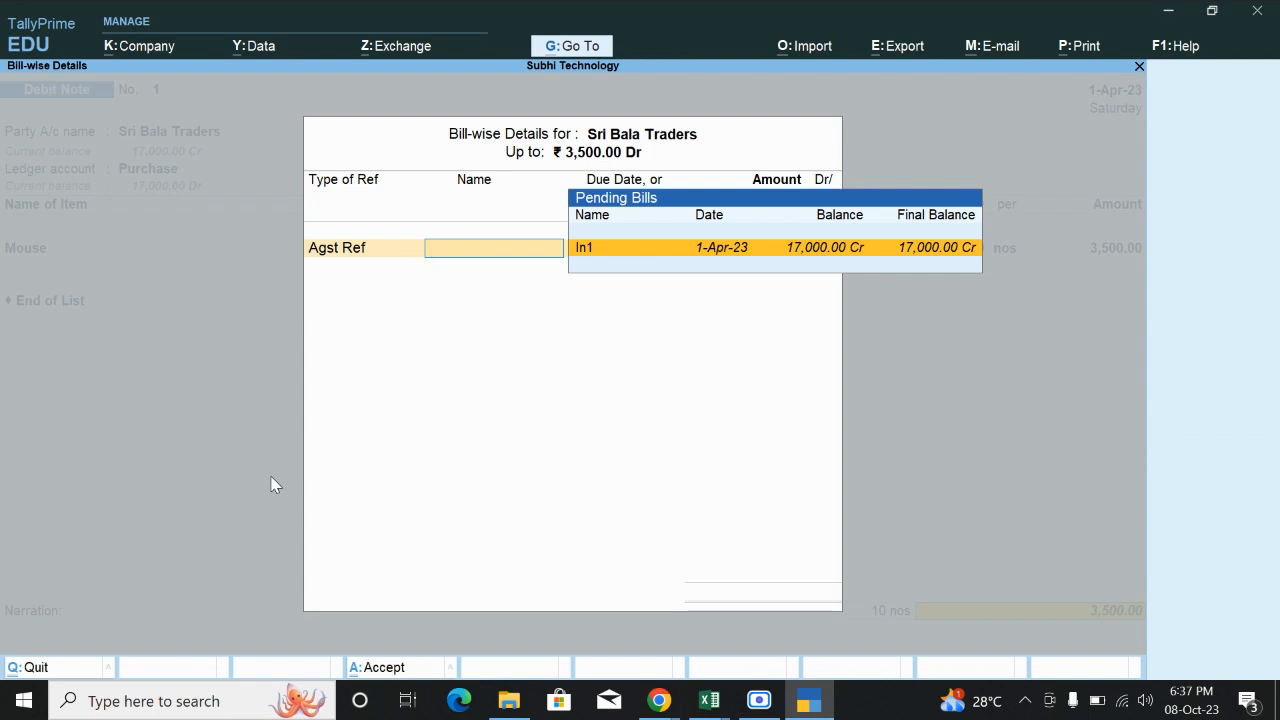
Adjust the 3,500.00 against bill In1 and close the bill-wise details.
left_click(866, 250)
key("Return")
key("Return")
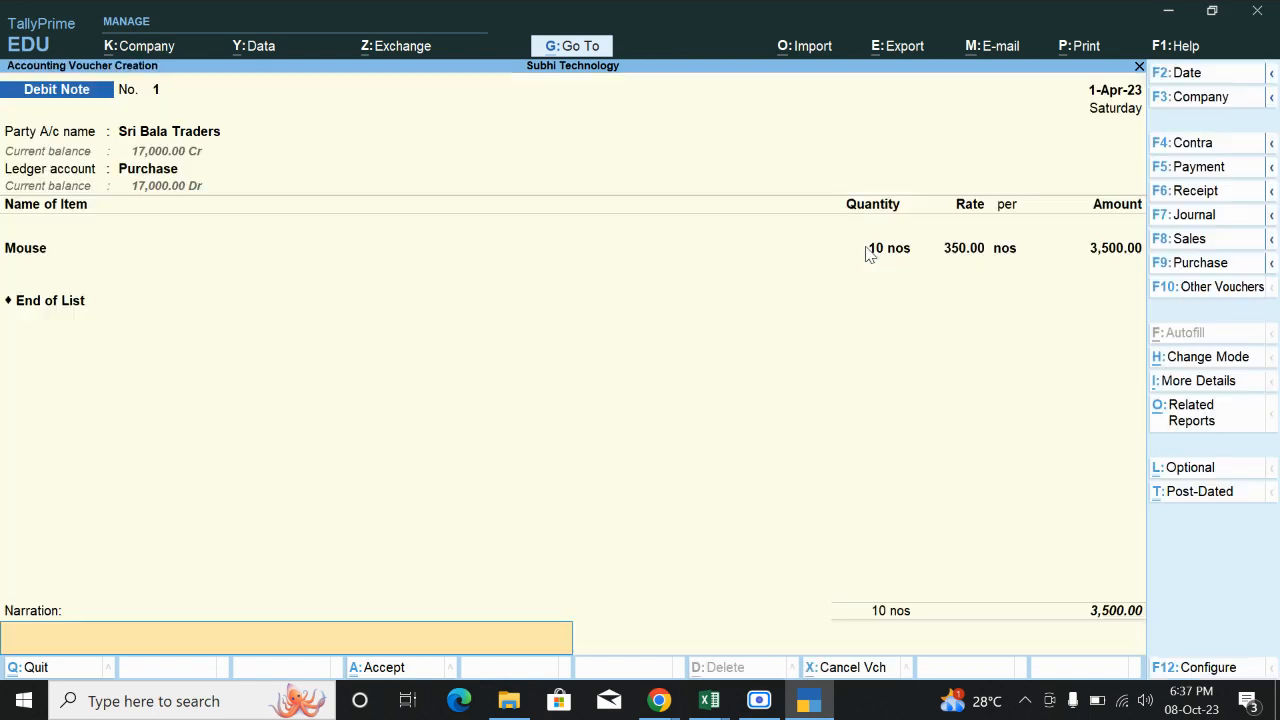
key("Return")
key("Return")
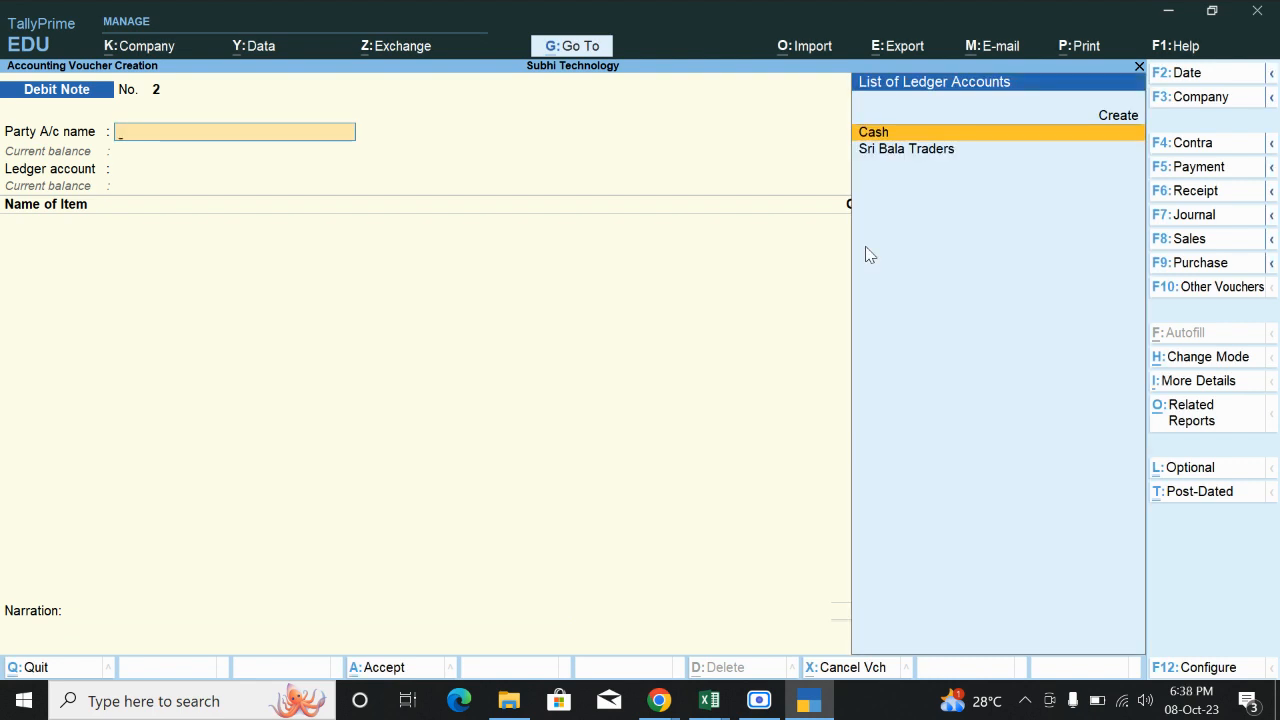
Leave the blank debit note and reopen saved Debit Note No. 1 for alteration.
key("Escape")
key("y")
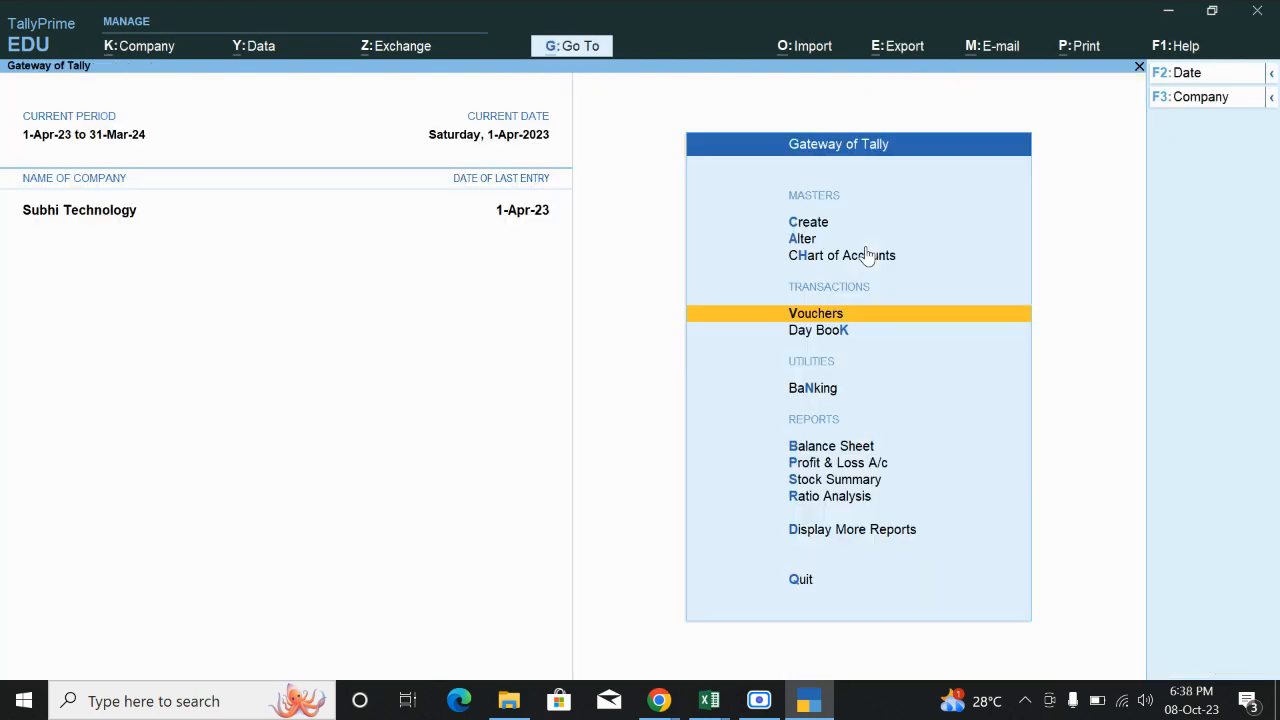
key("Return")
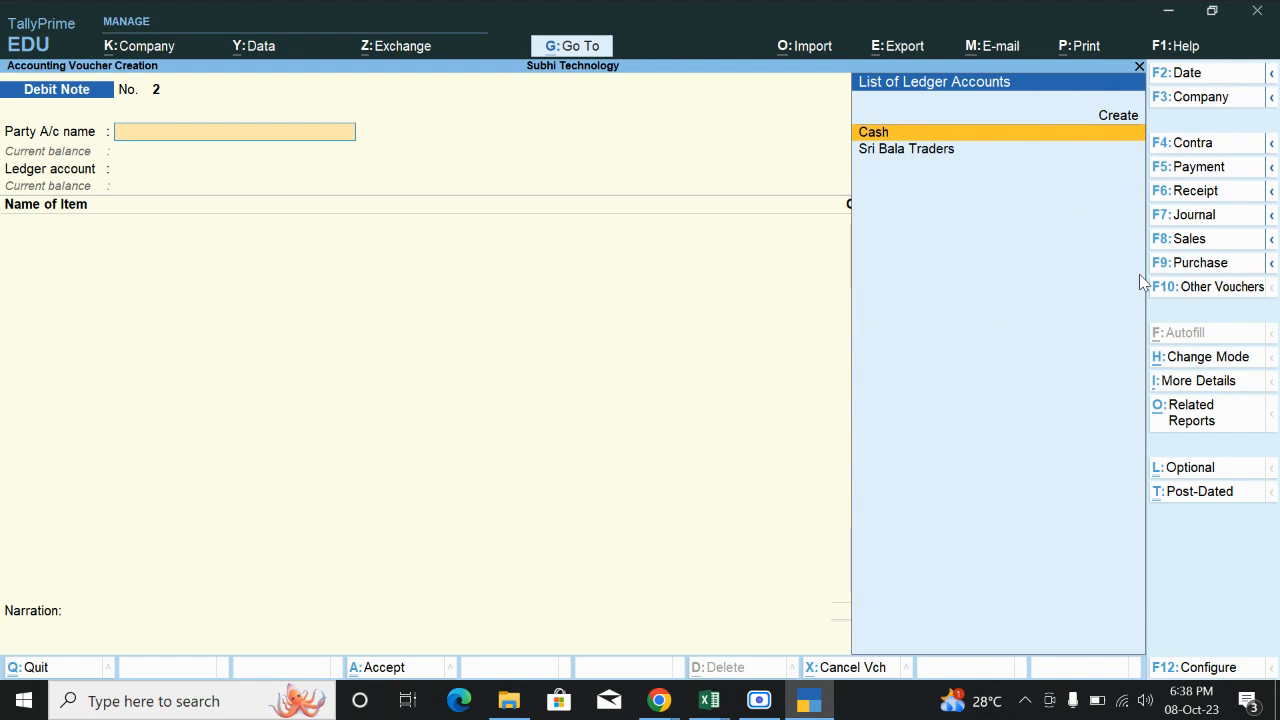
key("Page_Up")
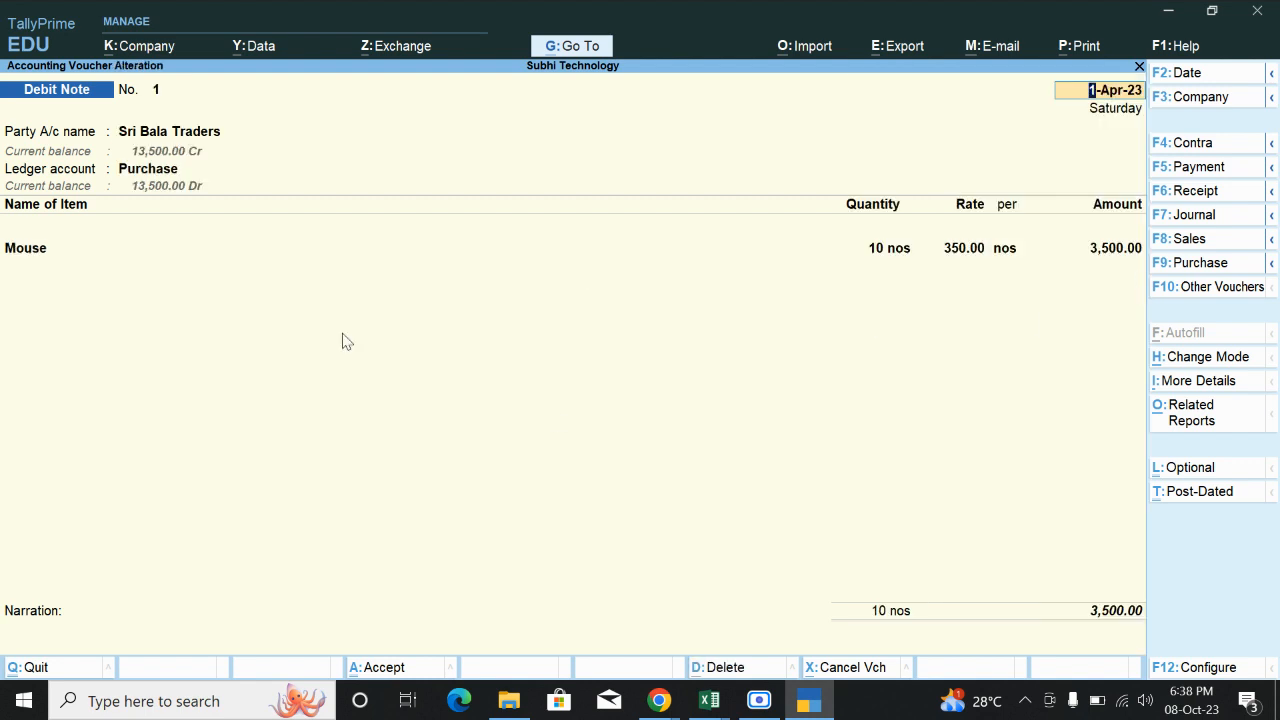
Preview the printout of Debit Note No. 1, zoomed in, showing Mouse 10 nos at 3,500.00.
left_click(1070, 48)
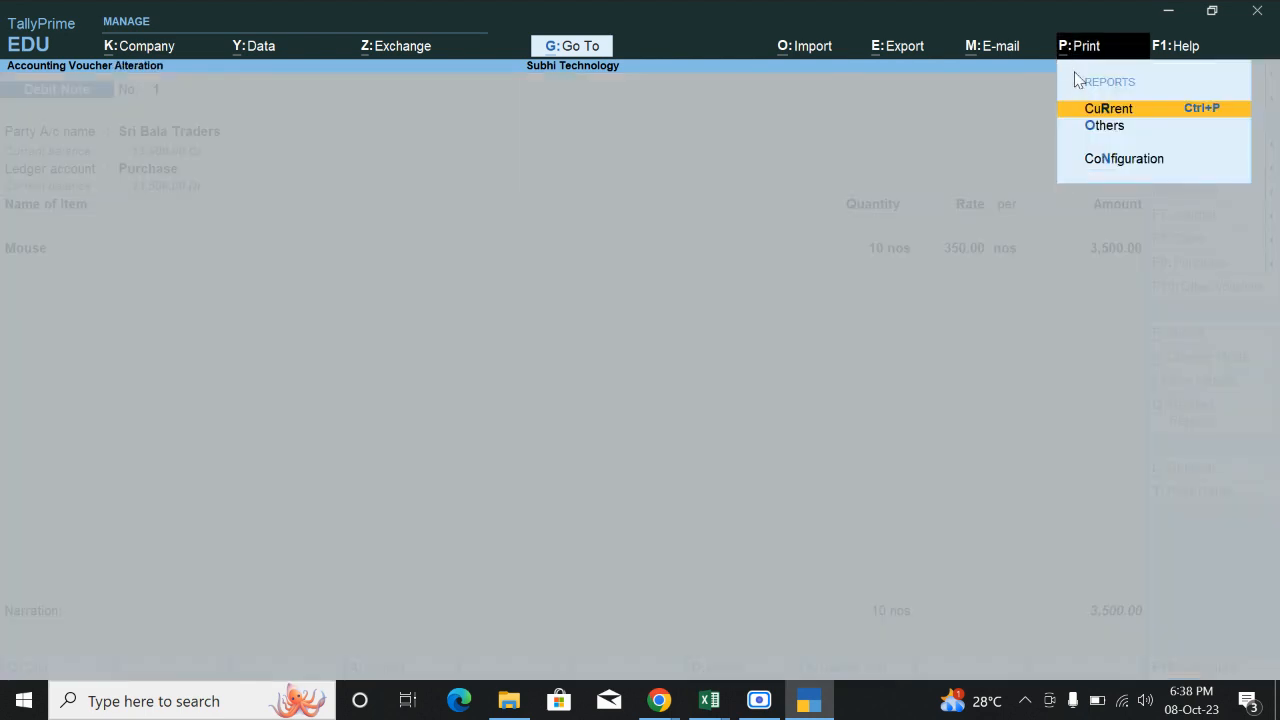
left_click(1108, 110)
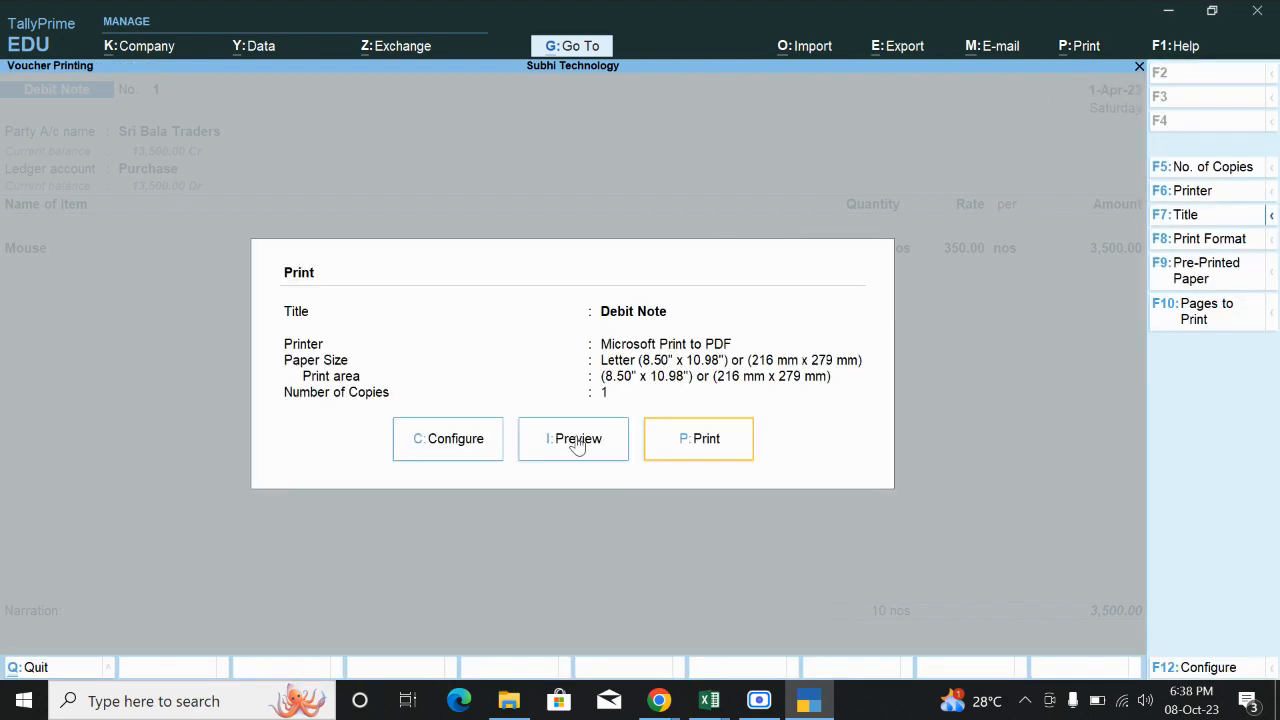
left_click(577, 443)
left_click(751, 622)
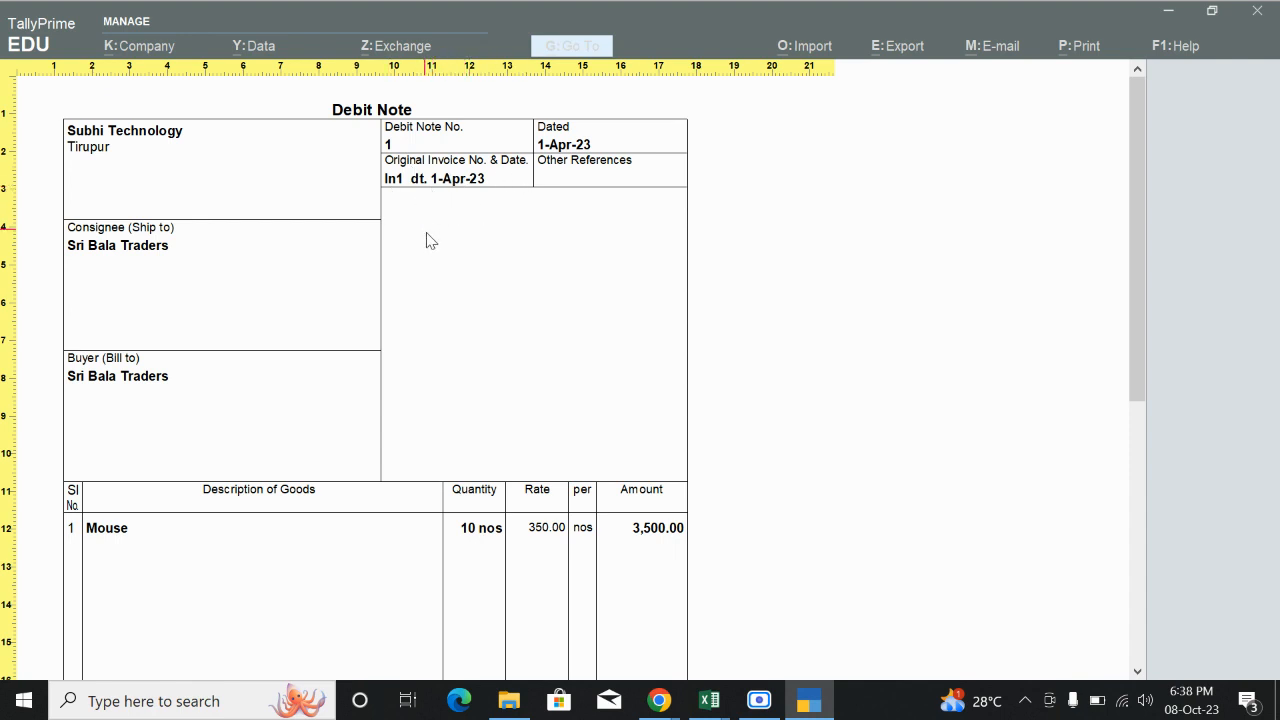
scroll(468, 350, "down", 5)
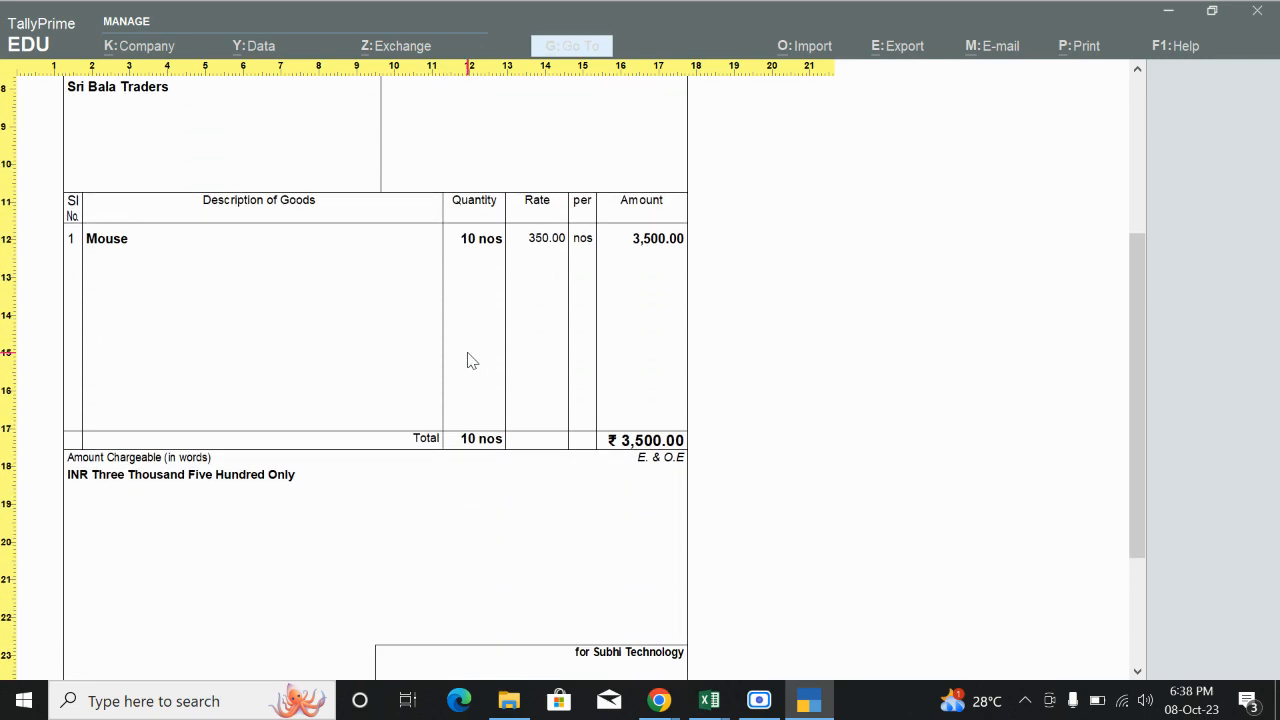
scroll(474, 360, "down", 2)
scroll(615, 466, "up", 3)
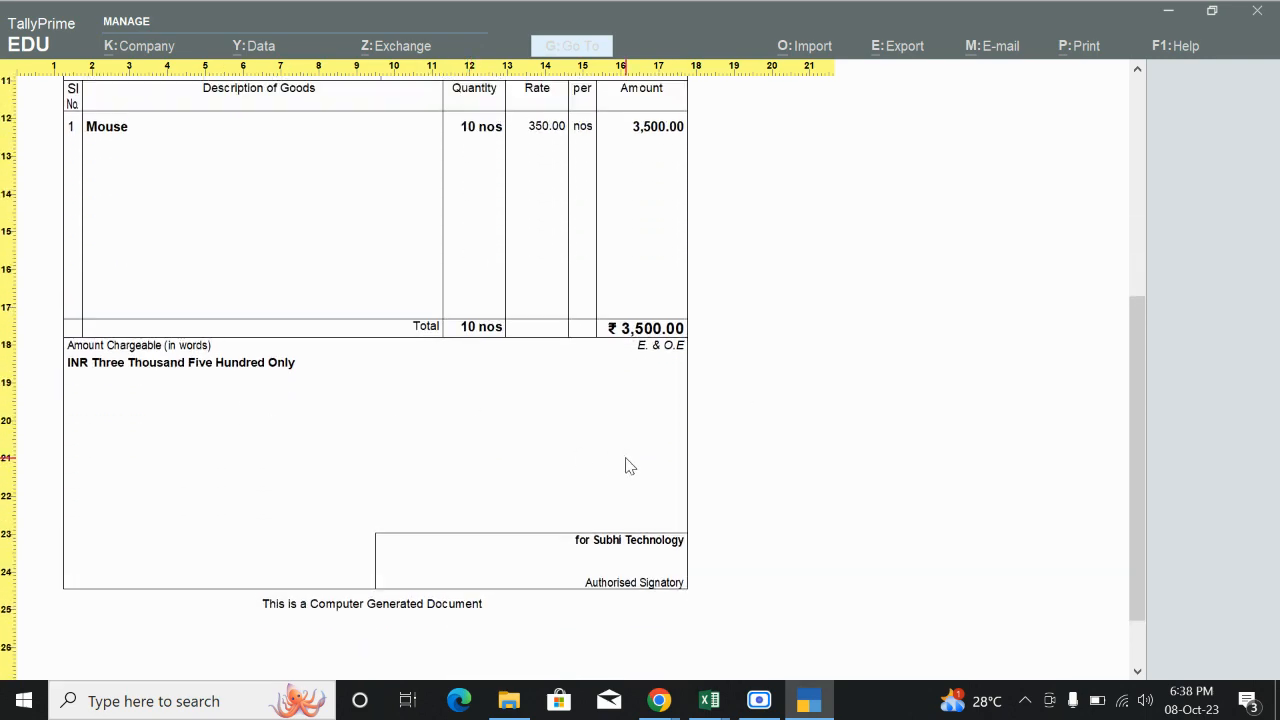
key("Escape")
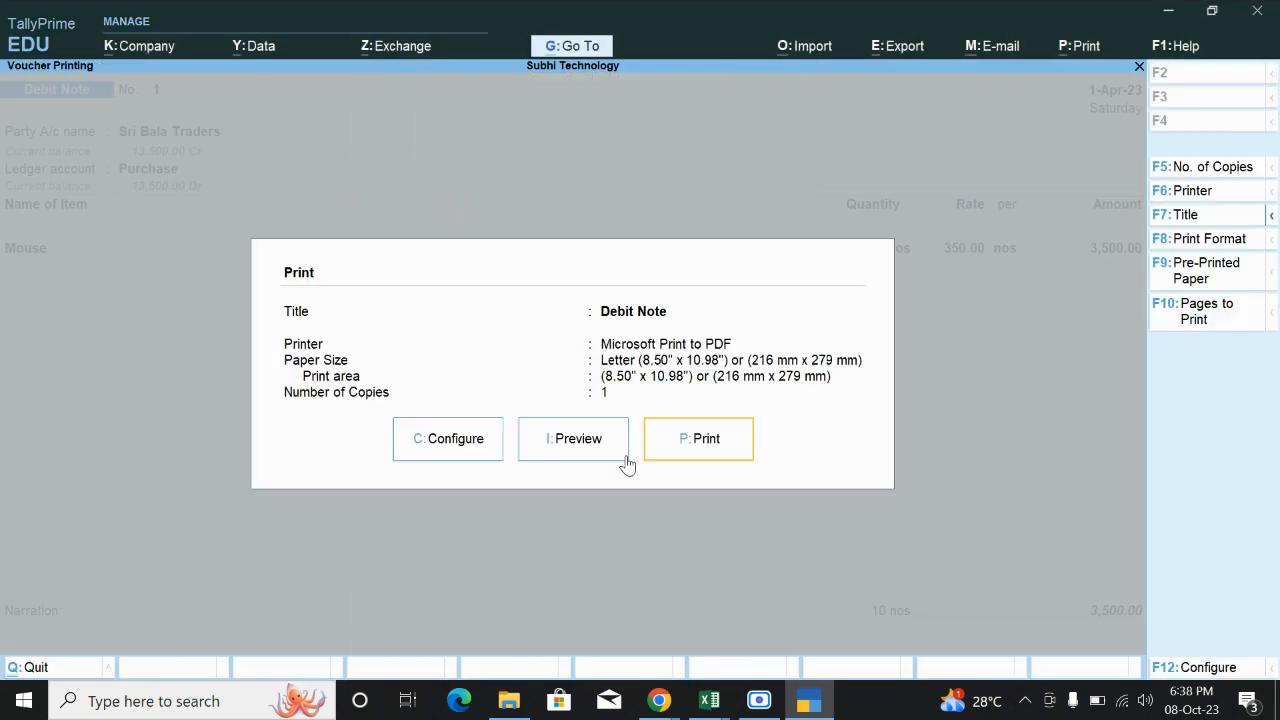
key("Escape")
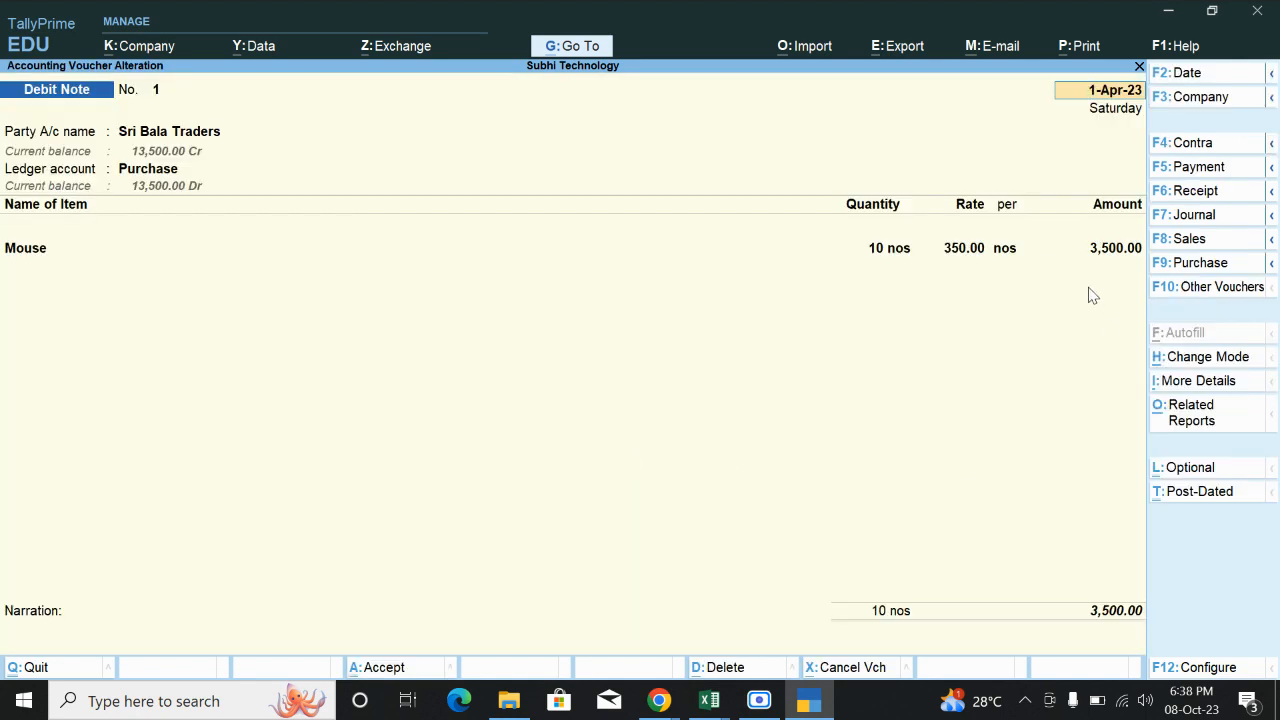
Quit the Debit Note alteration and start a Payment voucher.
key("Escape")
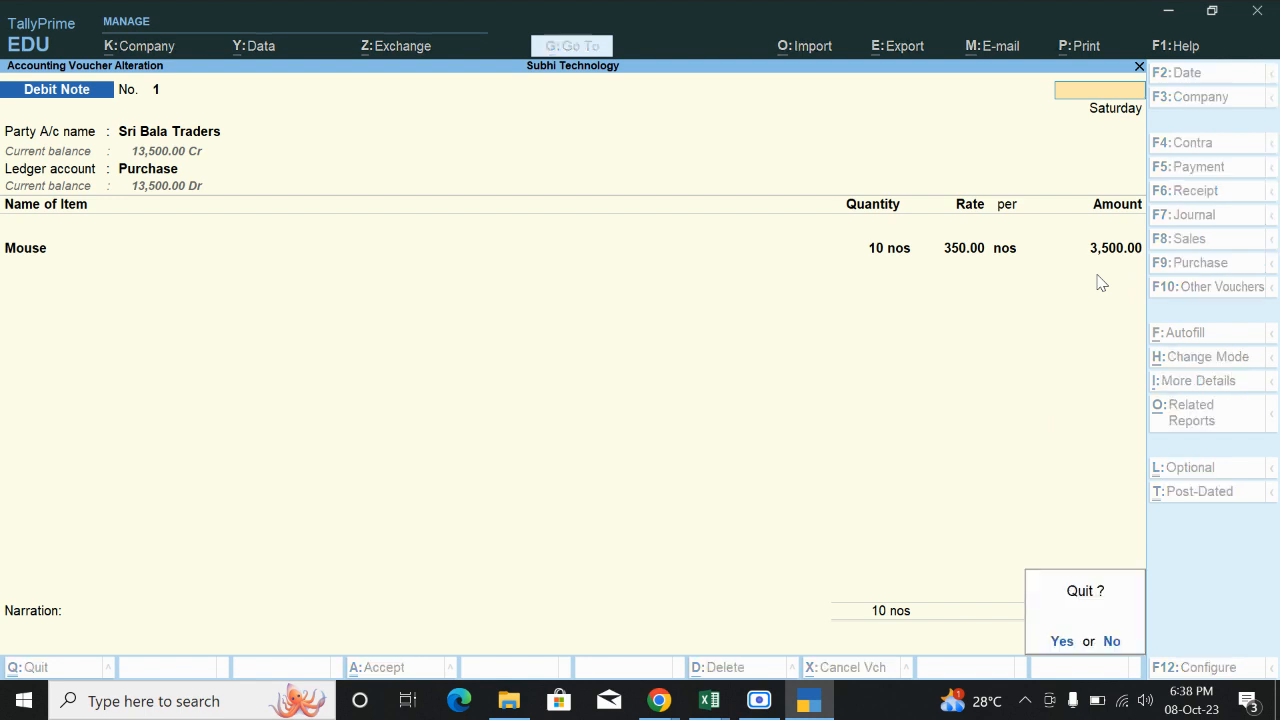
key("y")
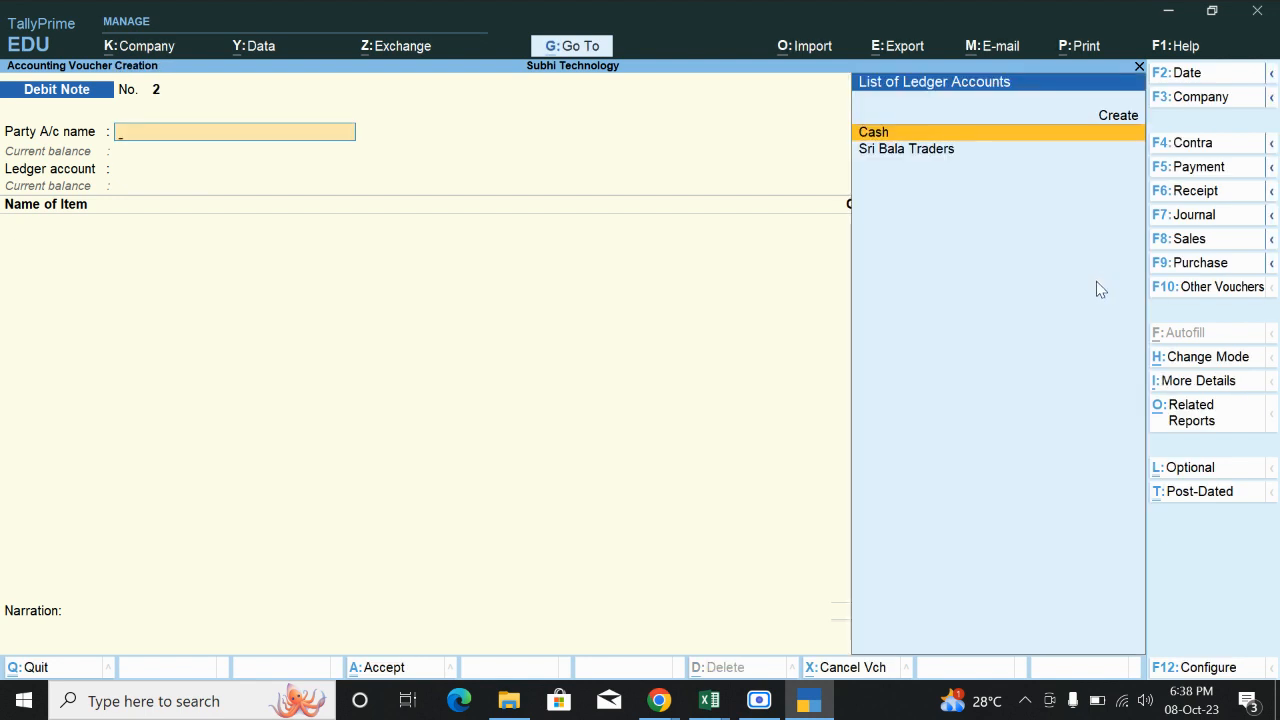
left_click(1200, 167)
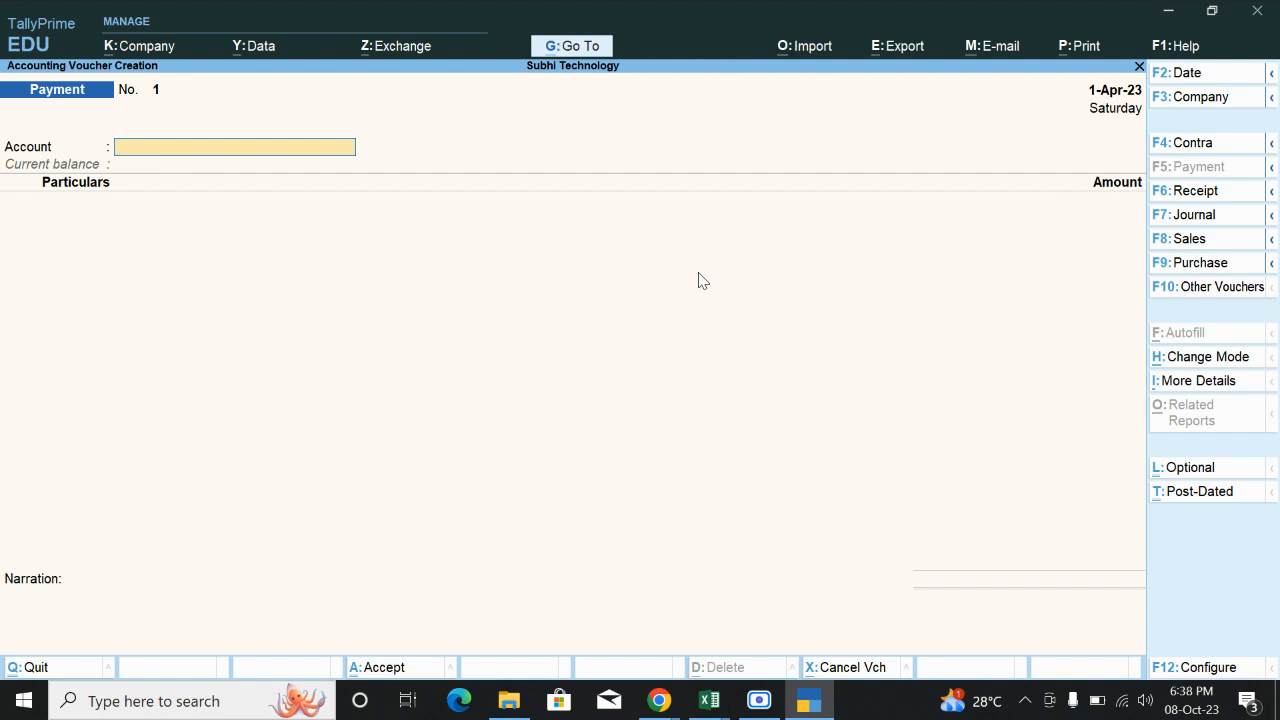
Create the Sbi Bank ledger under Bank Accounts, skipping bank and mailing details.
key("alt+c")
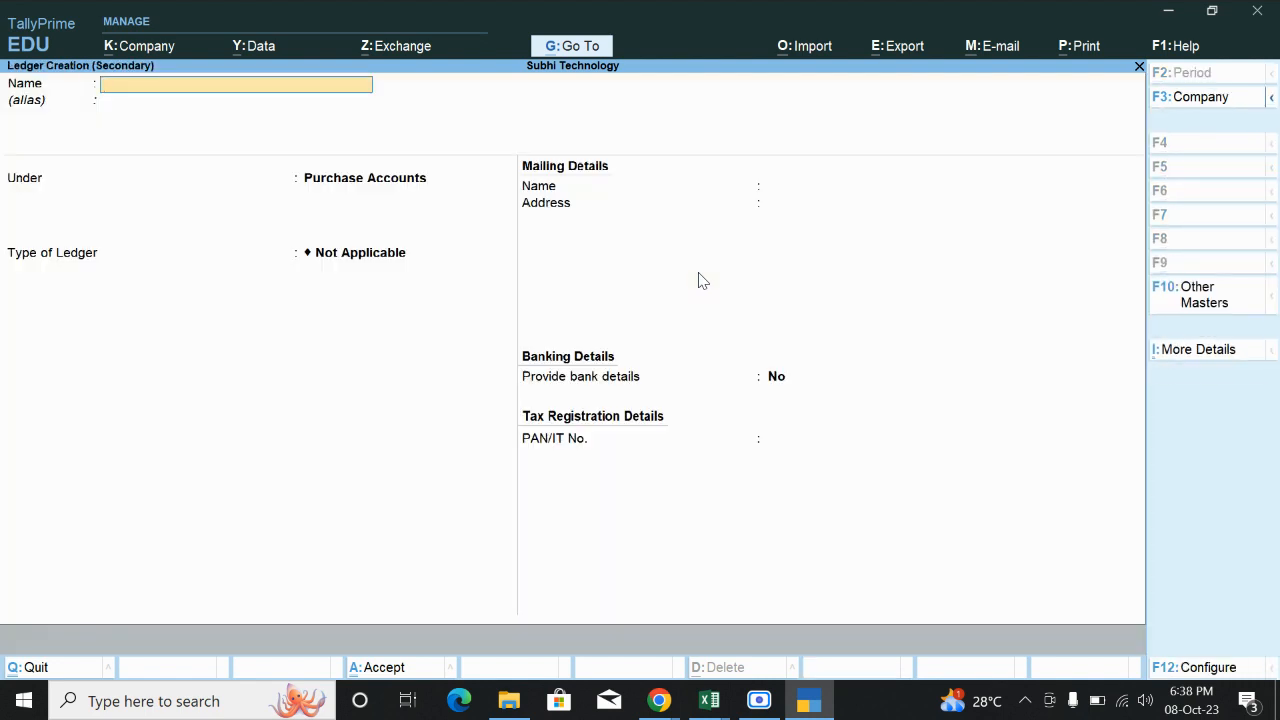
type("Sbi Bank")
key("Return")
key("Return")
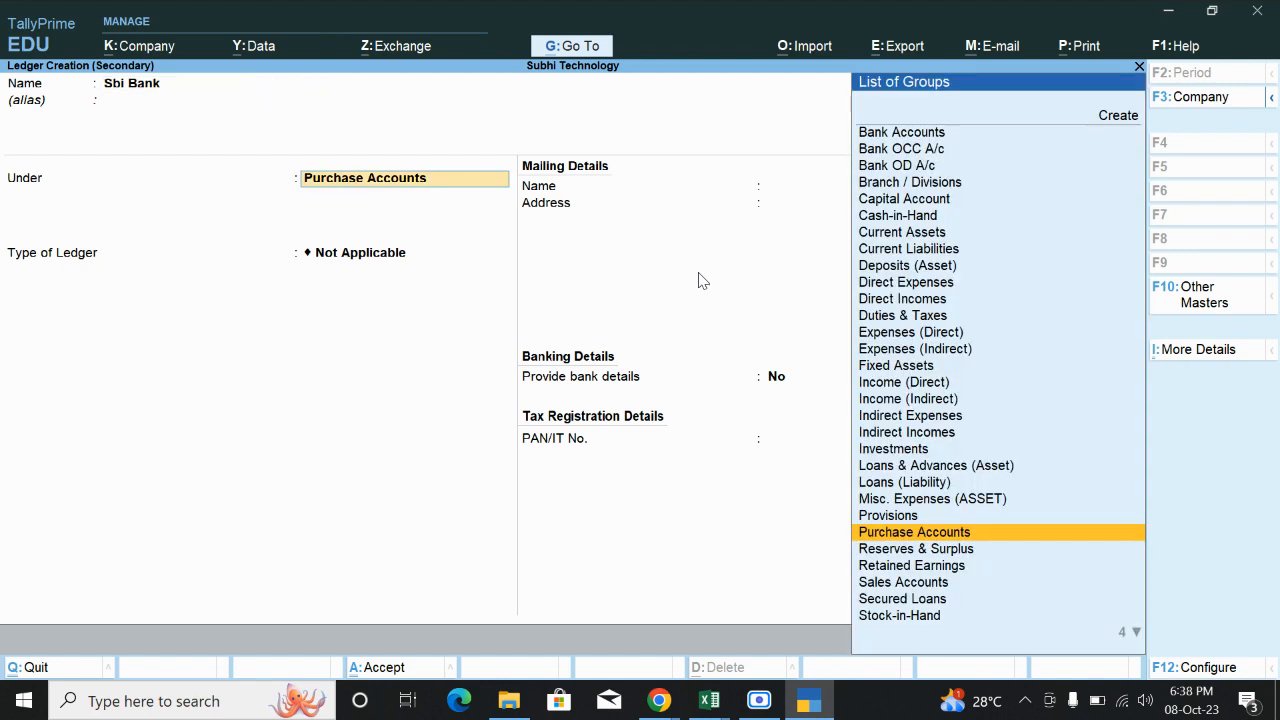
type("Ban")
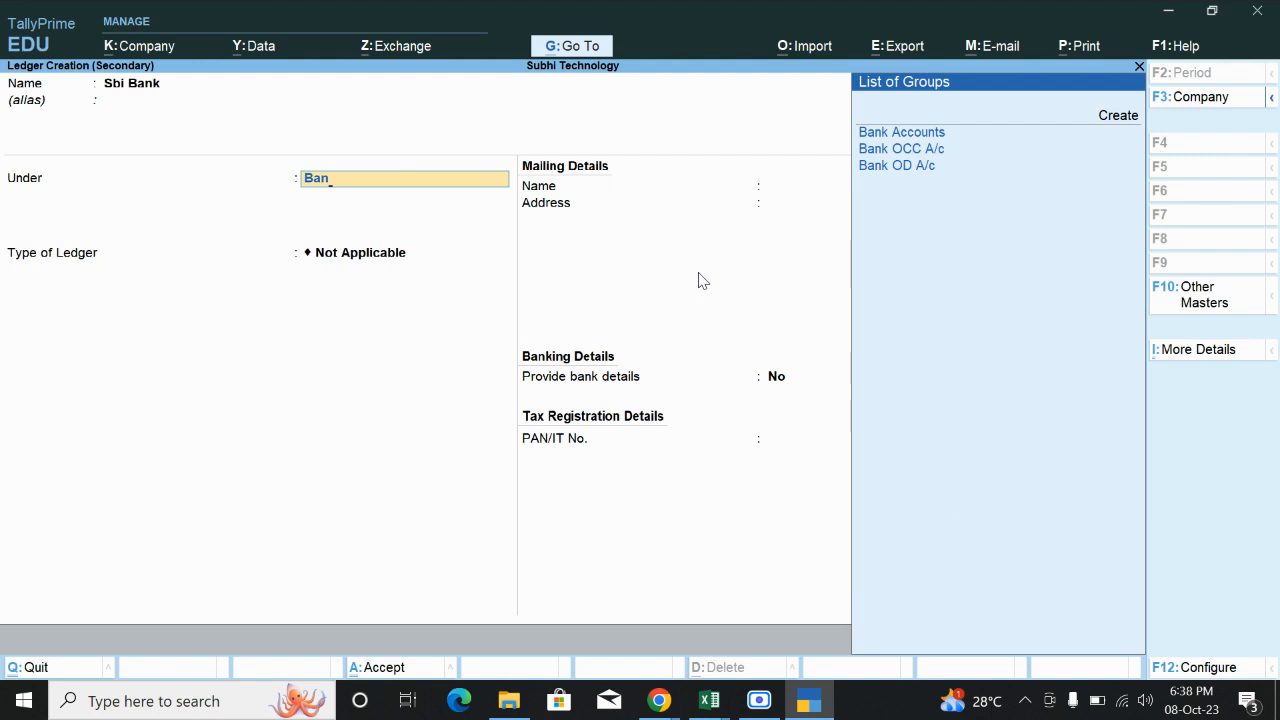
key("Return")
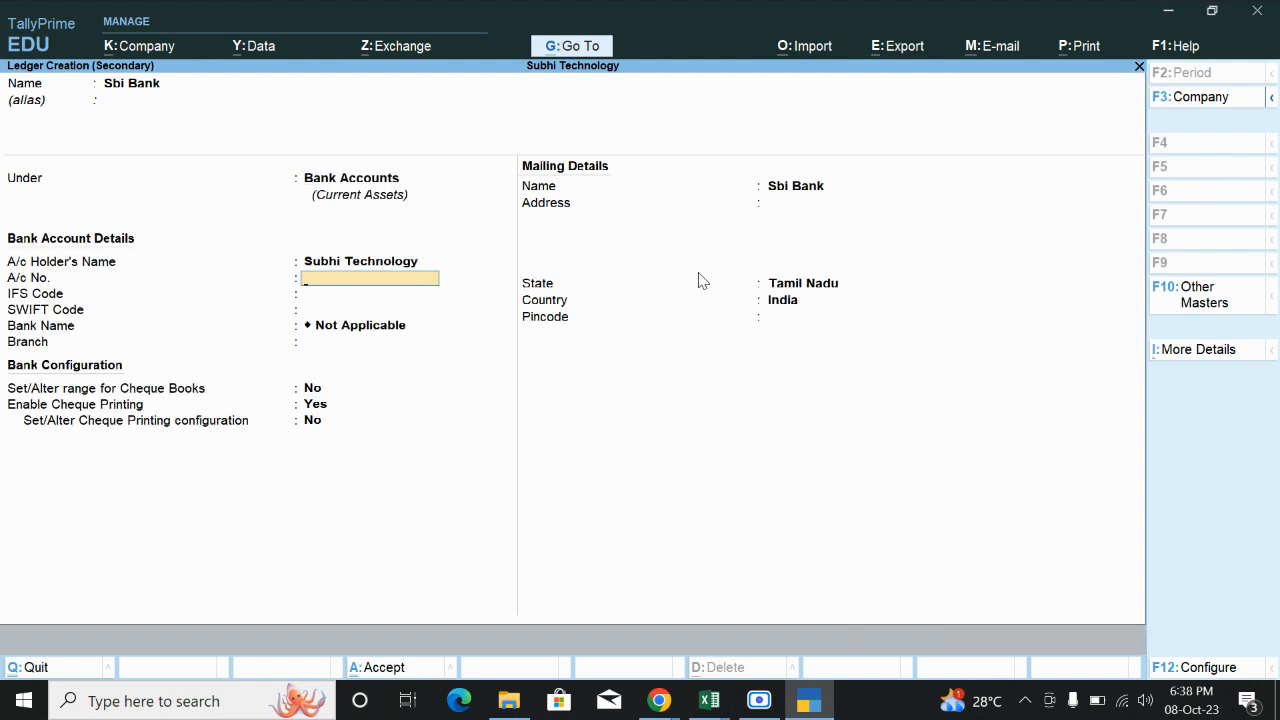
key("Return")
key("Return")
key("Return")
key("Return")
key("Return")
key("Return")
key("Return")
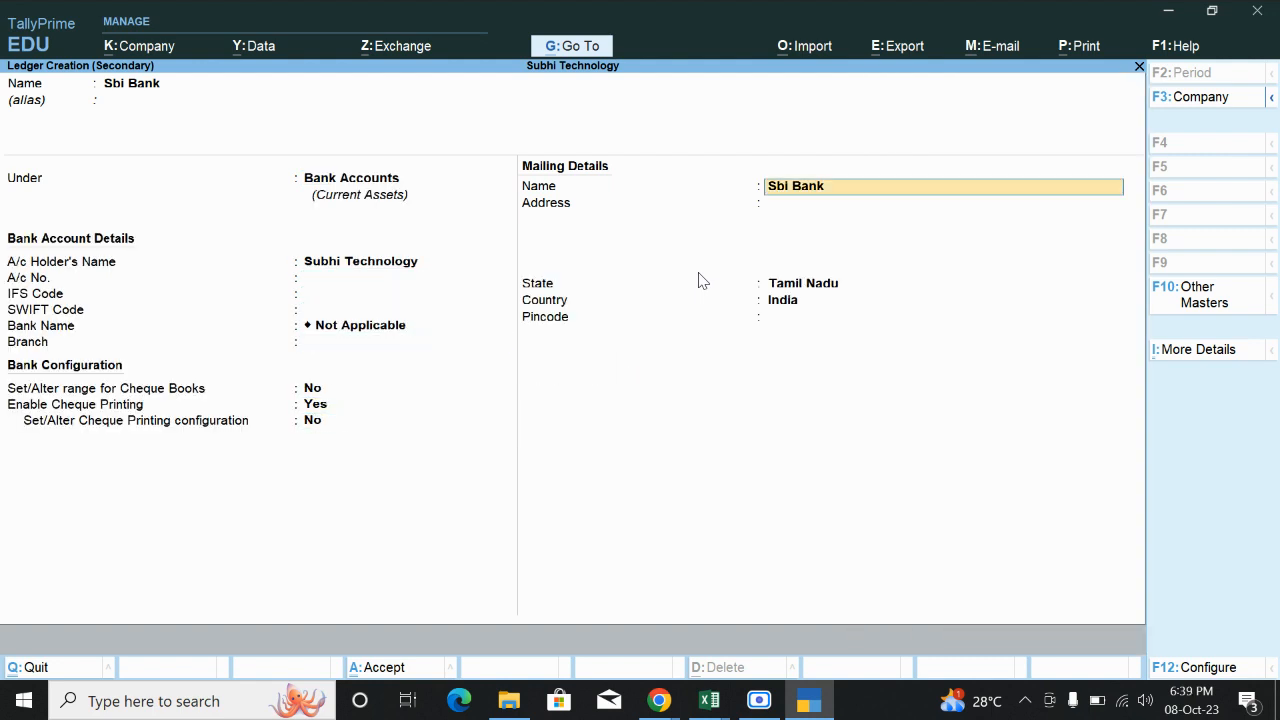
key("Return")
key("Return")
key("Return")
key("Return")
key("Return")
key("Return")
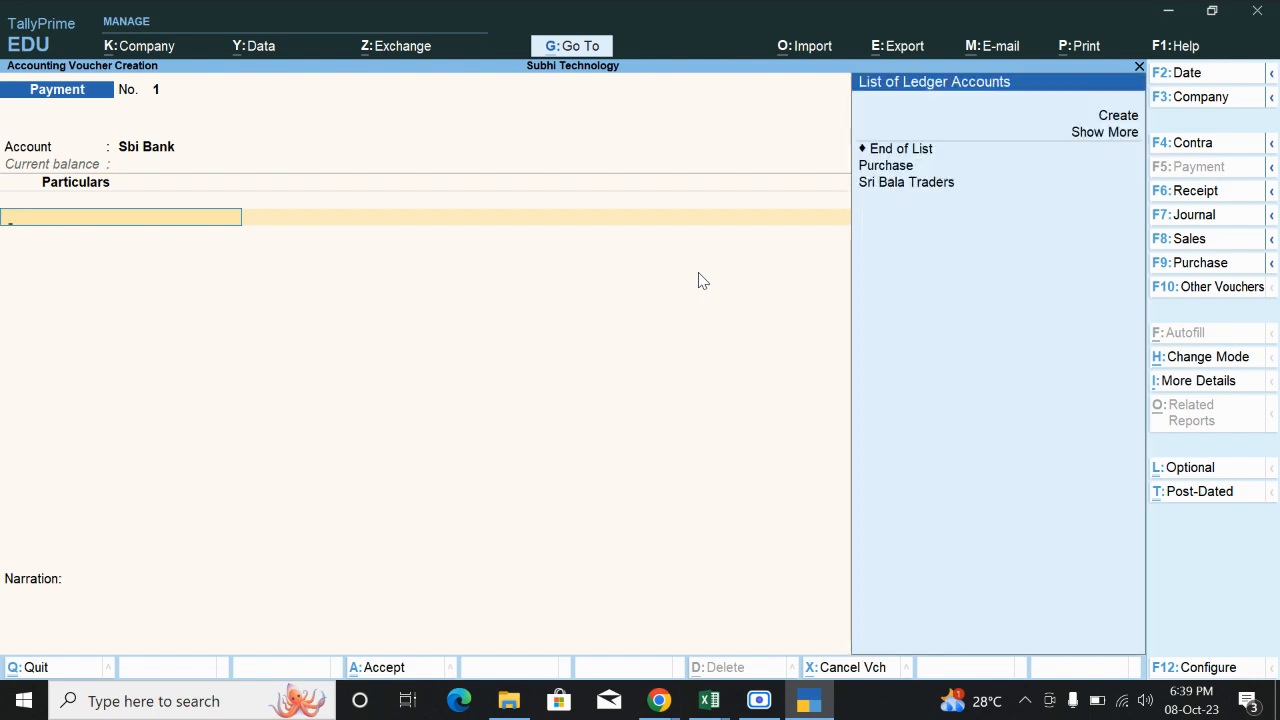
Pay Sri Bala Traders 13,500 against pending bill In1 and save Payment No. 1.
key("Down")
key("Down")
key("Down")
key("Down")
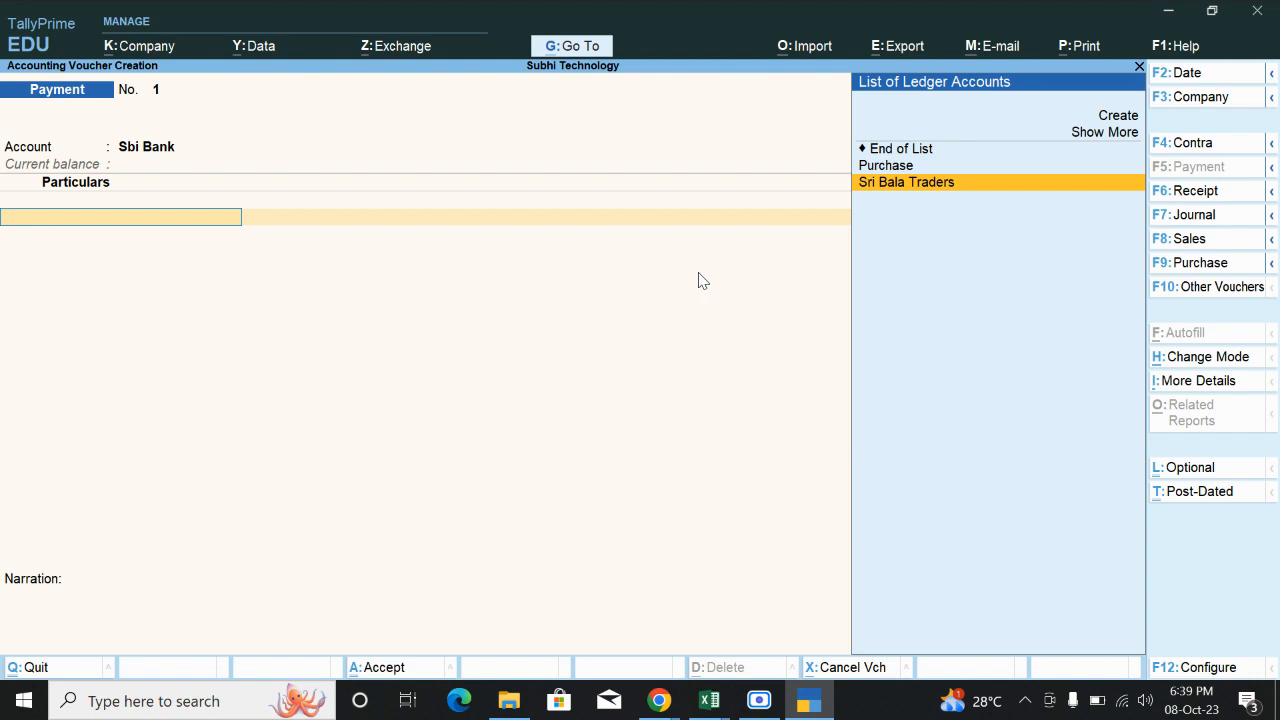
key("Return")
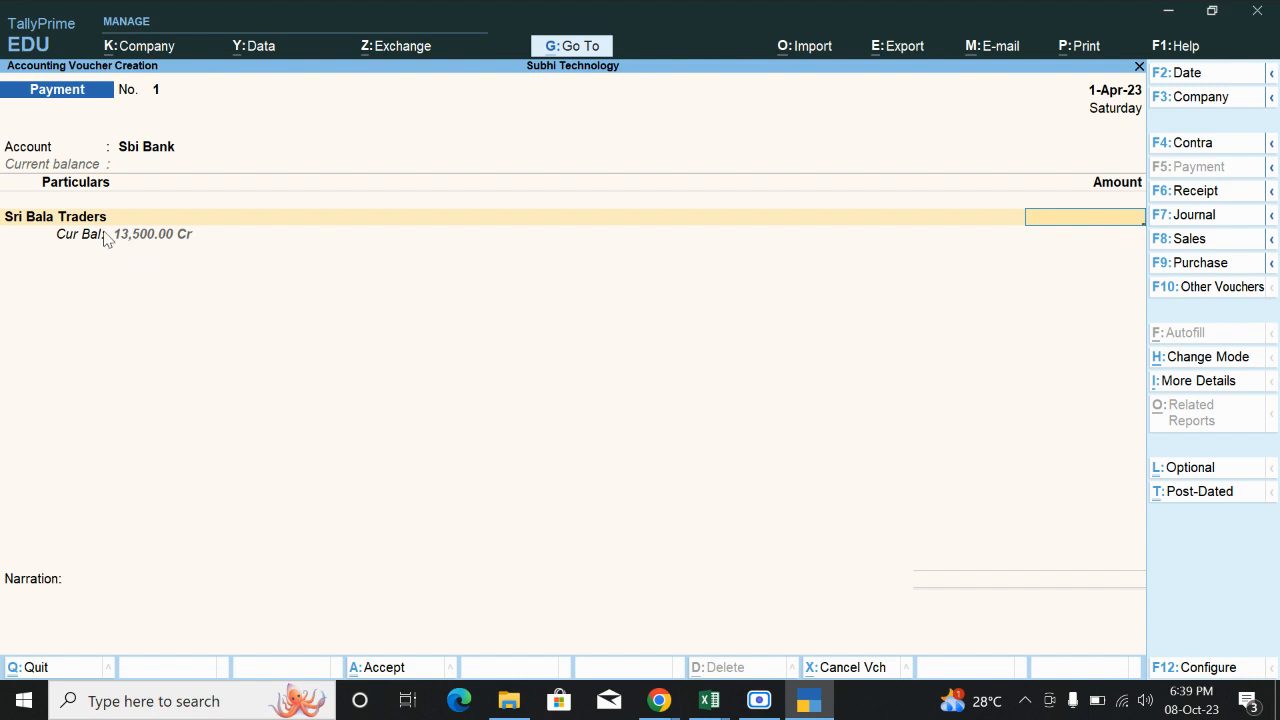
type("35000")
key("BackSpace")
key("Return")
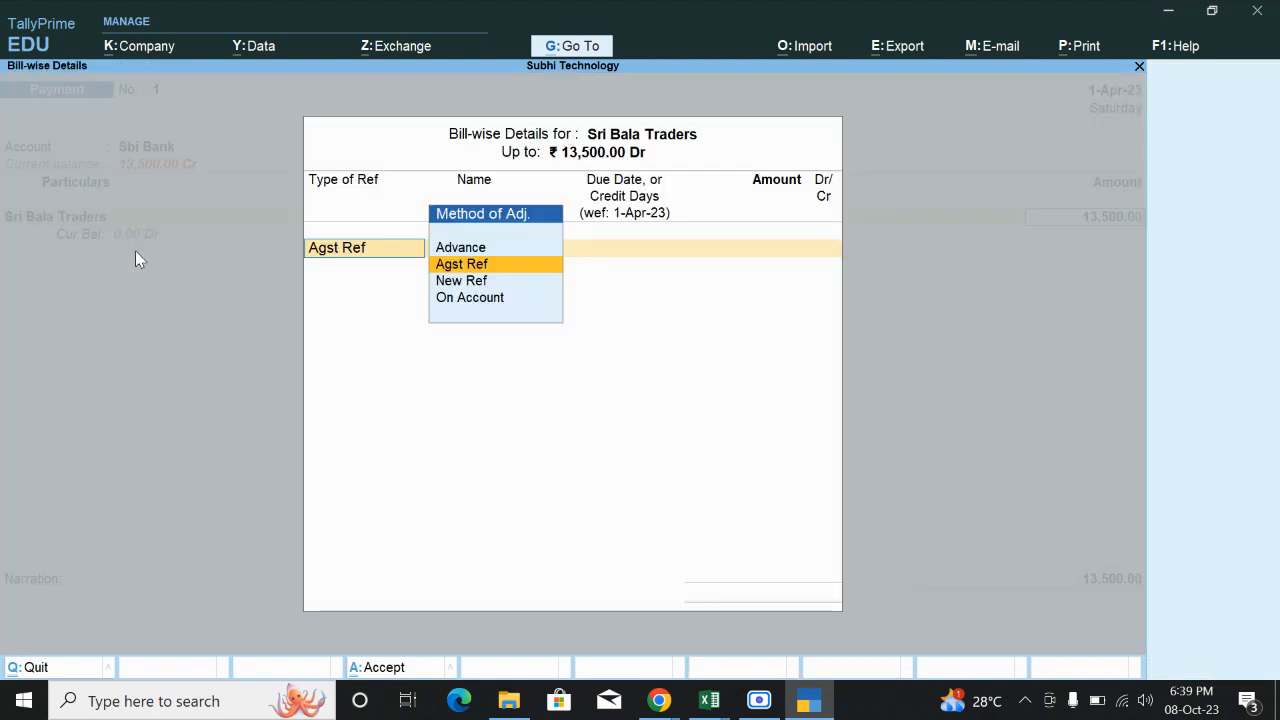
key("Return")
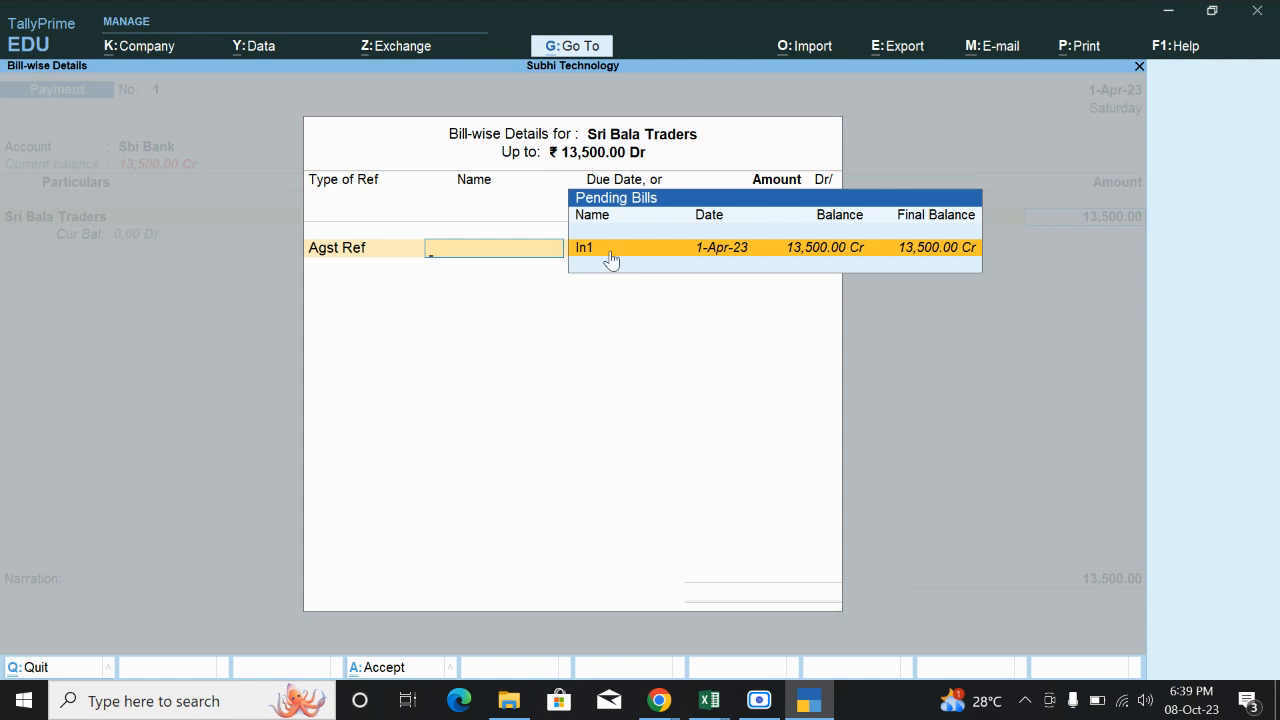
left_click(827, 256)
key("Return")
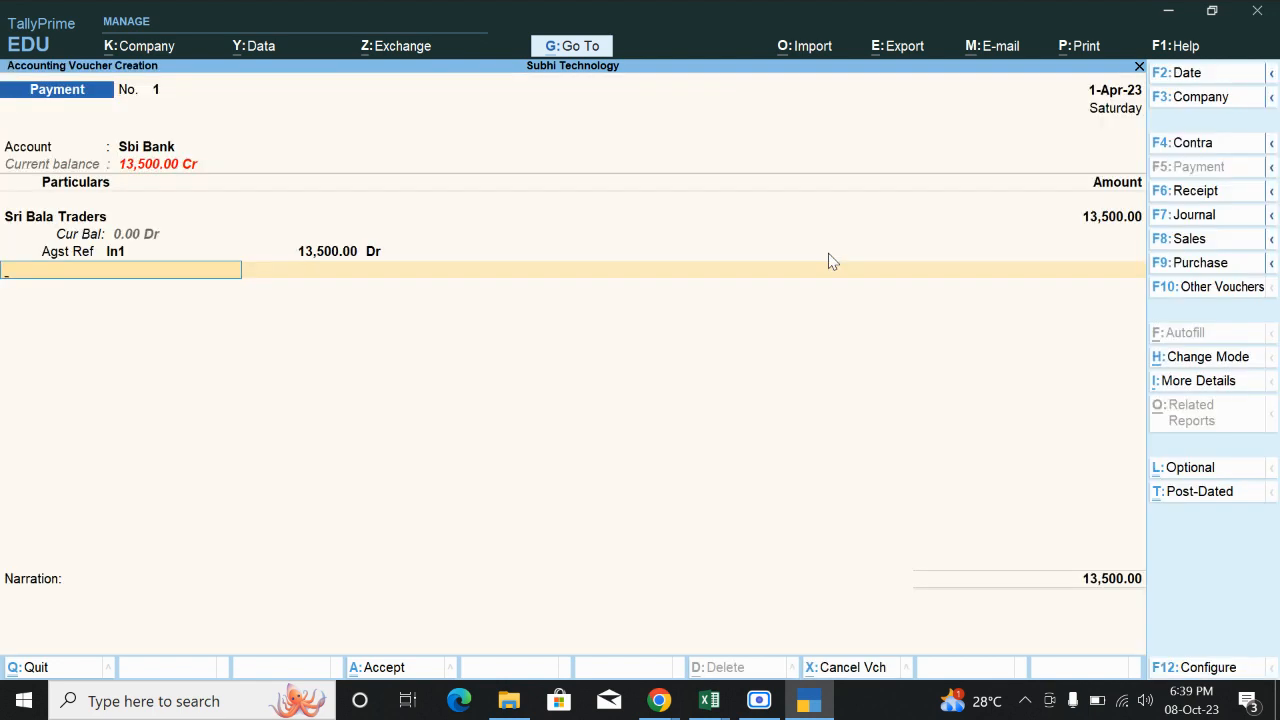
key("Return")
key("Return")
key("Return")
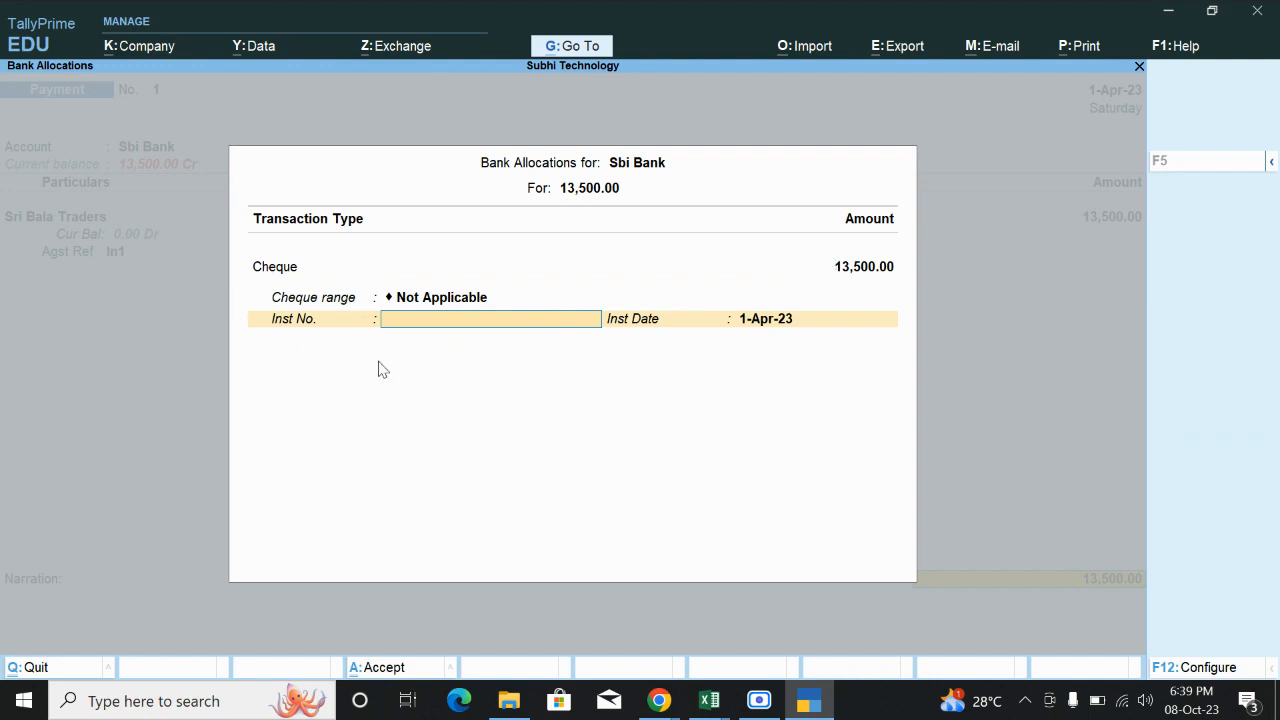
key("Return")
key("Return")
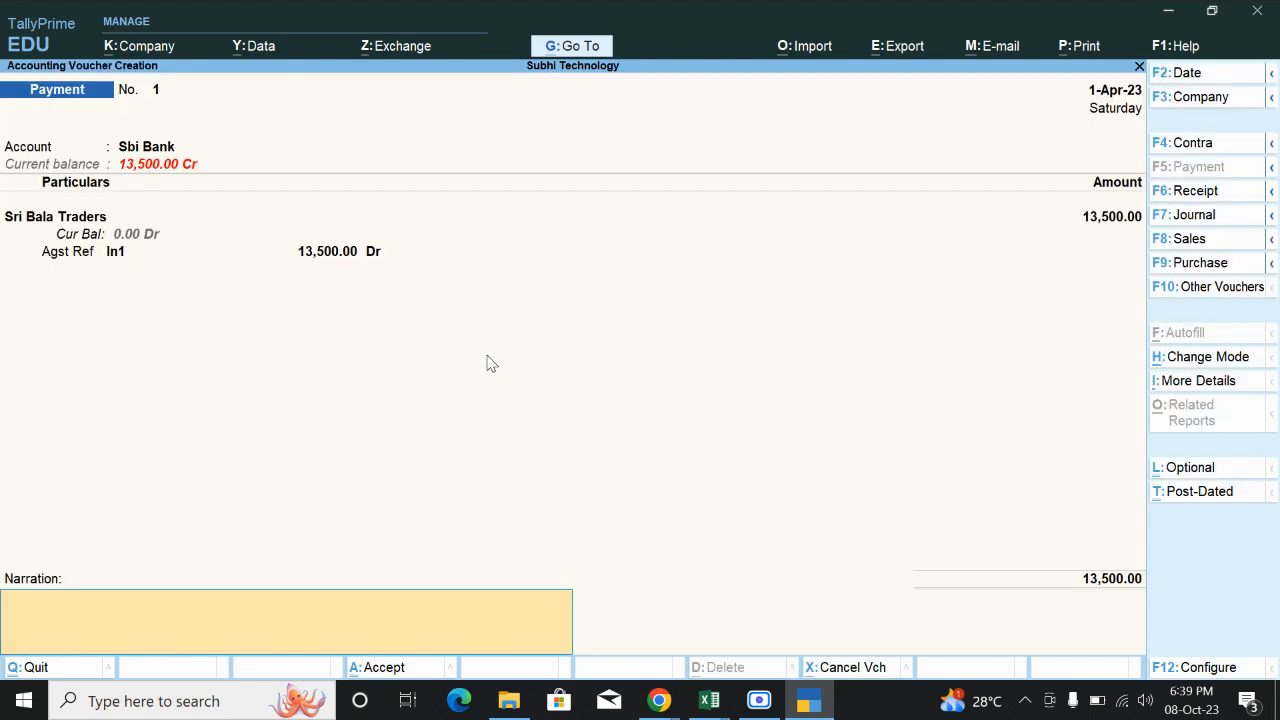
key("Return")
key("Return")
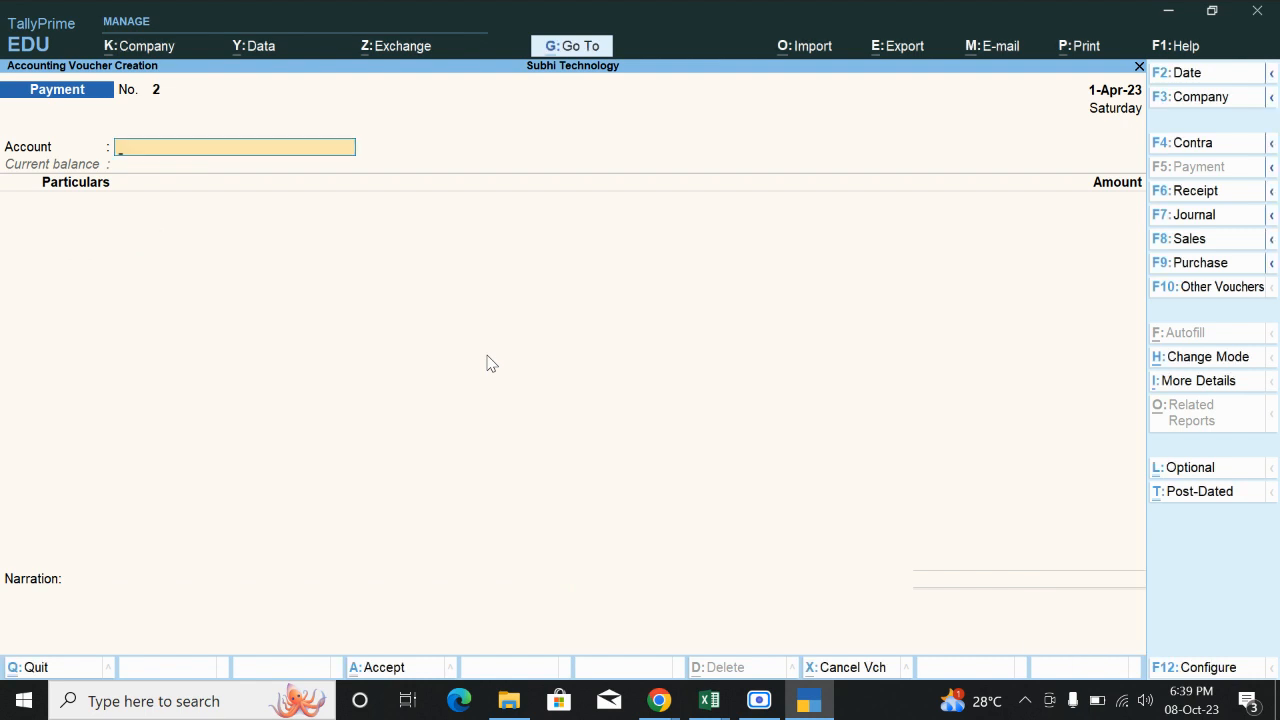
key("Escape")
key("y")
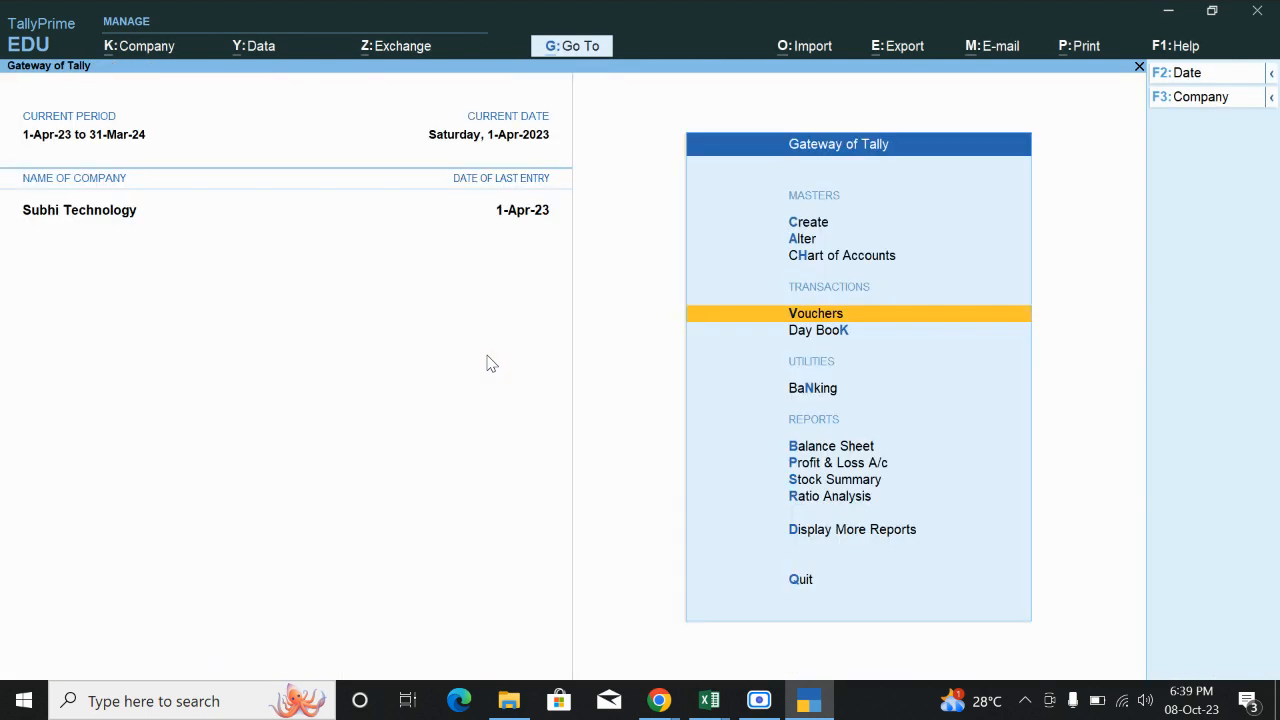
key("Down")
key("Down")
key("Down")
key("Down")
key("Down")
key("Down")
key("Down")
key("Down")
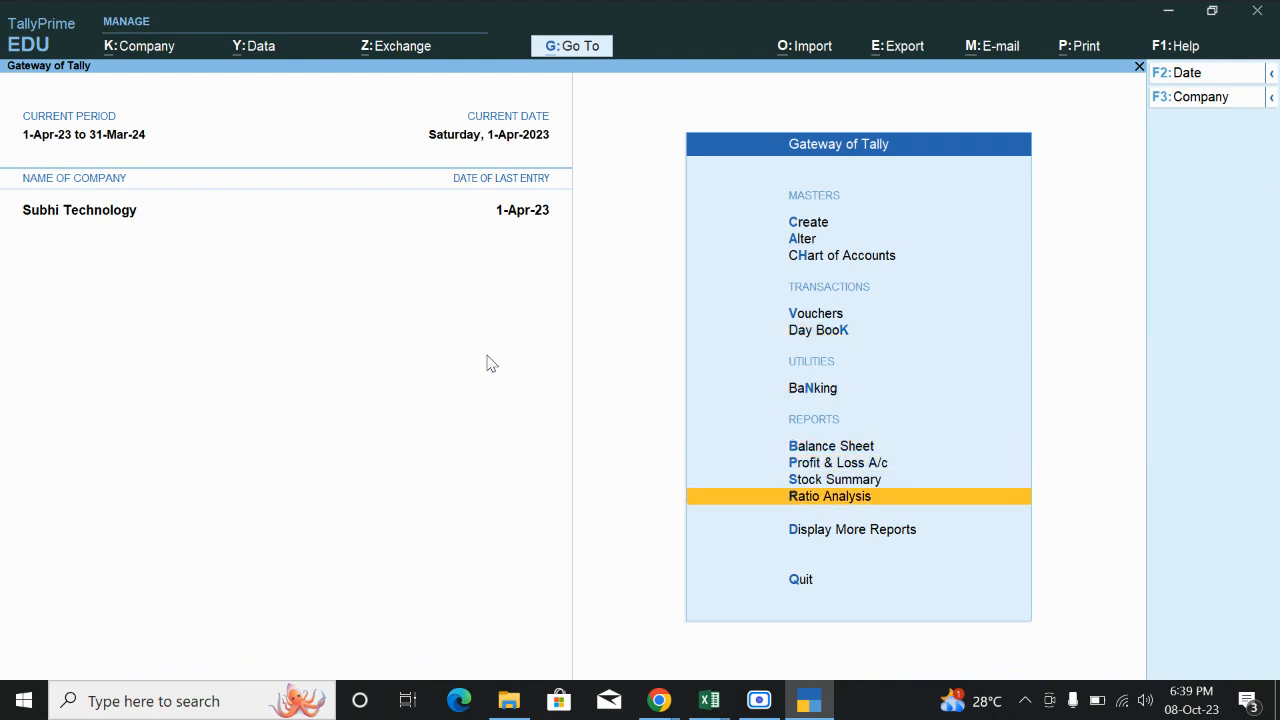
key("Up")
key("Return")
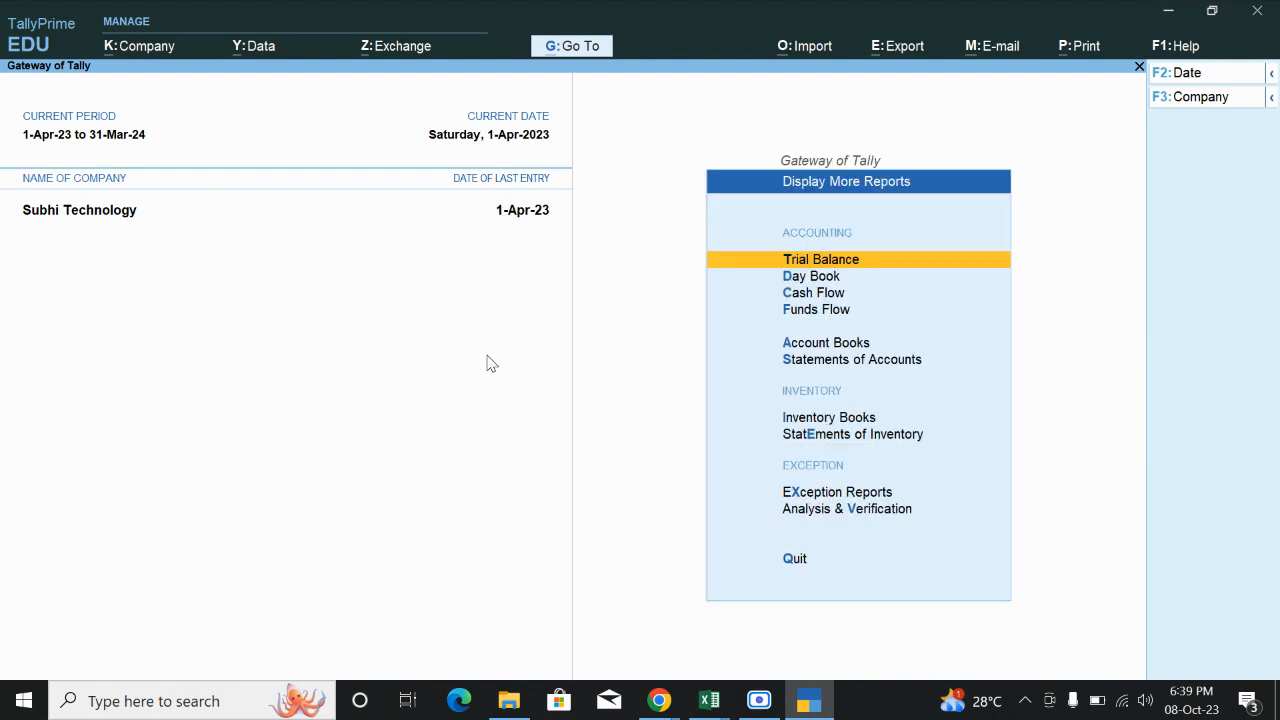
key("Up")
key("Up")
key("Down")
key("Down")
key("Down")
key("Down")
key("Down")
key("Down")
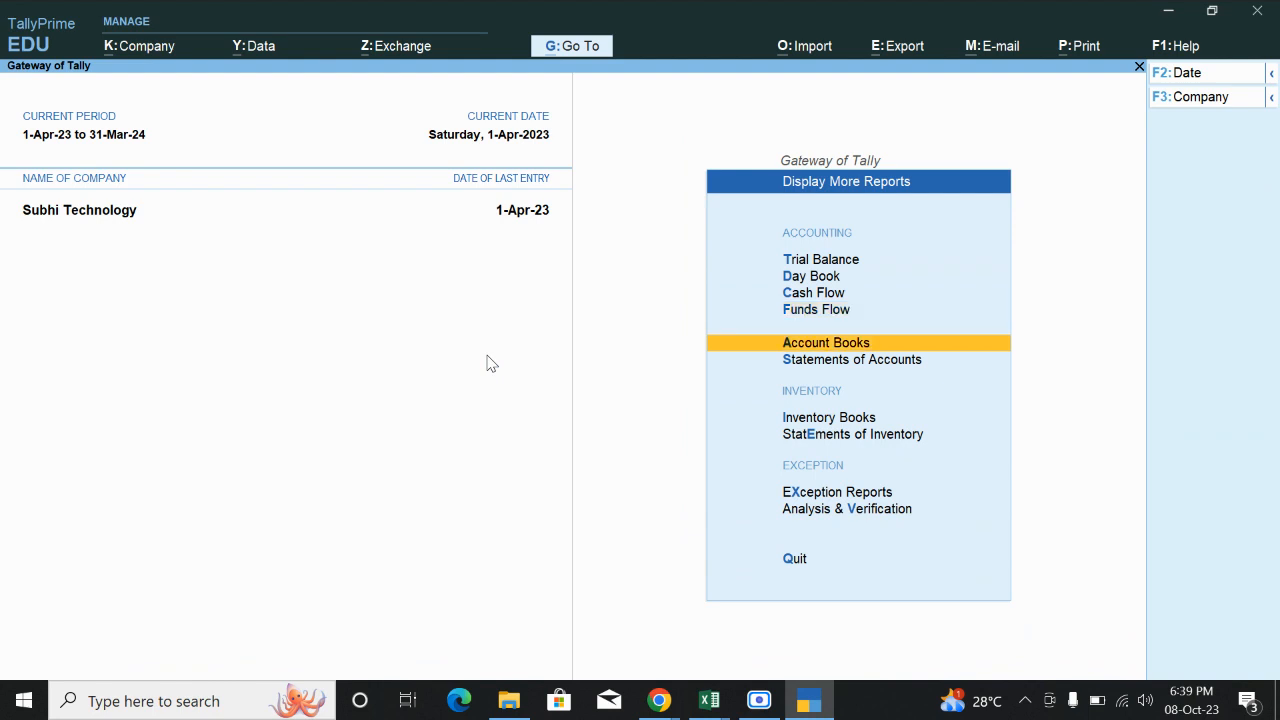
key("Return")
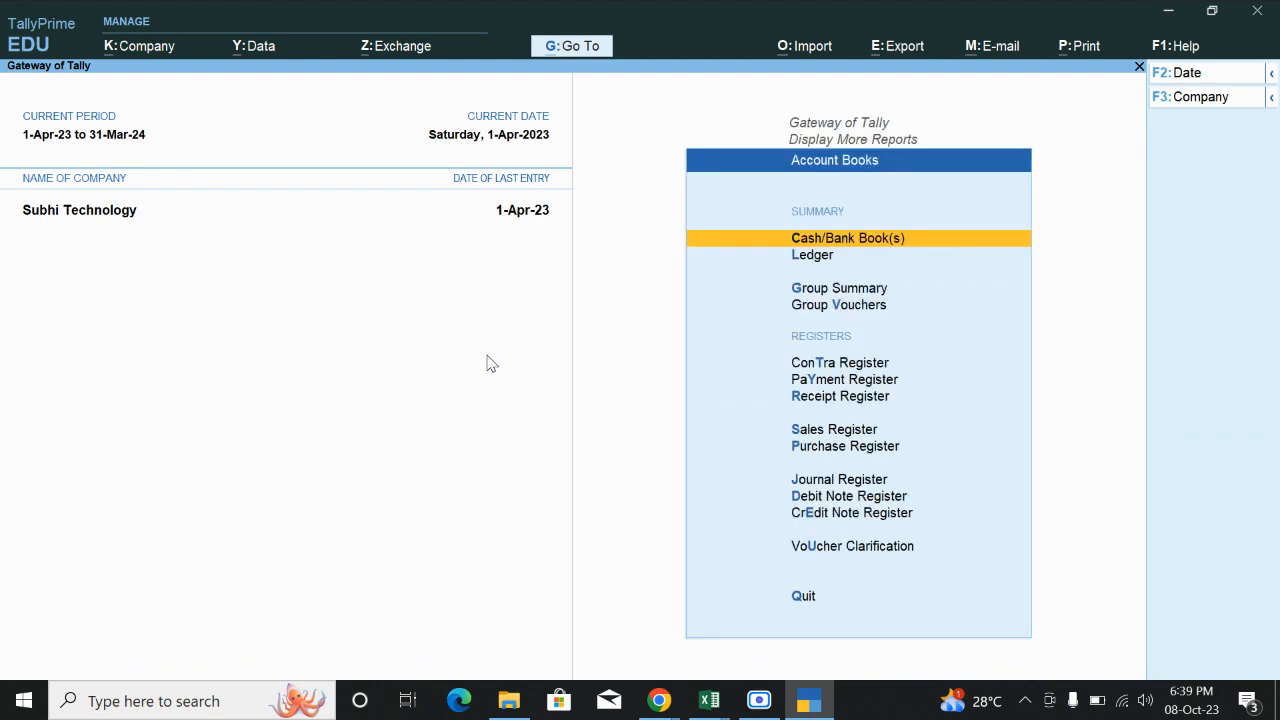
key("Down")
key("Return")
key("Down")
key("Down")
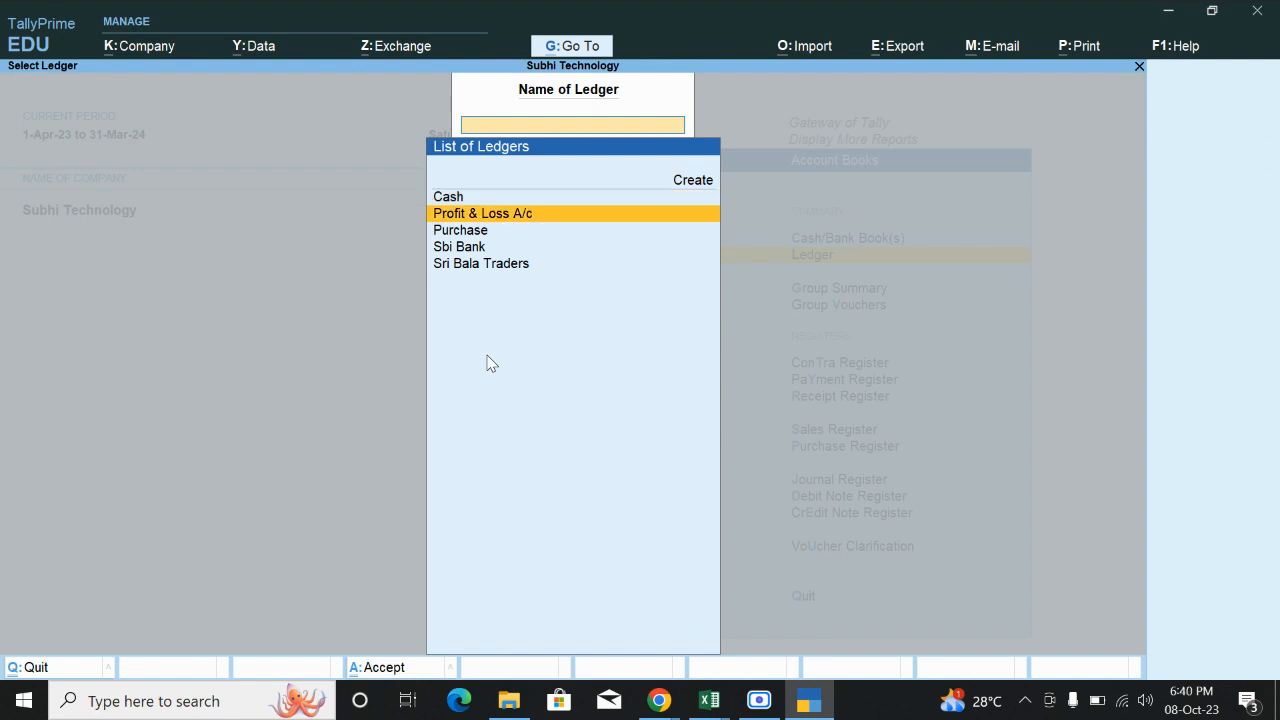
key("Down")
key("Down")
key("Return")
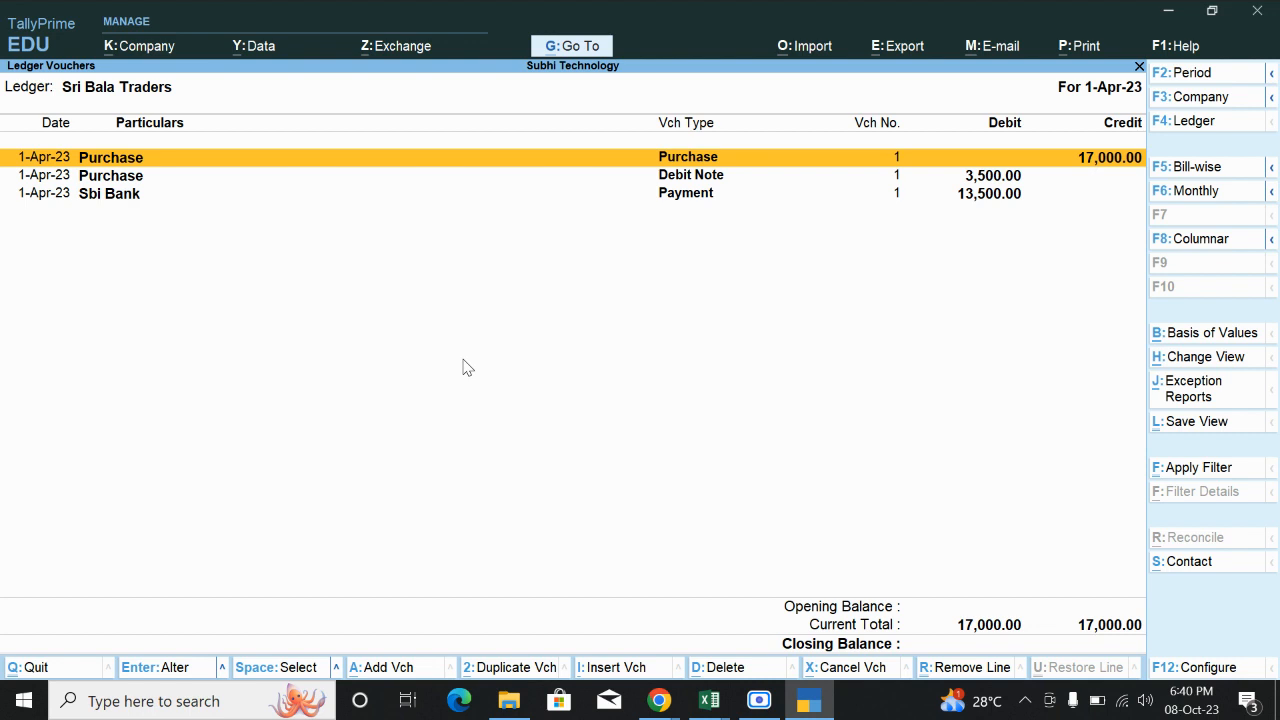
key("Escape")
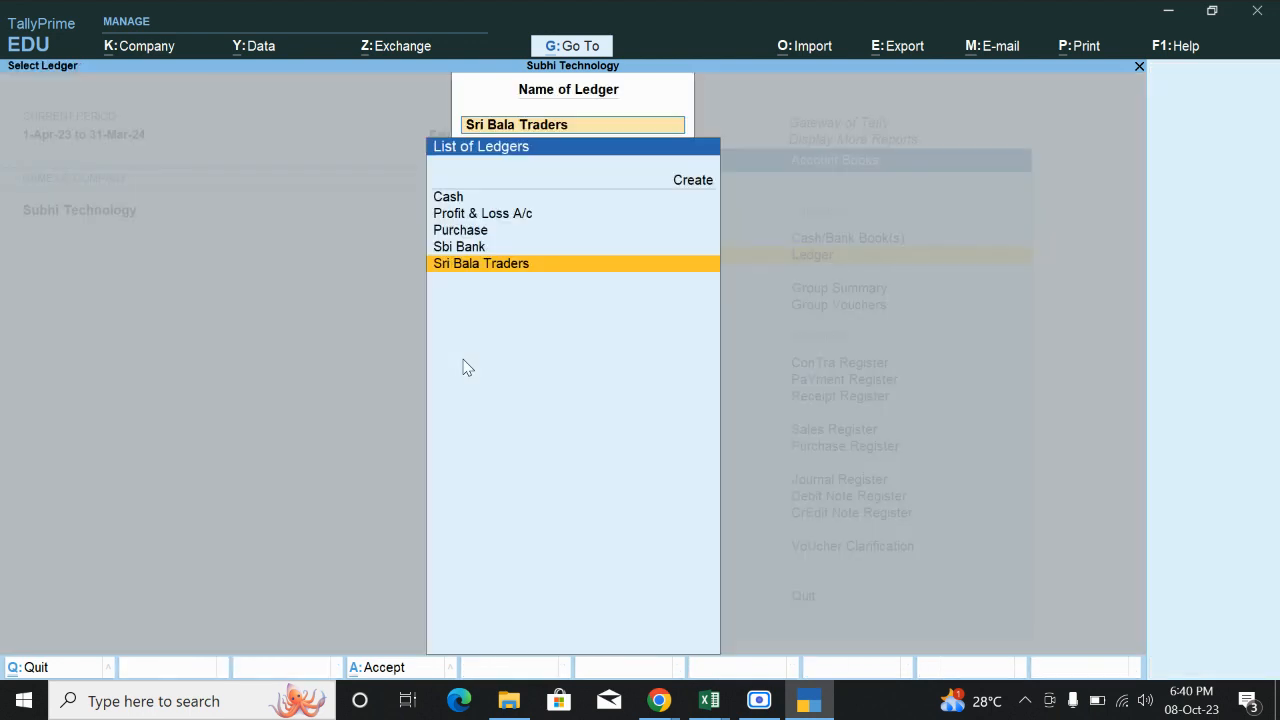
key("Escape")
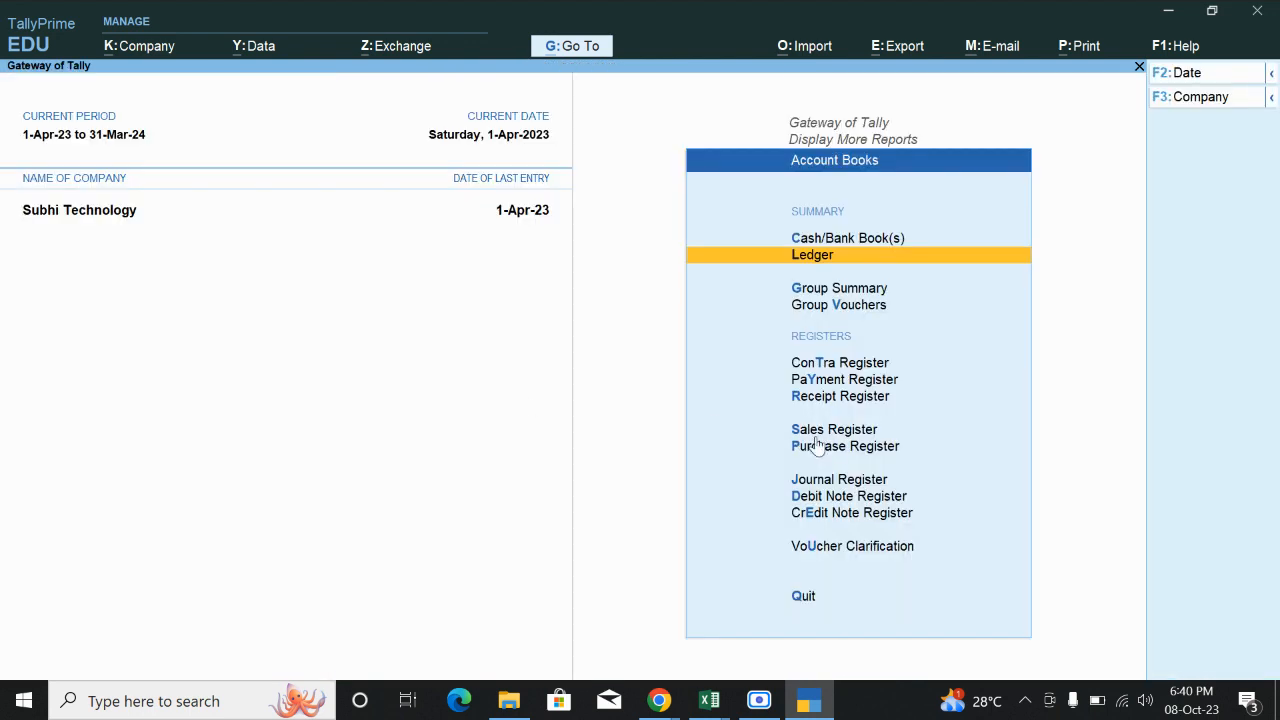
key("Escape")
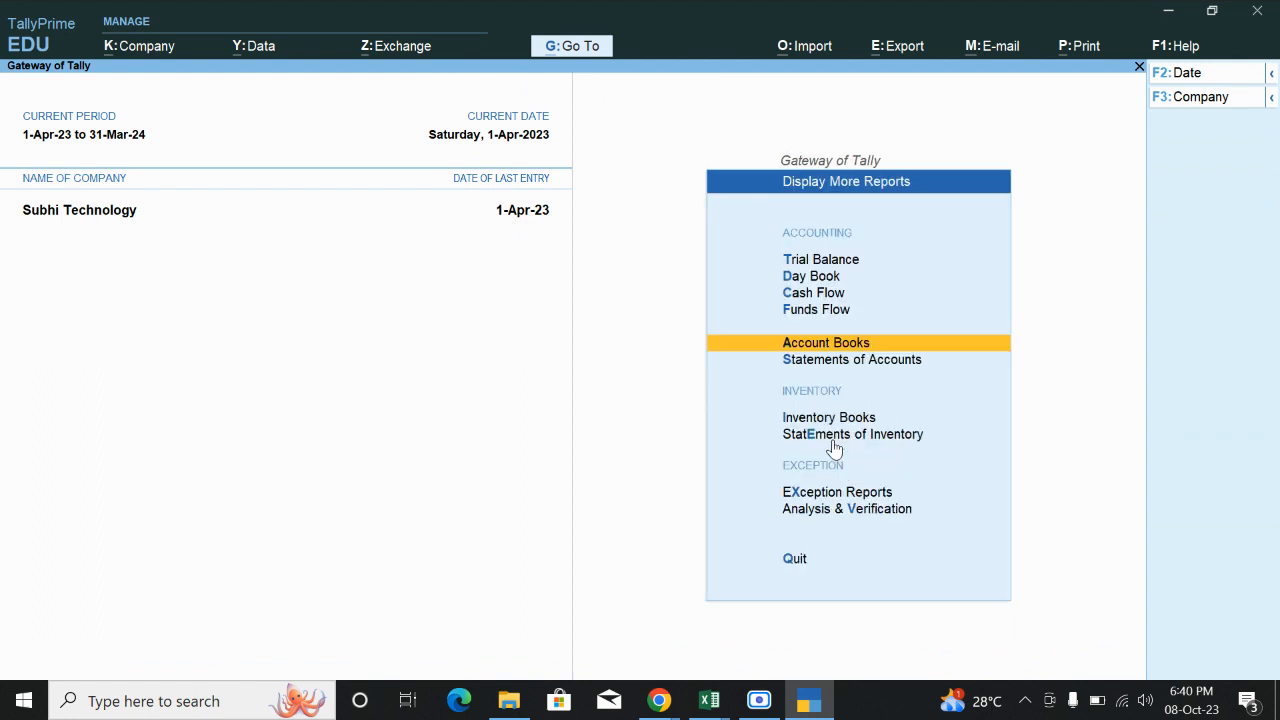
key("Up")
key("Escape")
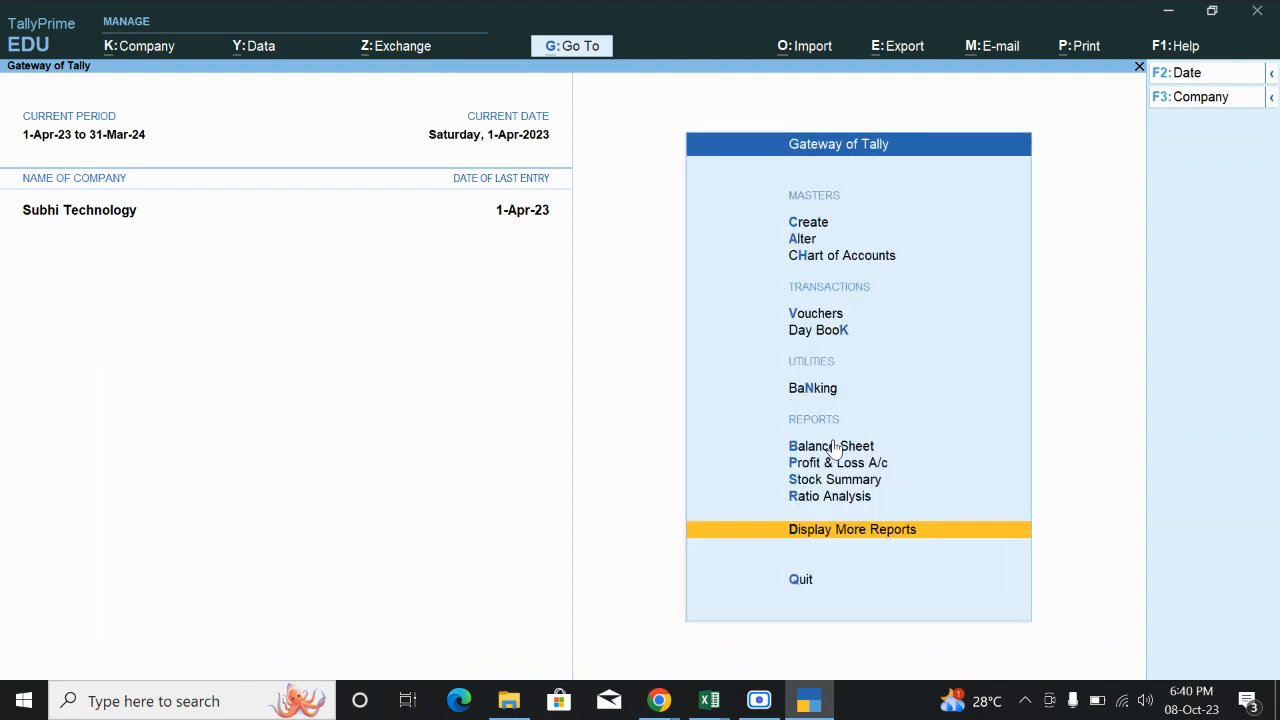
key("Up")
key("Up")
key("Up")
key("Up")
key("Up")
key("Up")
key("Up")
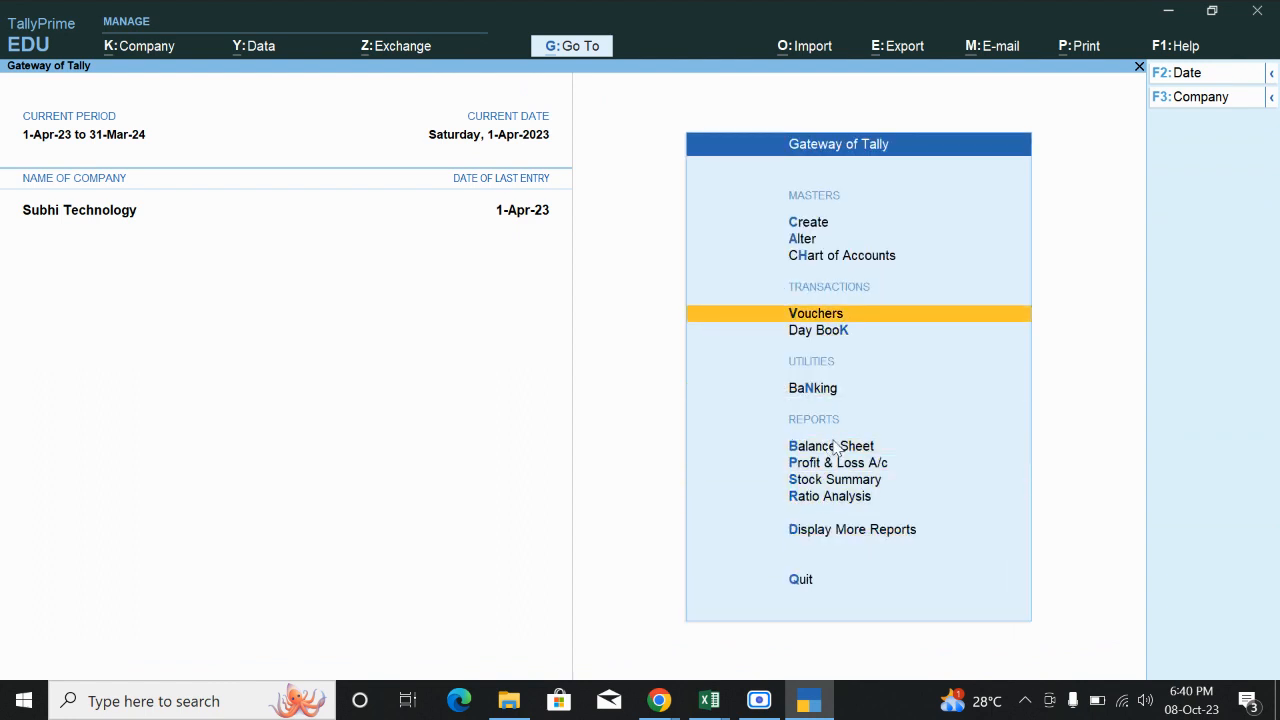
key("Return")
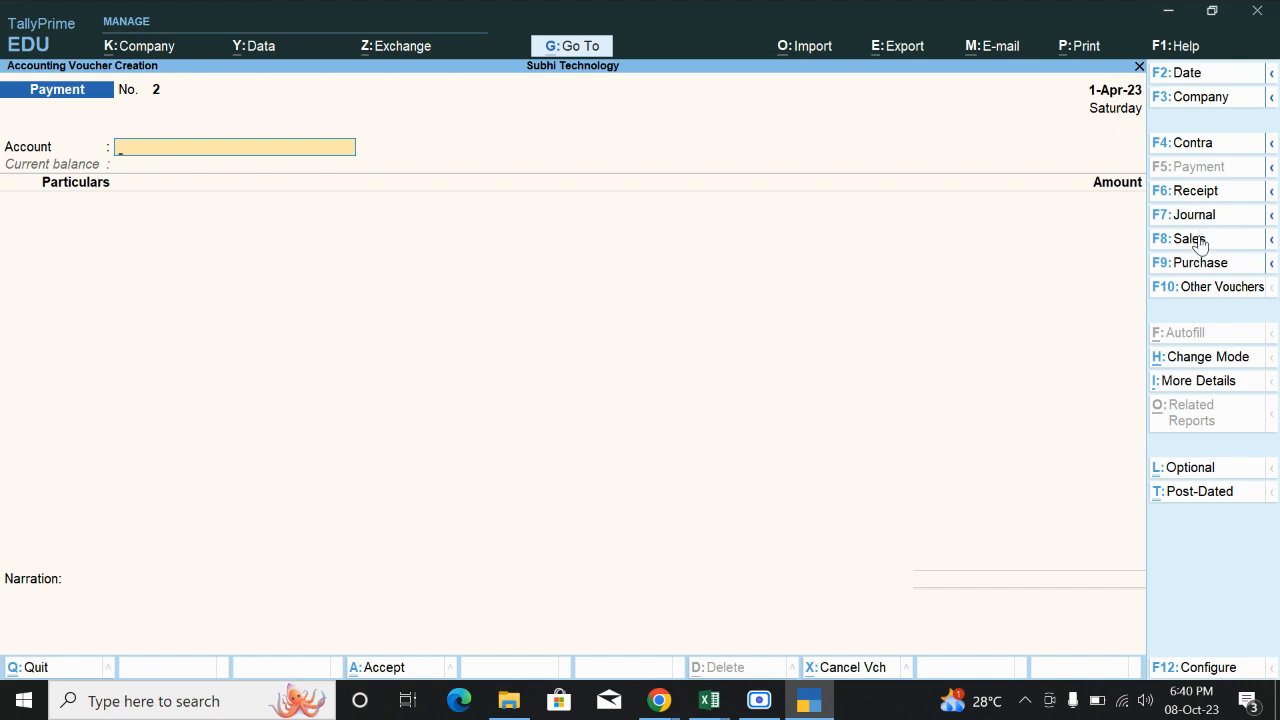
Start a Sales voucher and create ledger Murugan Info under Sundry Debtors.
left_click(1195, 240)
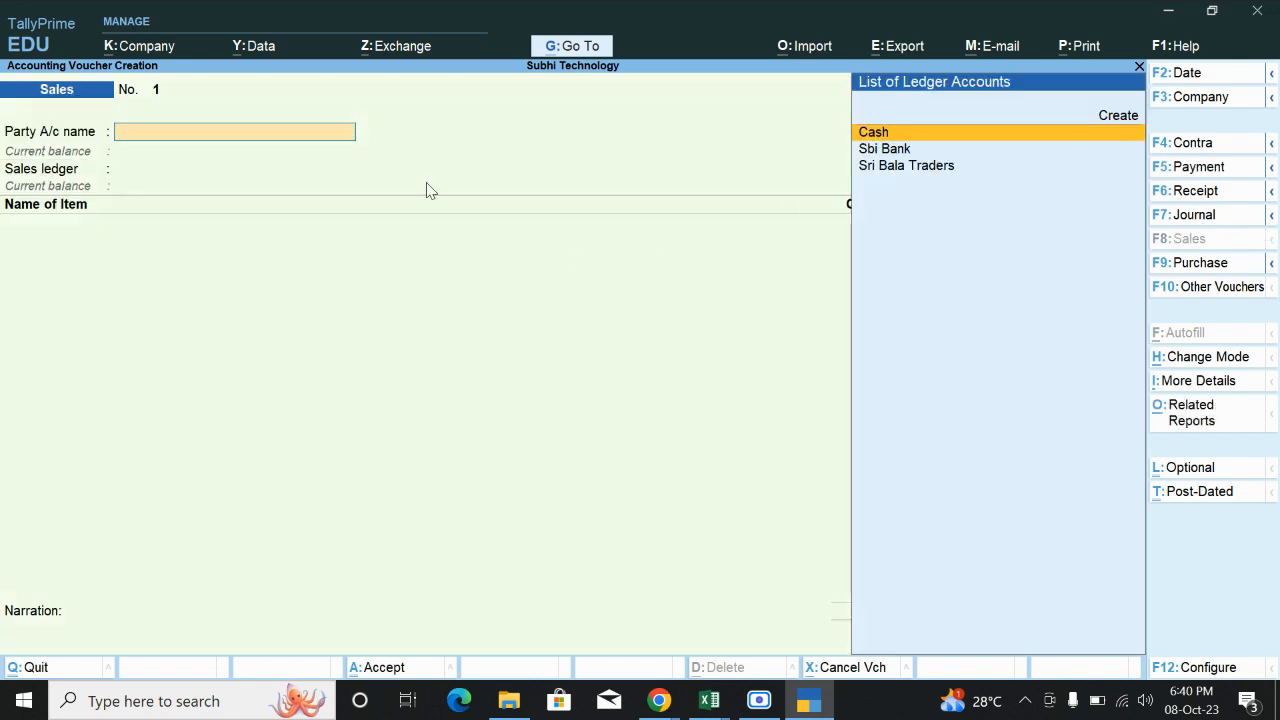
left_click(1110, 118)
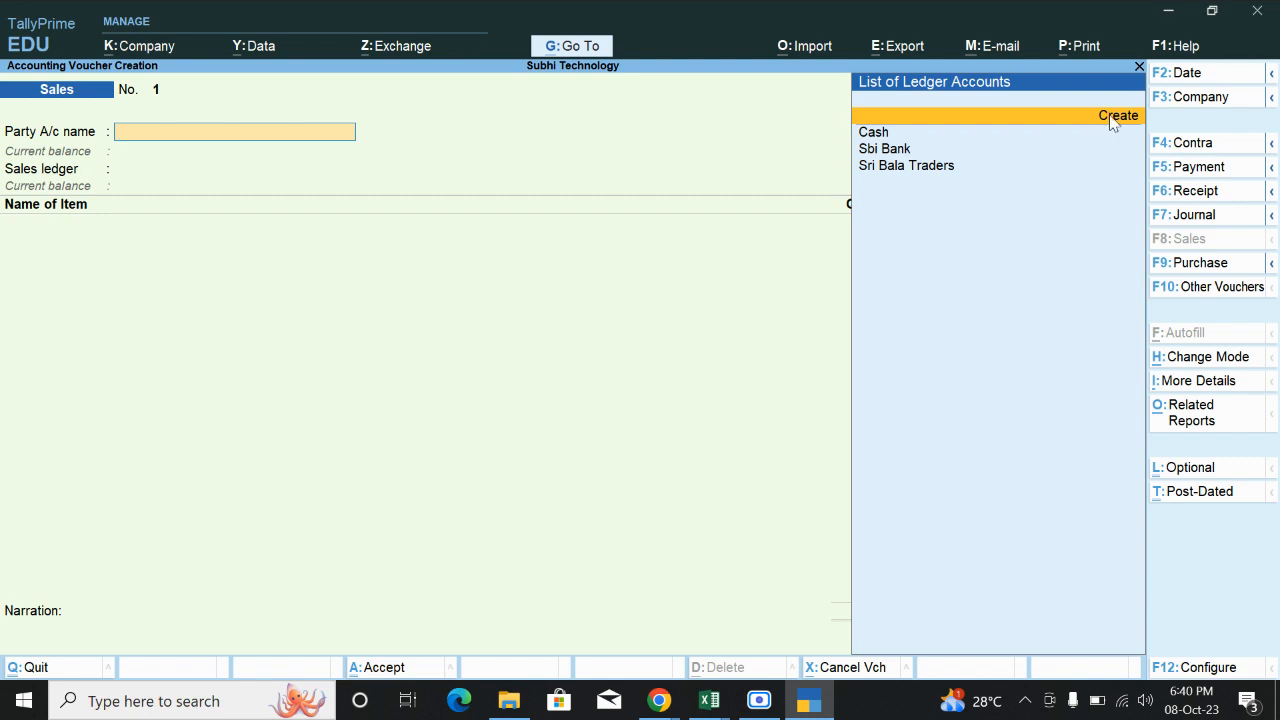
left_click(1111, 118)
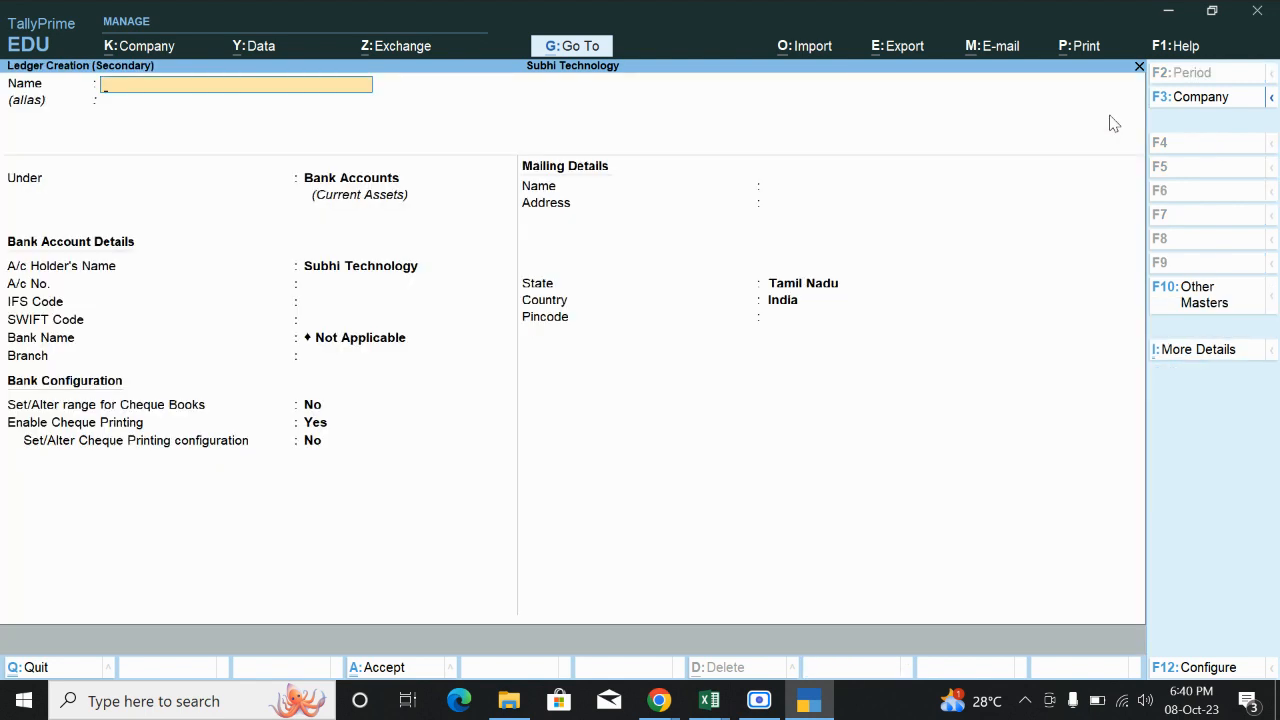
type("Murugan")
type("Info")
key("Return")
key("Return")
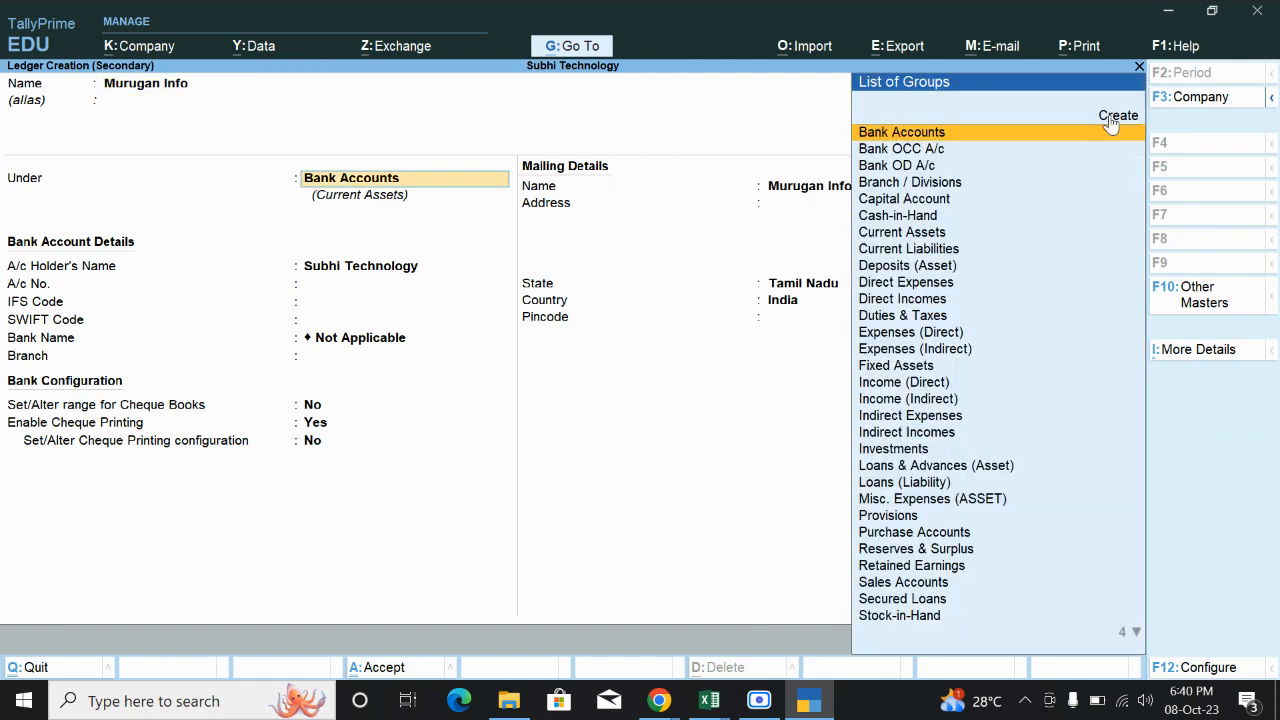
type("Sun")
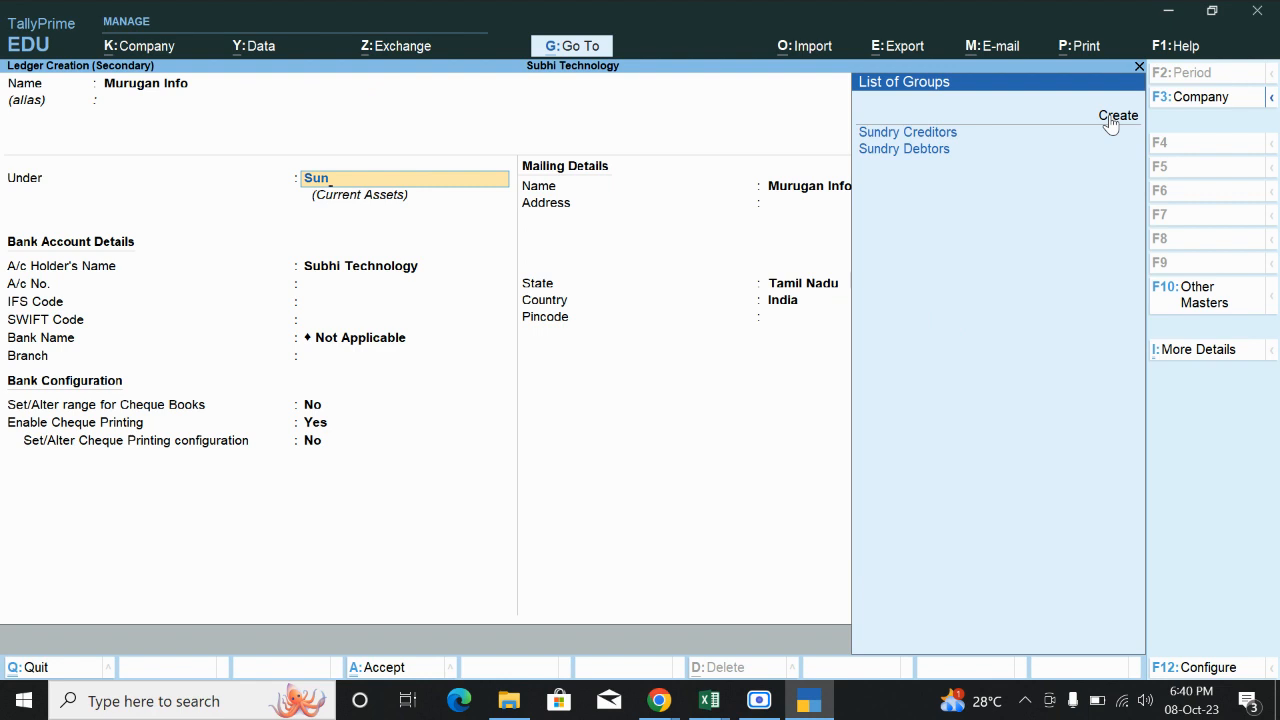
key("Down")
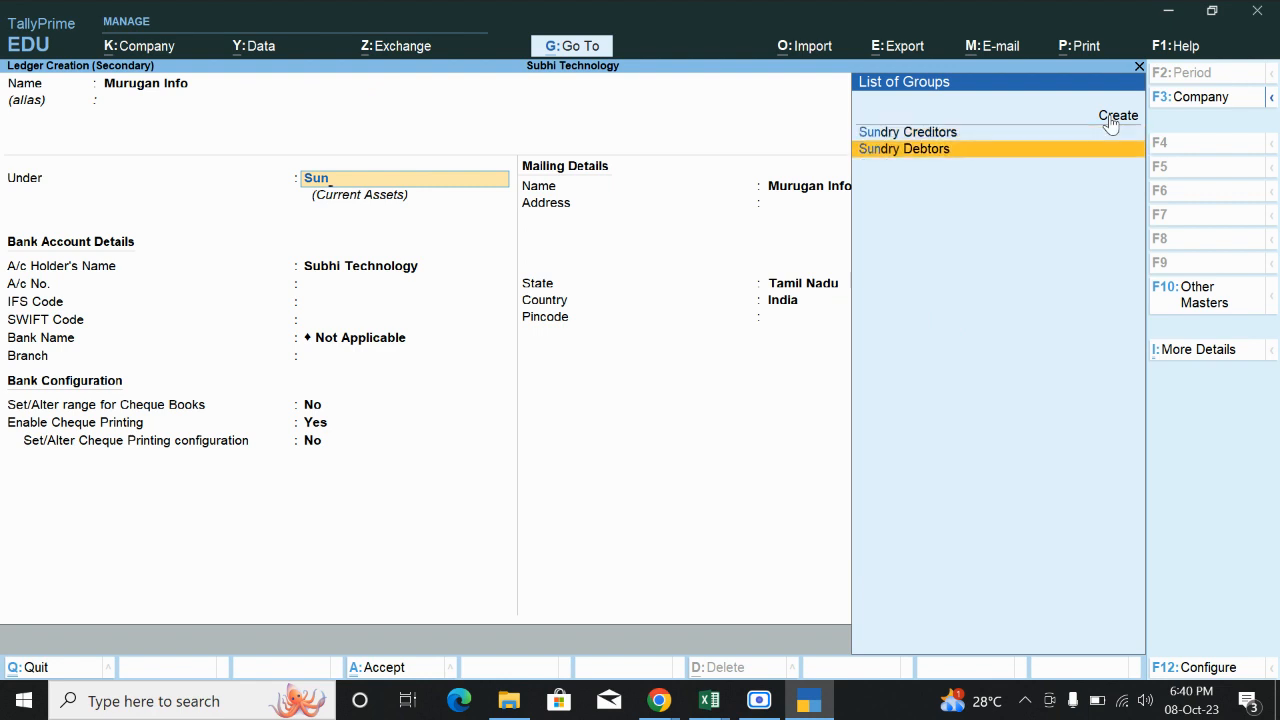
key("Return")
key("Return")
key("Return")
key("Return")
key("Return")
key("Return")
key("Return")
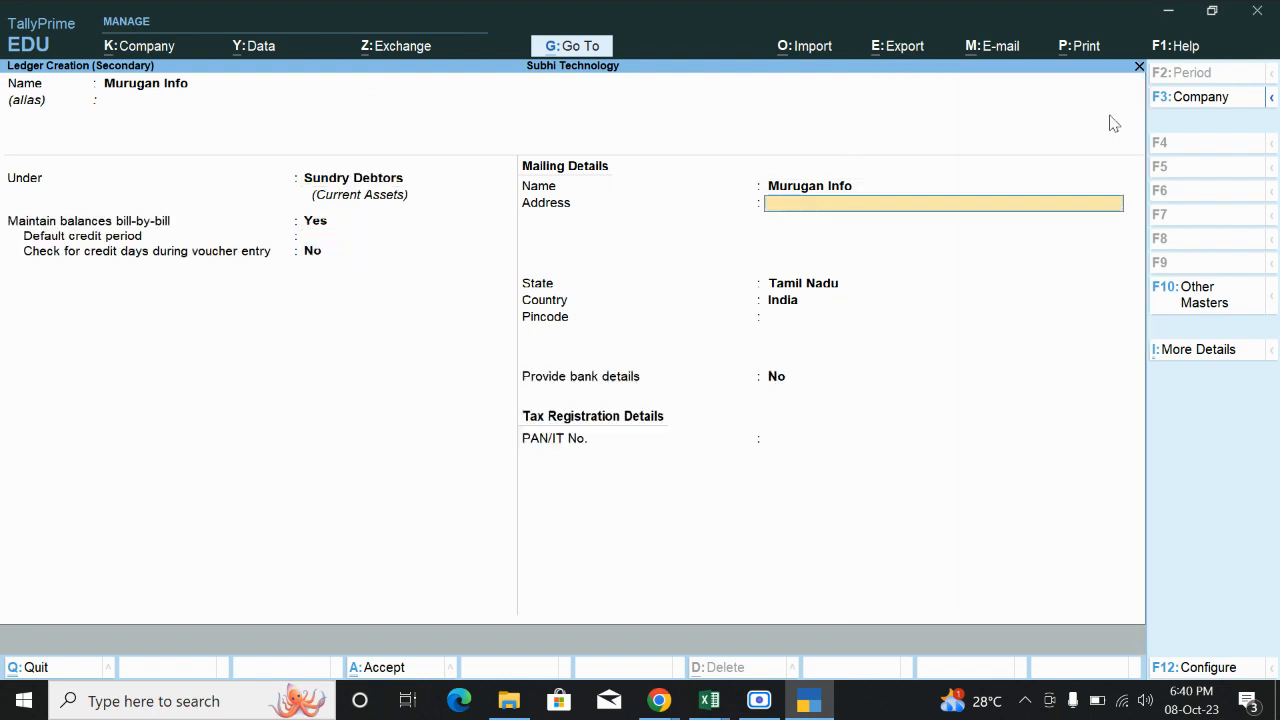
key("Return")
key("Return")
key("Return")
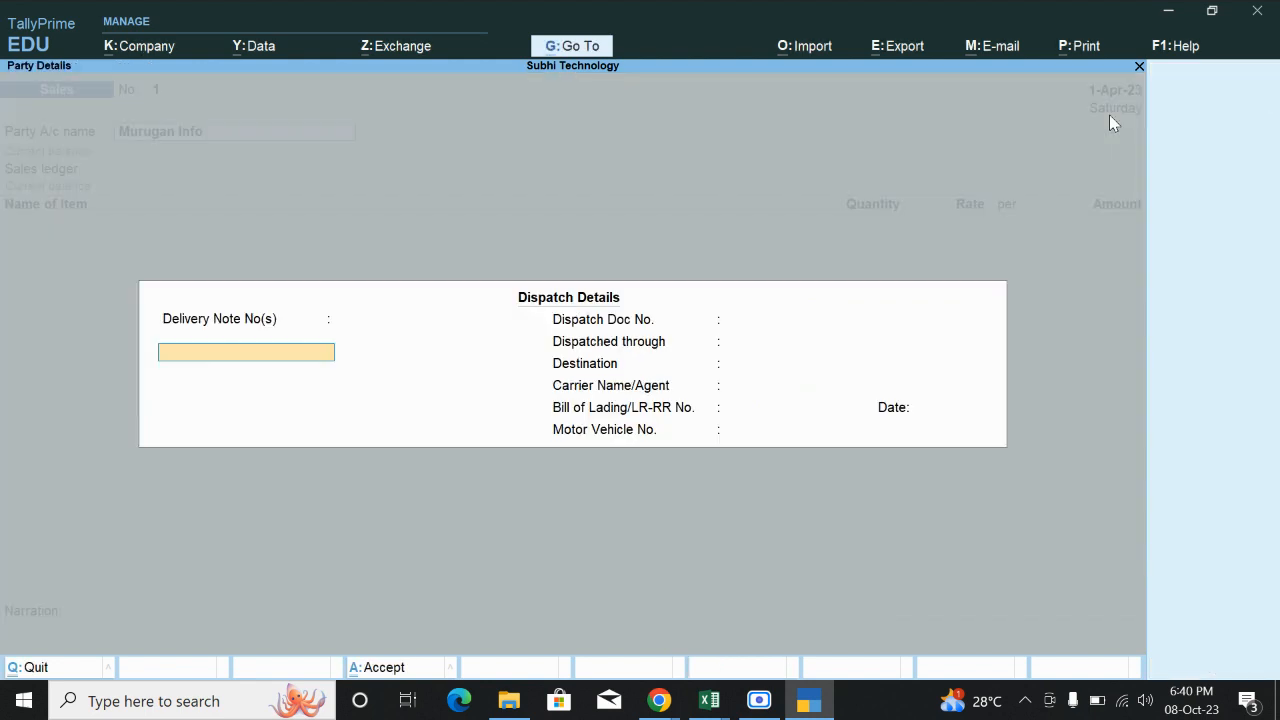
Skip Dispatch Details and accept Murugan Info as the buyer in Party Details.
key("Return")
key("Return")
key("Return")
key("Return")
key("Return")
key("Return")
key("Return")
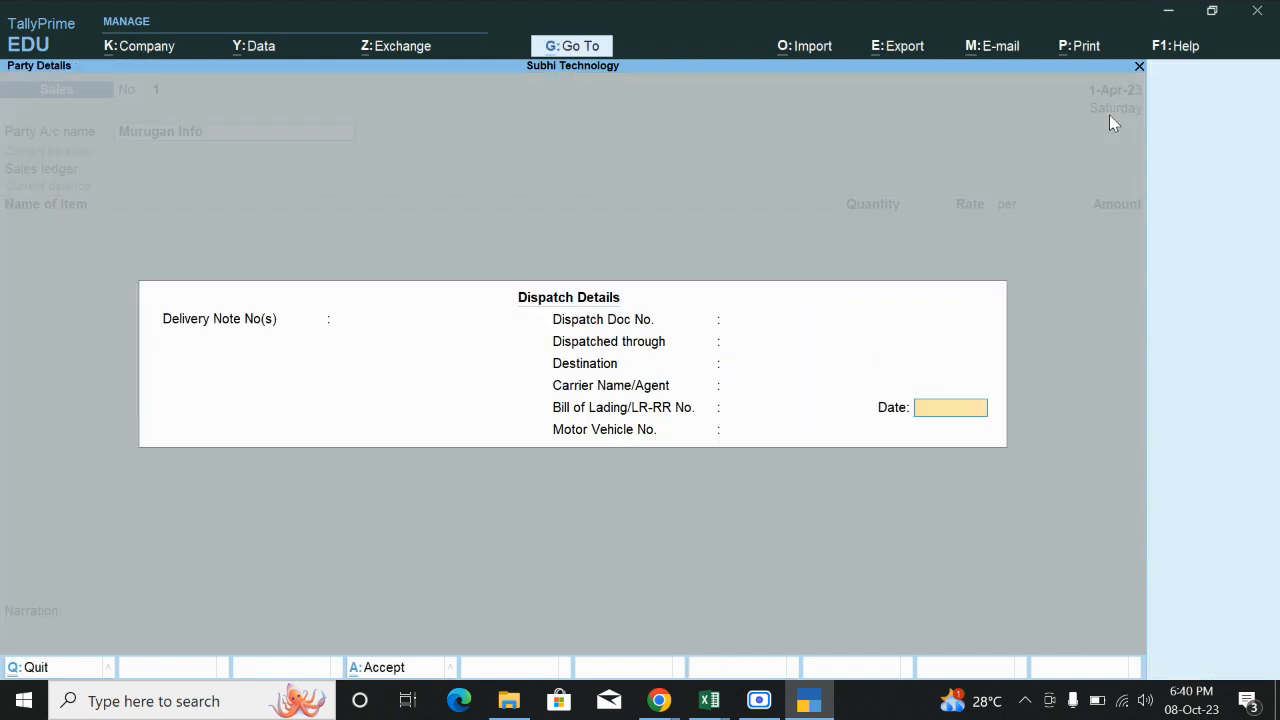
key("Return")
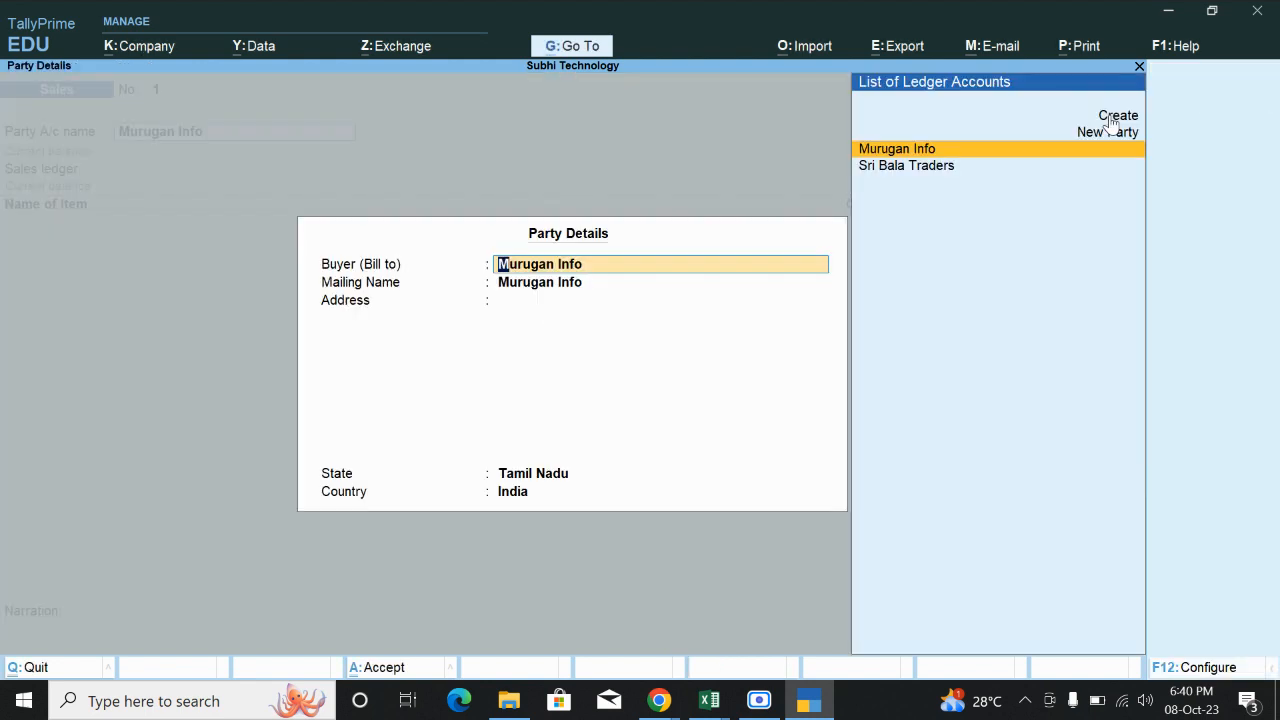
key("Return")
key("Return")
key("Return")
key("Return")
key("Return")
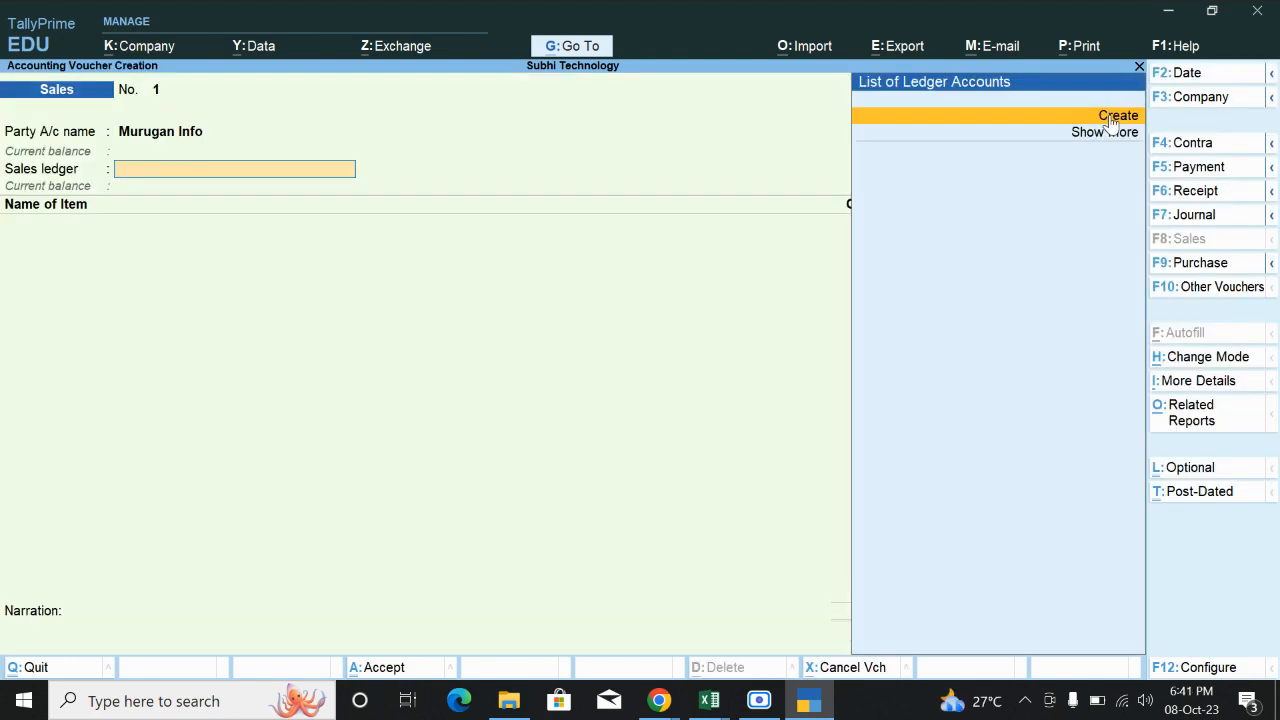
Create a Sales ledger under Sales Accounts.
left_click(1112, 120)
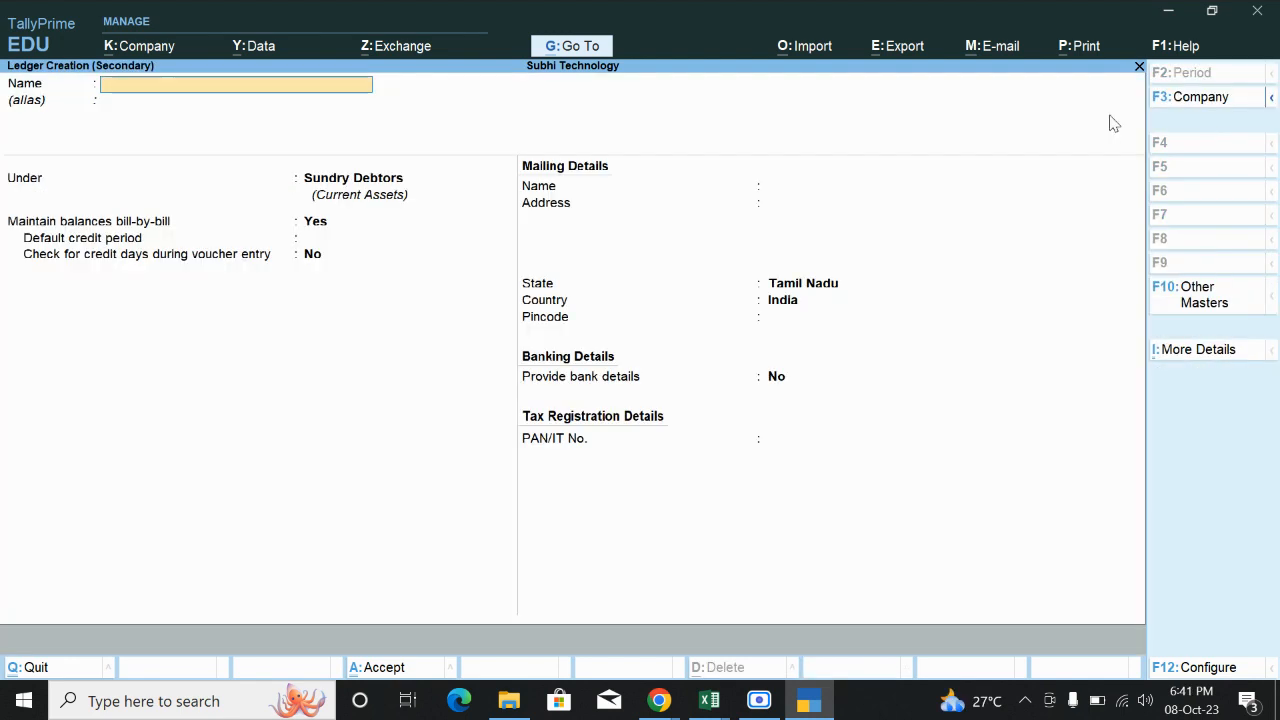
type("Sales")
key("Return")
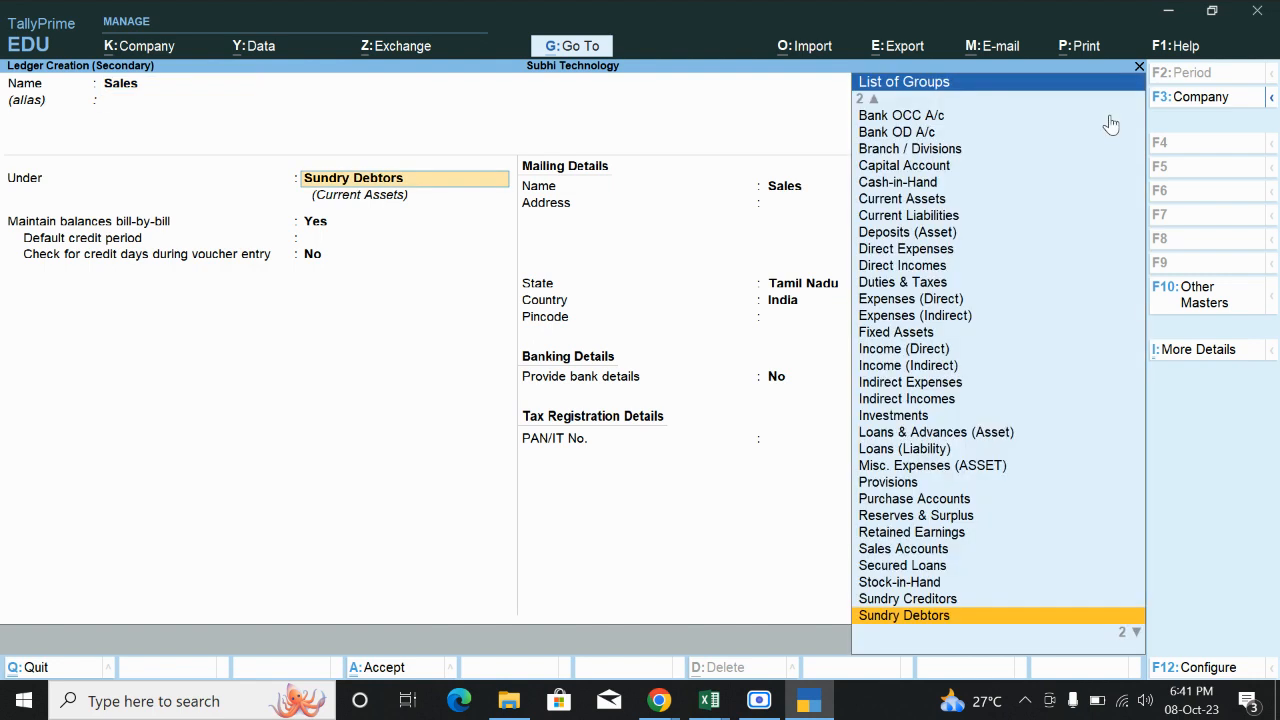
type("Sal")
key("Return")
key("Return")
key("Return")
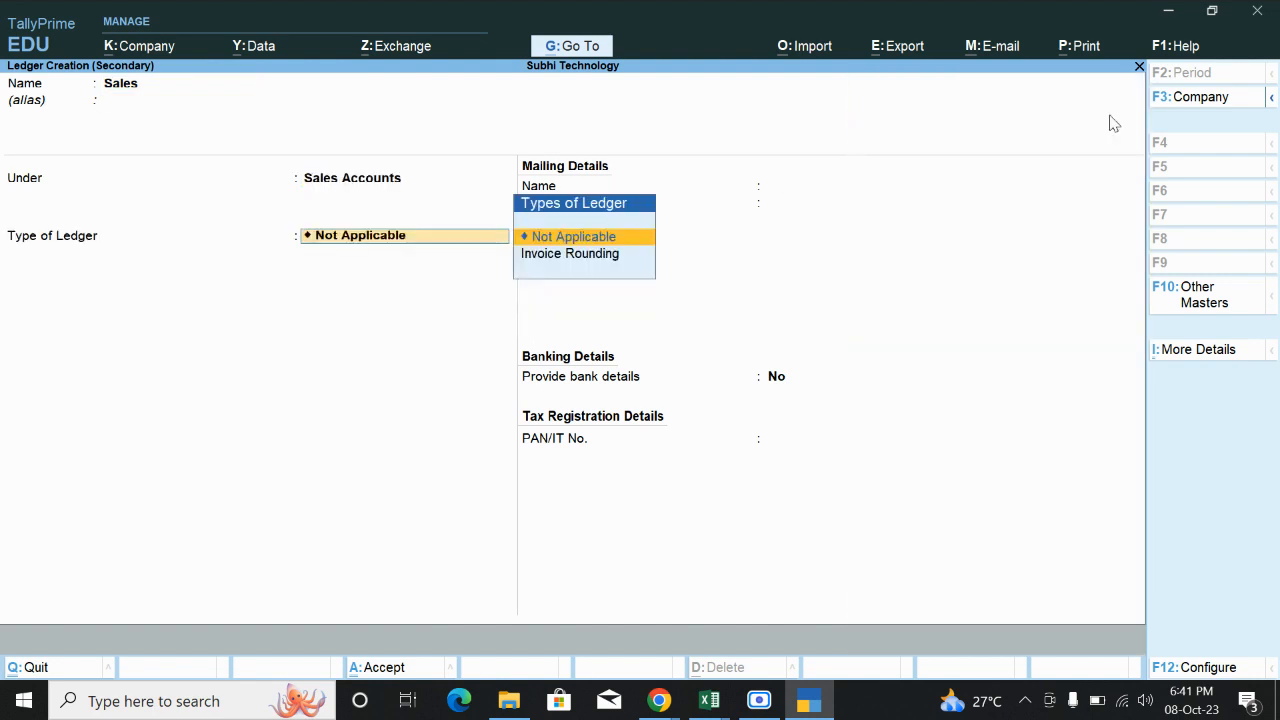
key("Return")
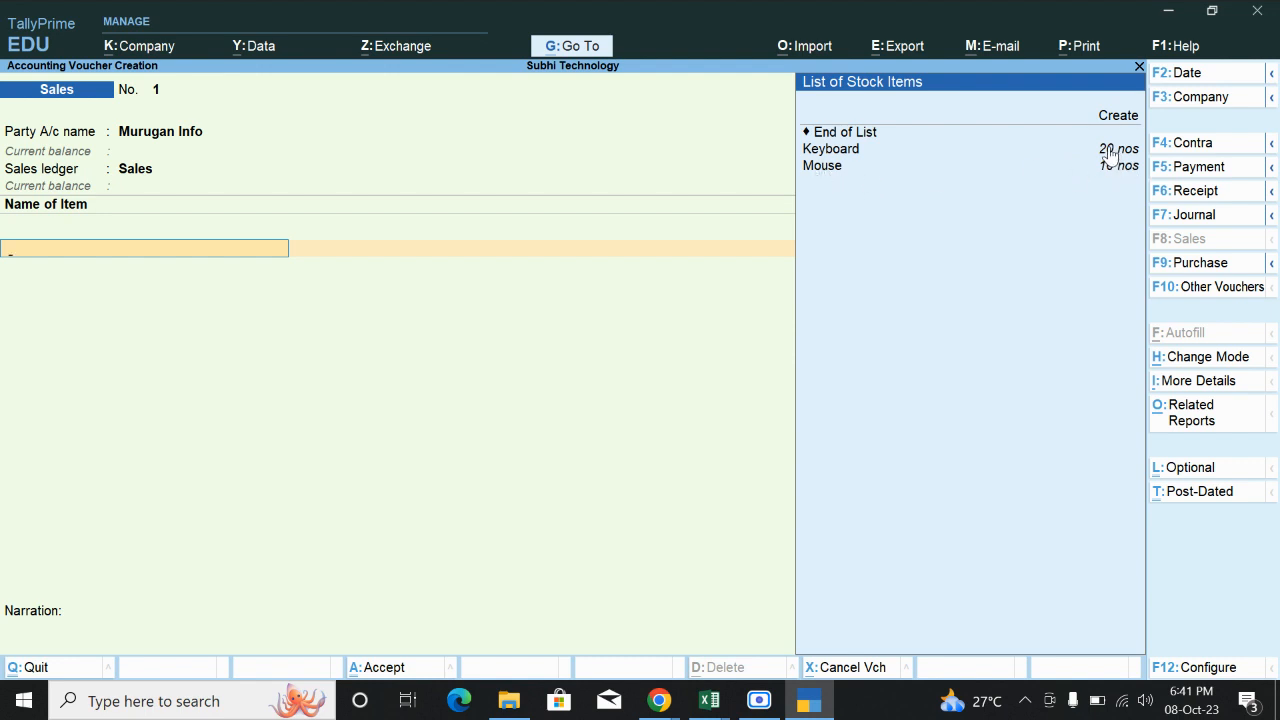
Add 10 Keyboards at a rate of 600 as the first item.
left_click(1104, 152)
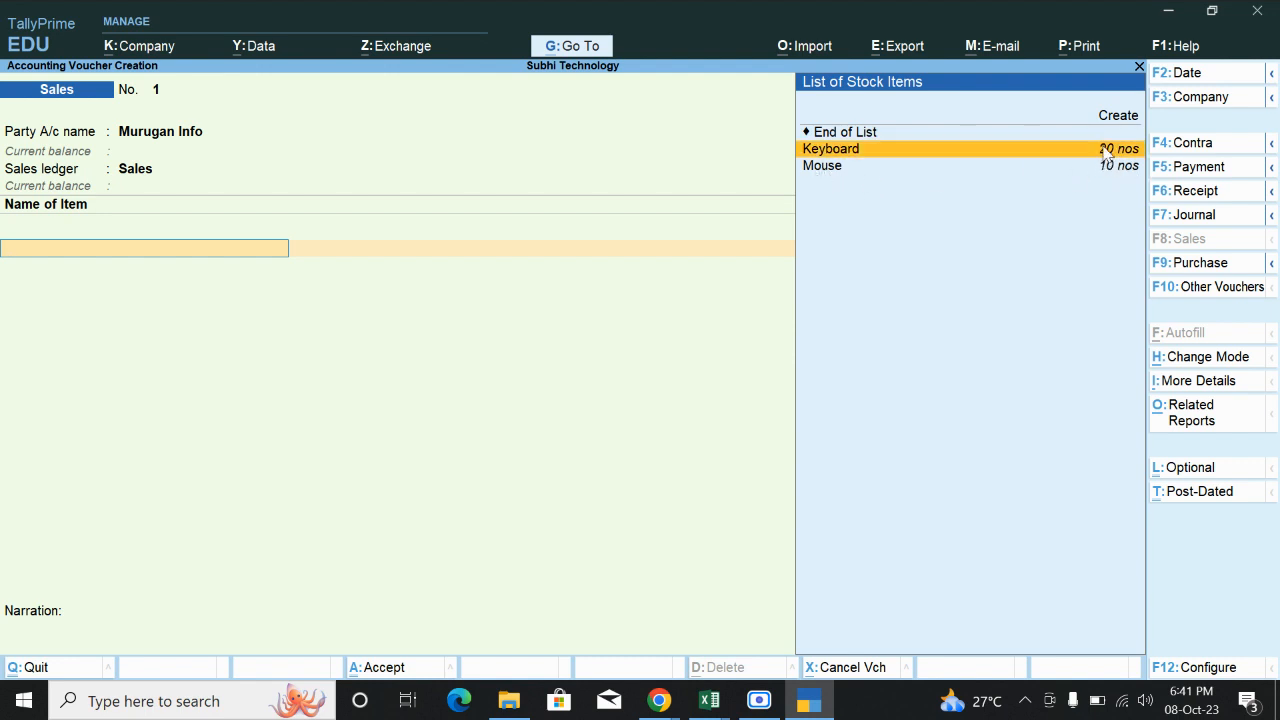
left_click(1104, 150)
type("10")
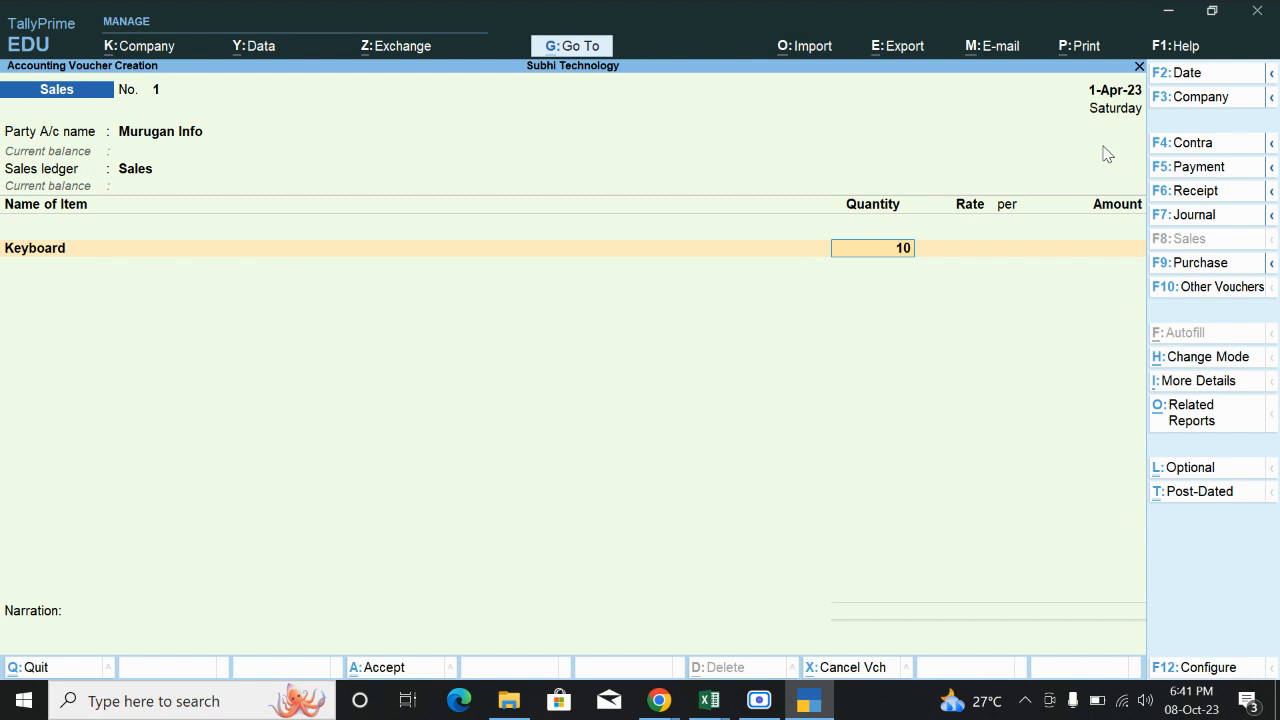
key("Return")
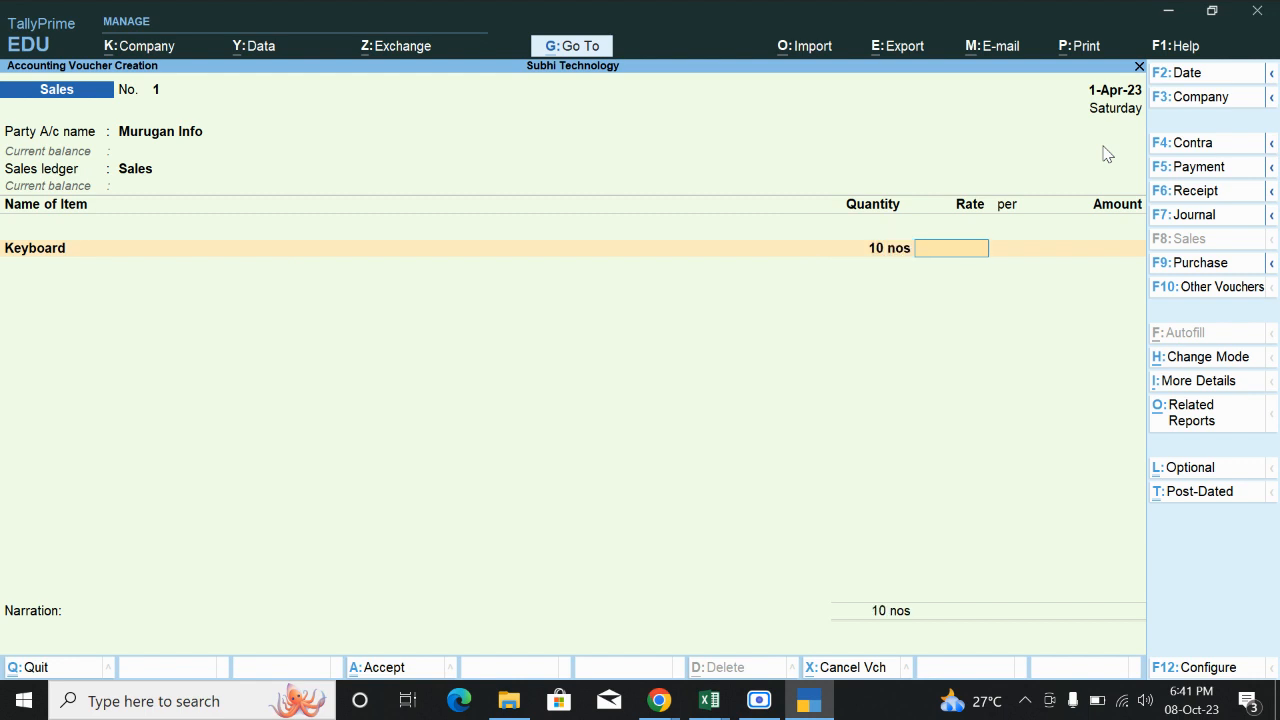
type("600")
key("Return")
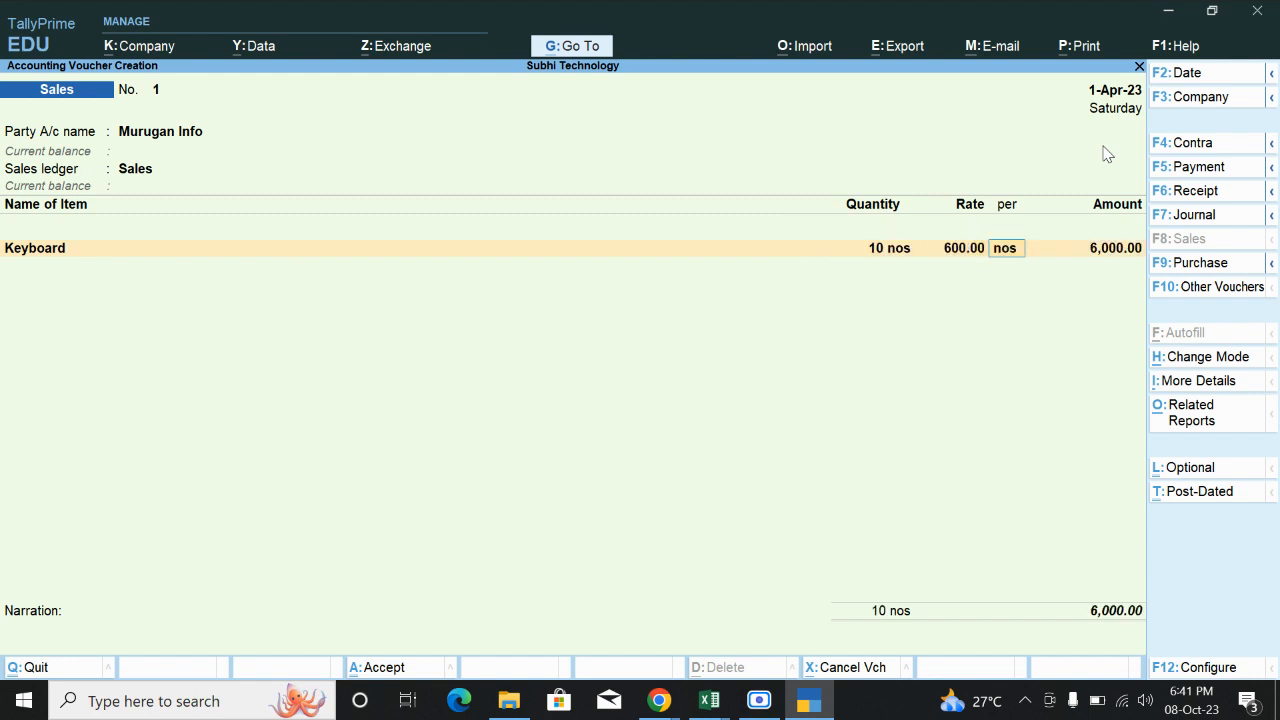
key("Return")
key("Return")
Add 10 Mice at a rate of 500 and close the item list.
type("Mo")
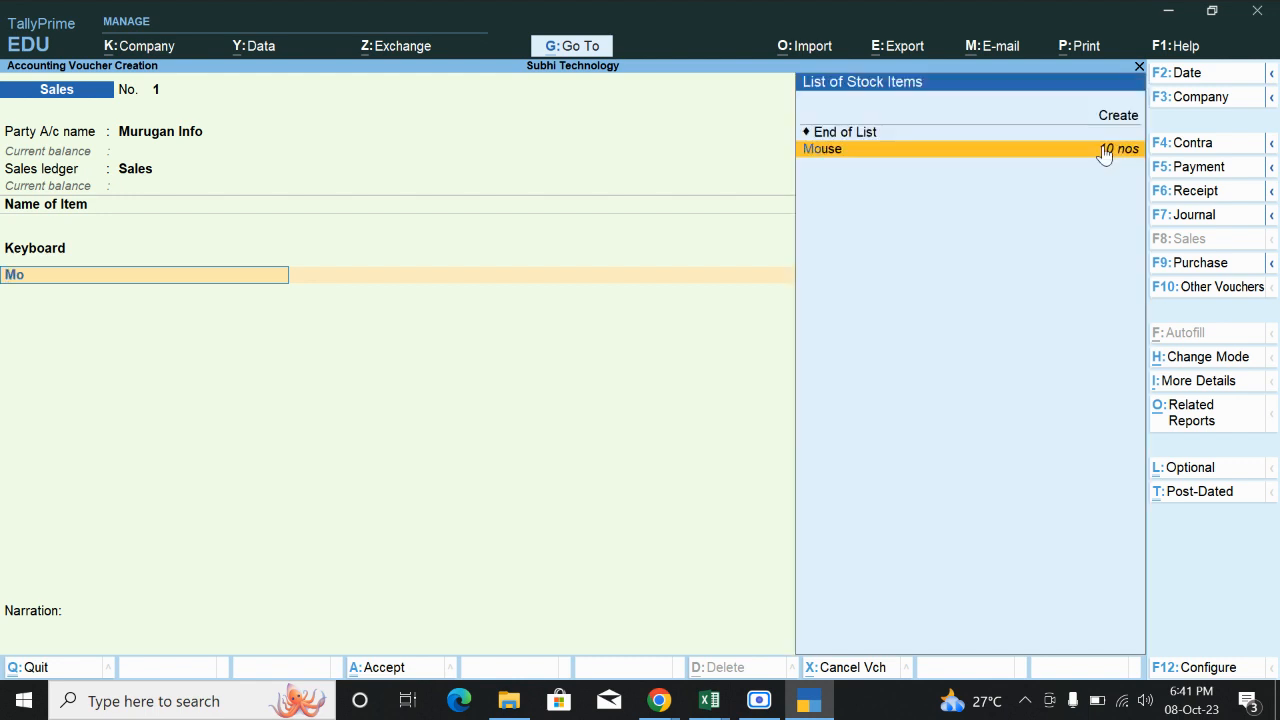
key("Return")
type("10")
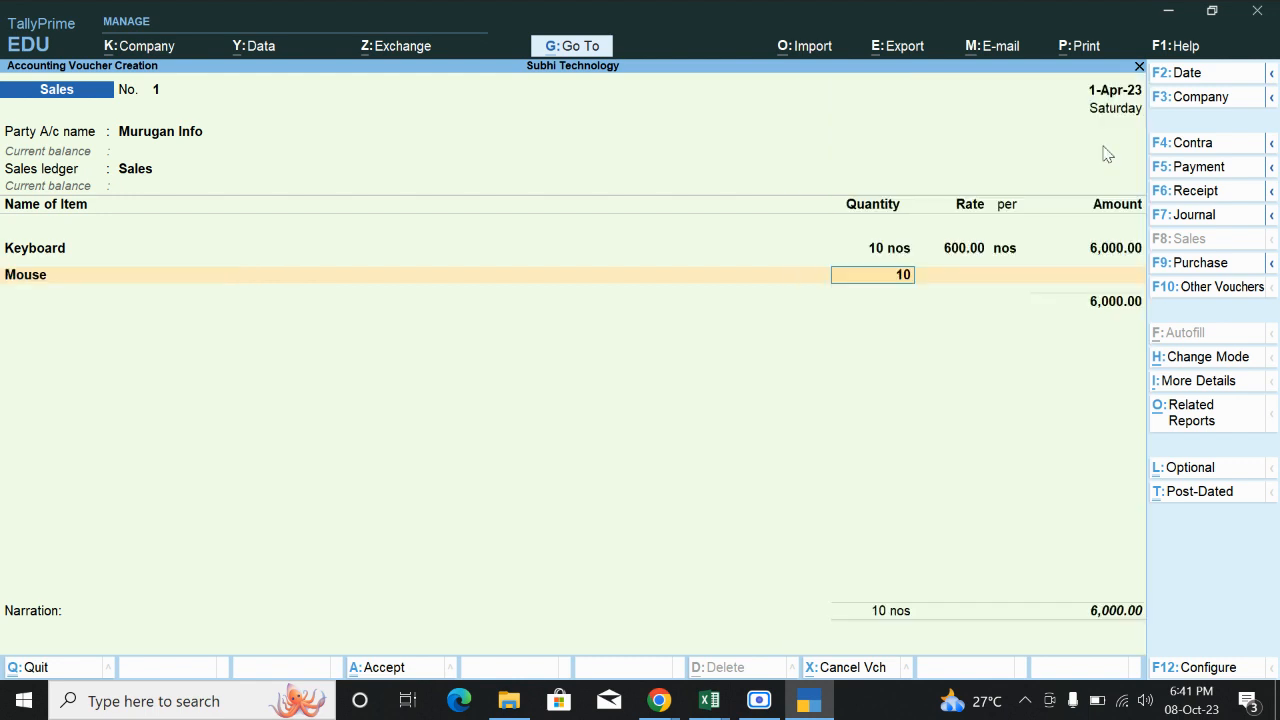
key("Return")
type("5")
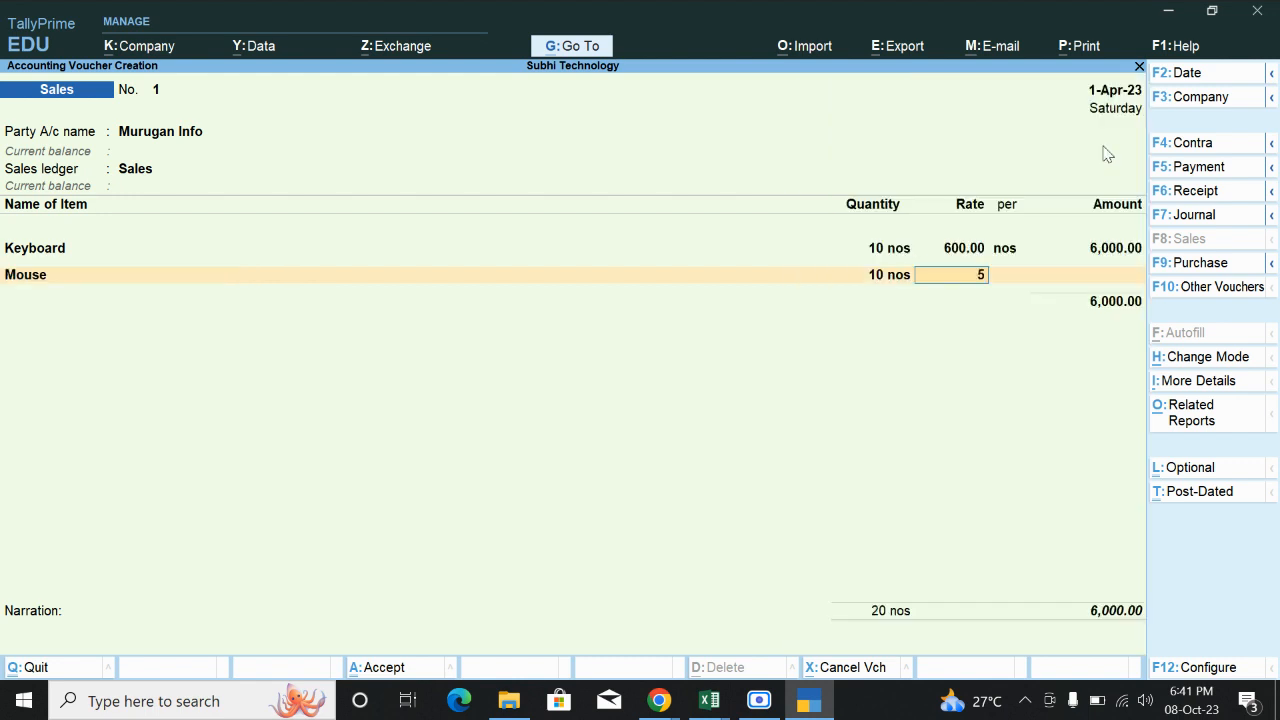
type("00")
key("Return")
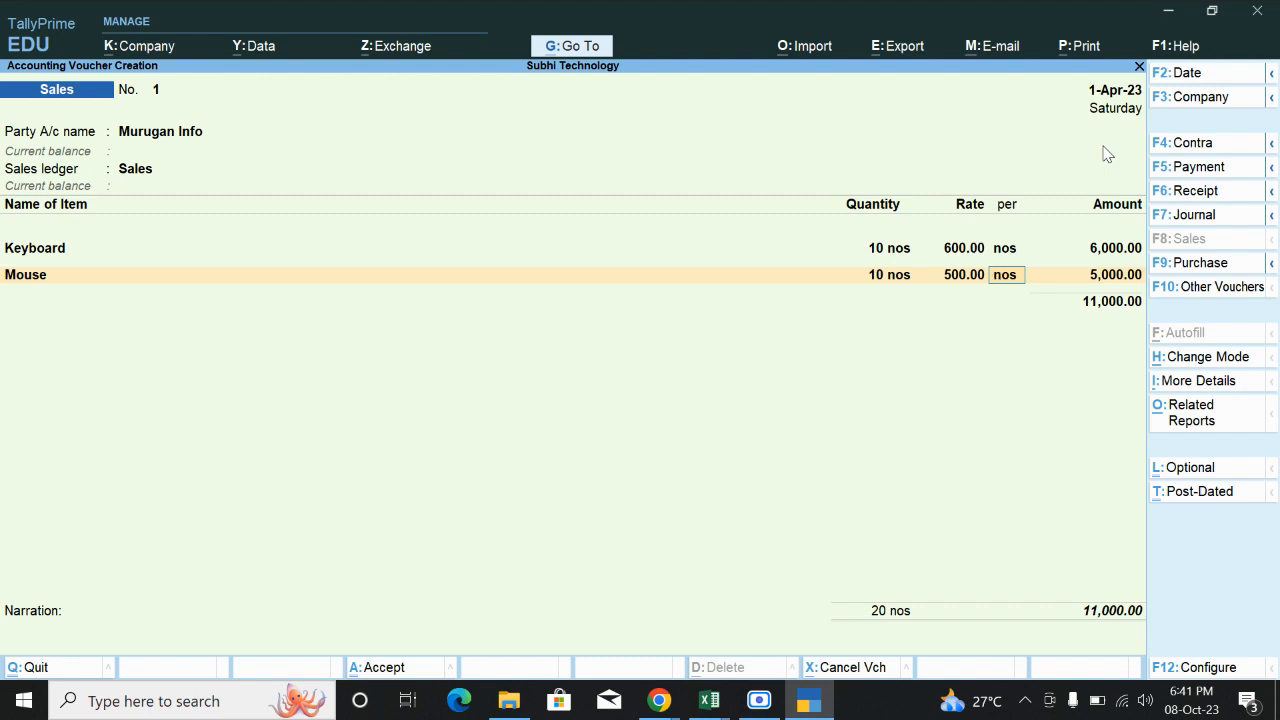
key("Return")
key("Return")
key("Return")
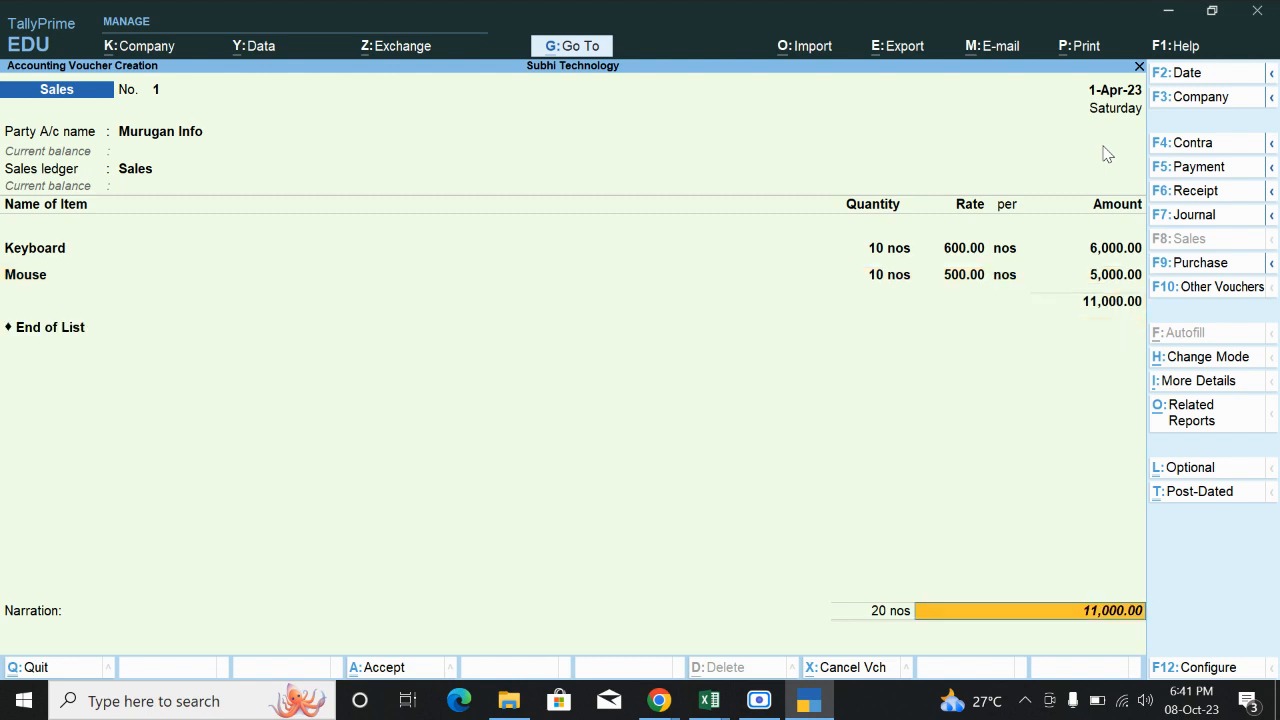
Record new bill reference Sal1 and save the 11,000 sales voucher.
key("Return")
key("Return")
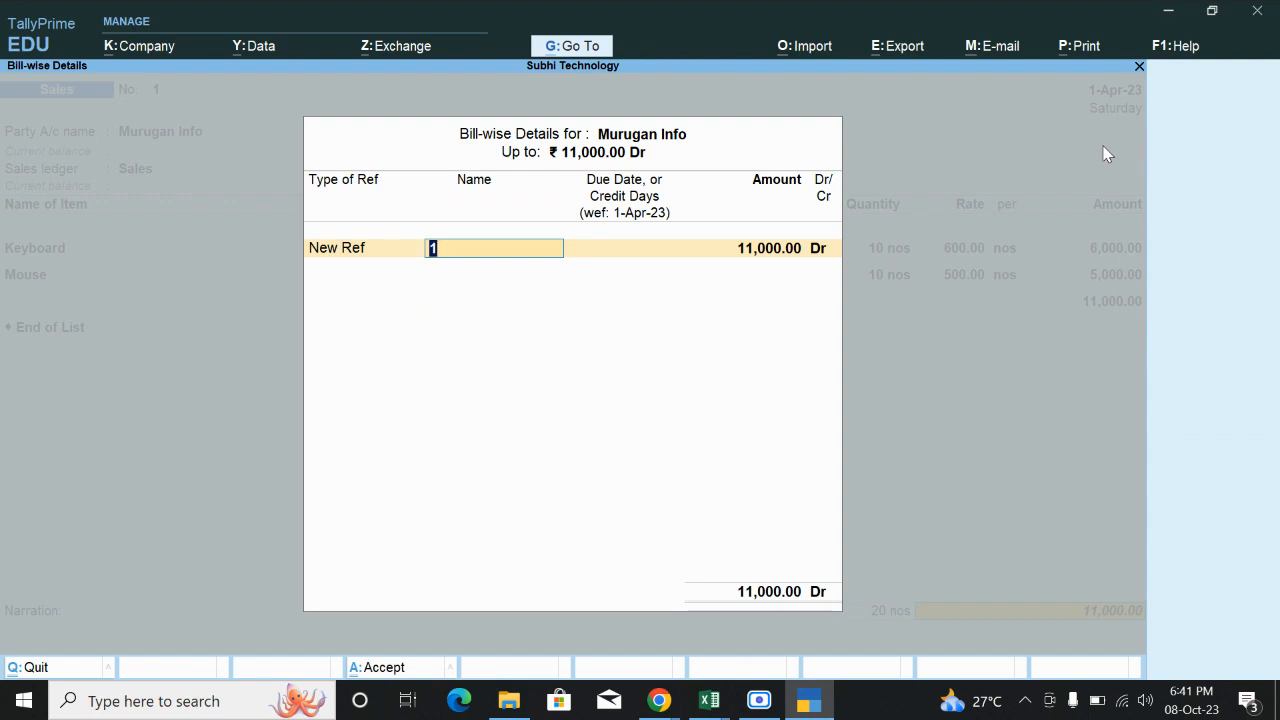
type("Sal1")
key("Return")
key("Return")
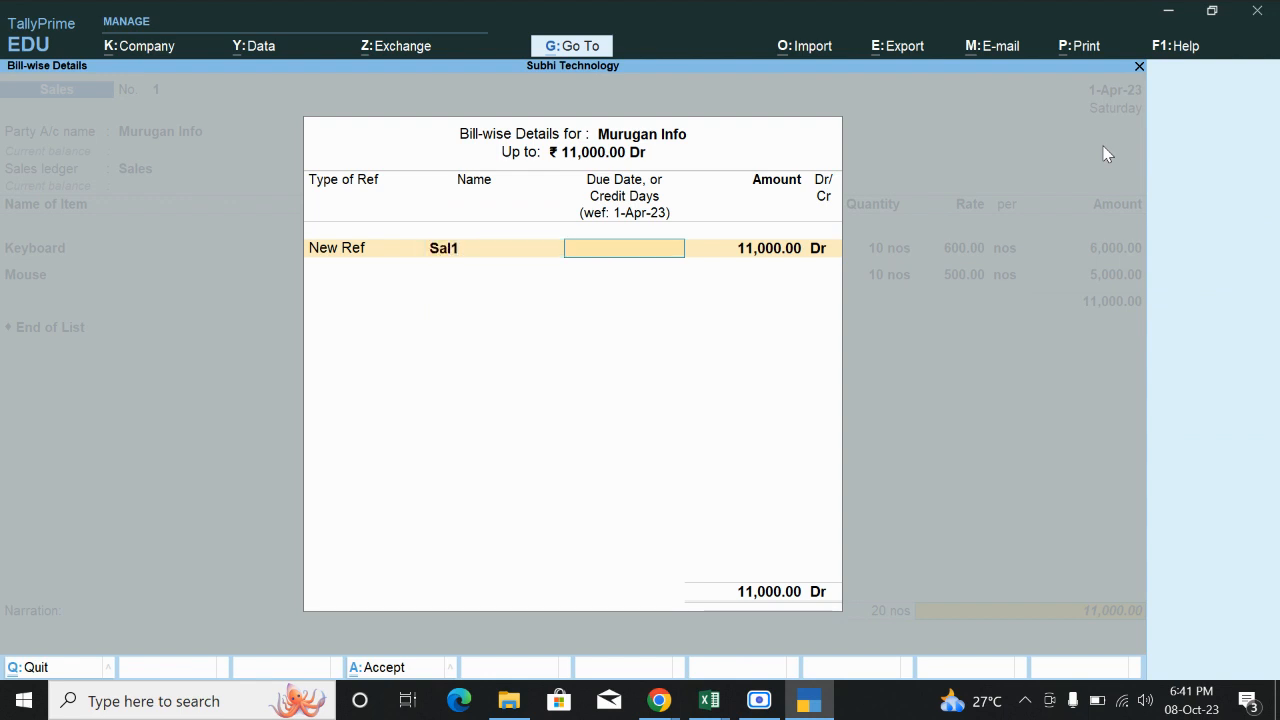
key("Return")
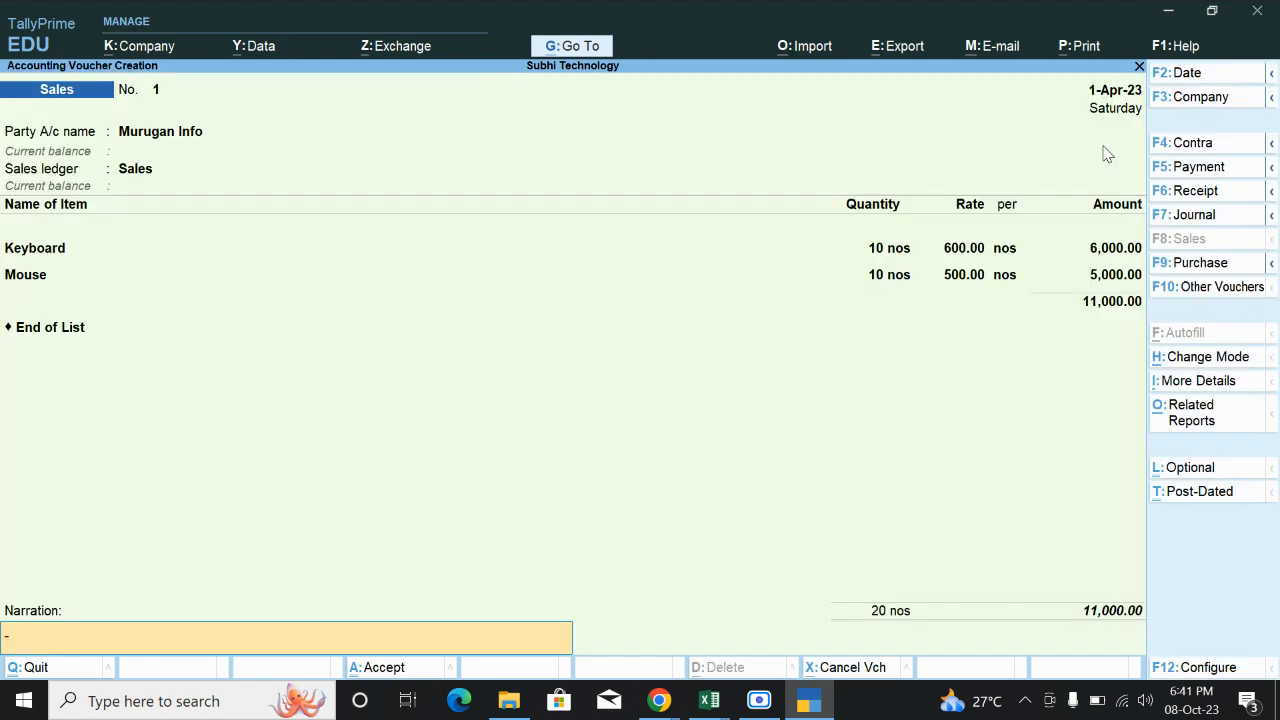
key("Return")
key("Return")
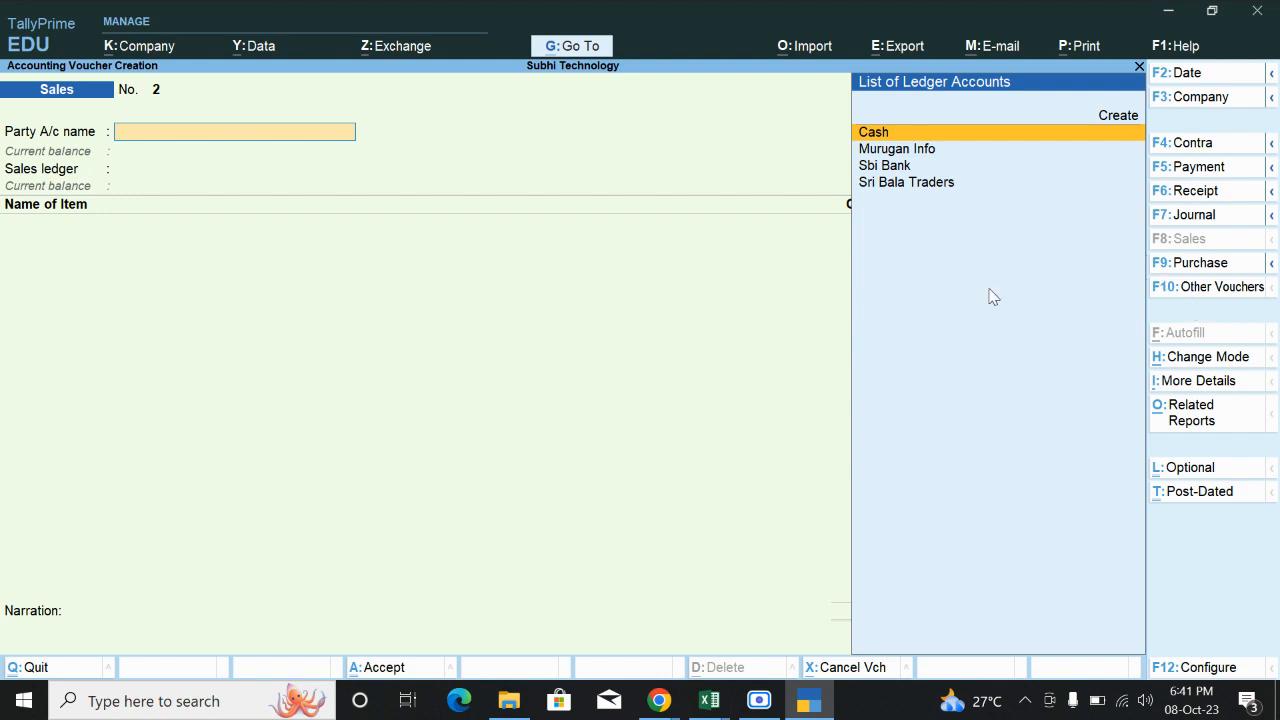
Start Credit Note 1 for Murugan Info, referencing original invoice Sal.
left_click(1205, 290)
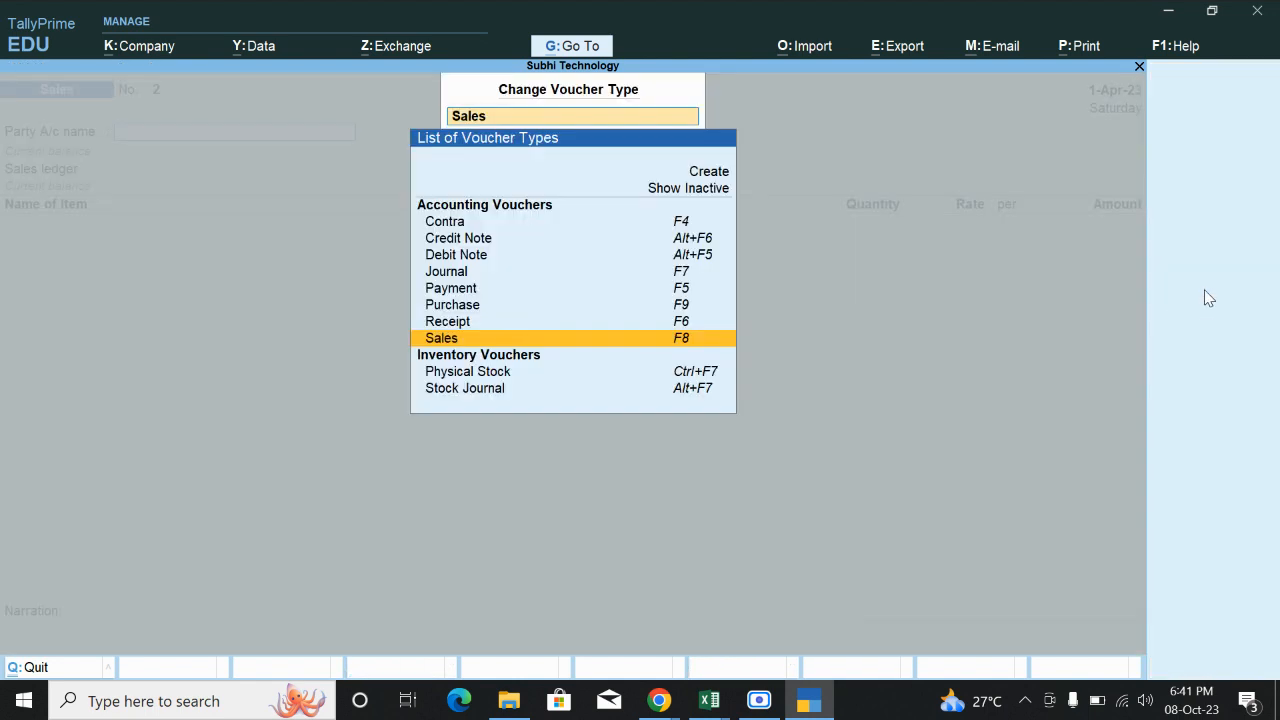
left_click(463, 240)
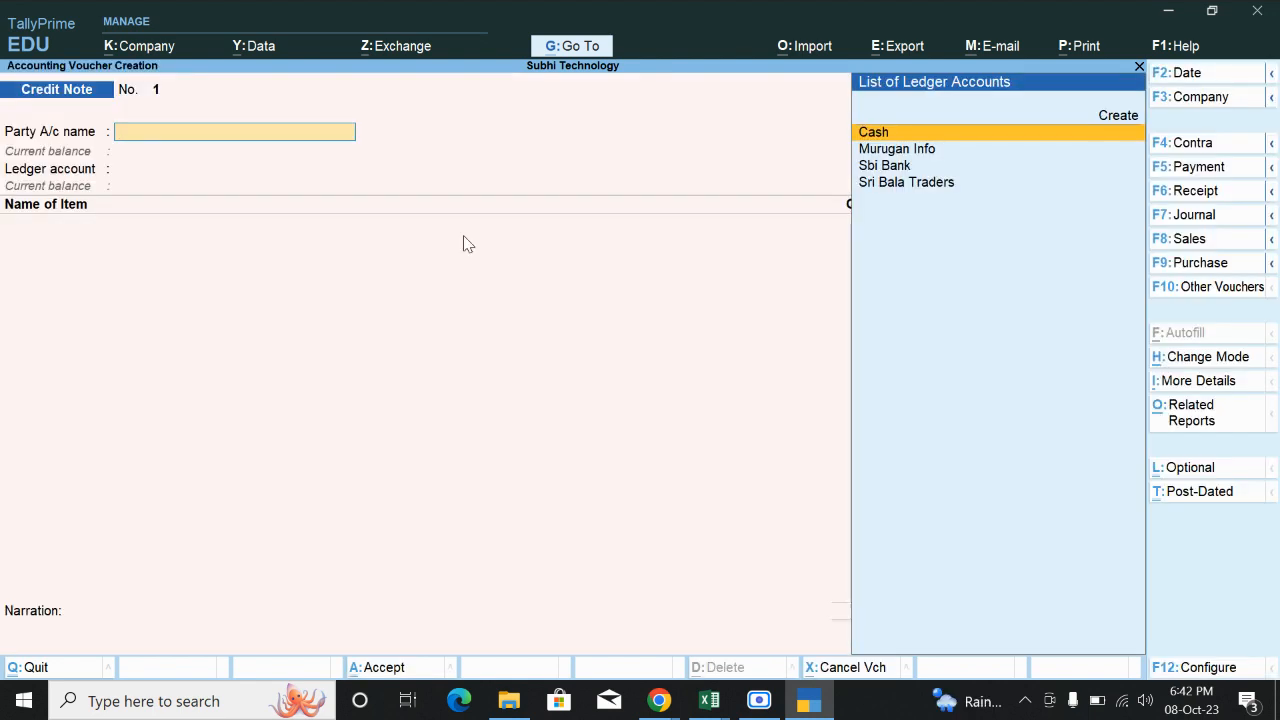
key("Down")
key("Down")
key("Up")
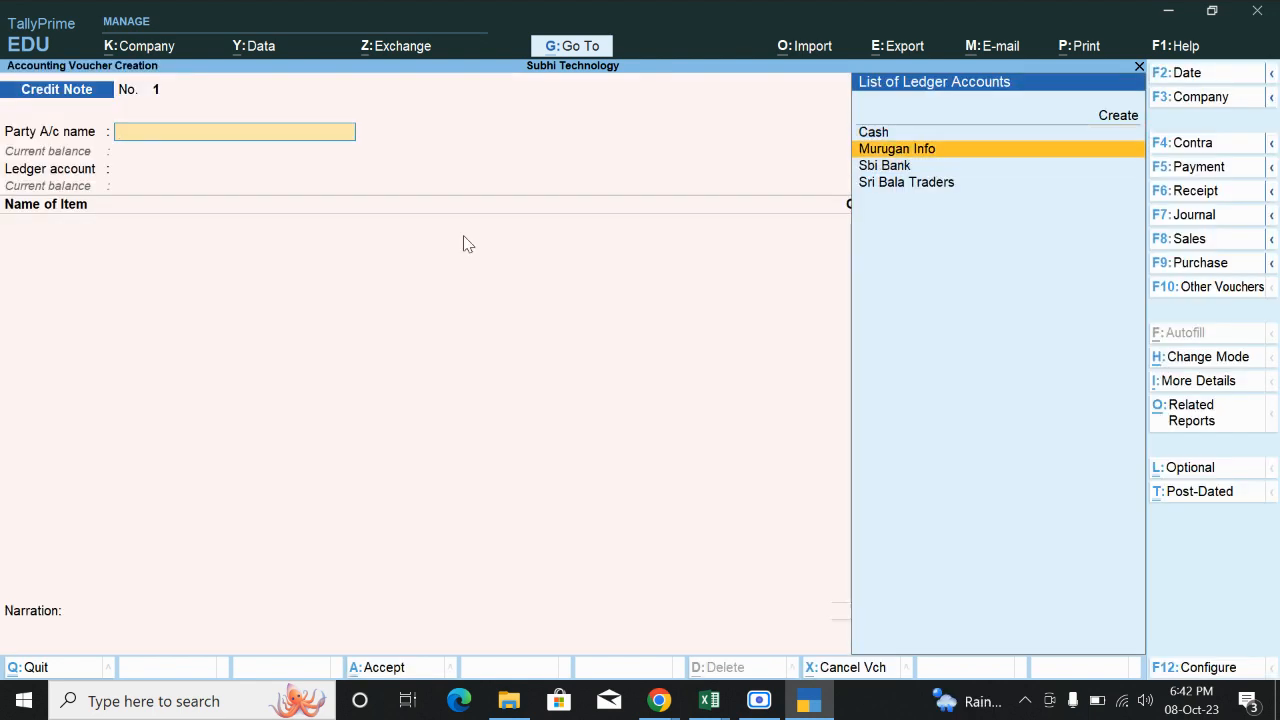
key("Return")
key("Return")
key("Return")
key("Return")
key("Return")
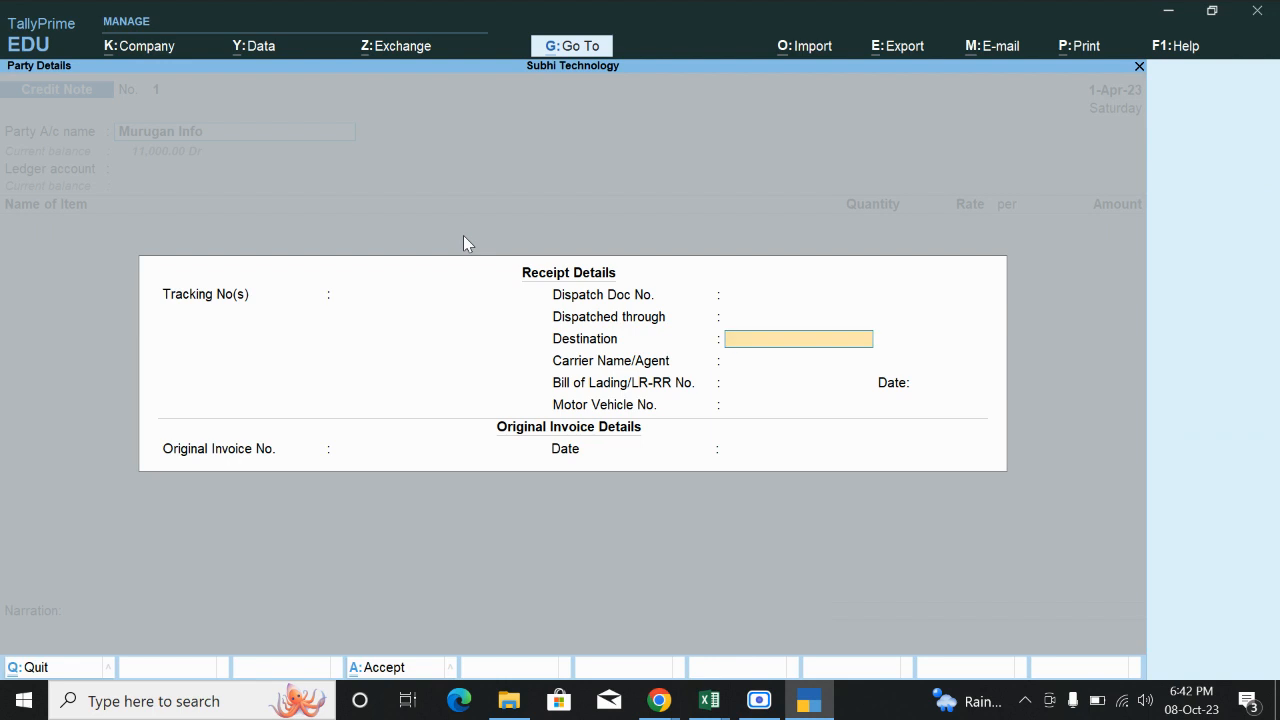
key("Return")
key("Return")
key("Return")
key("Return")
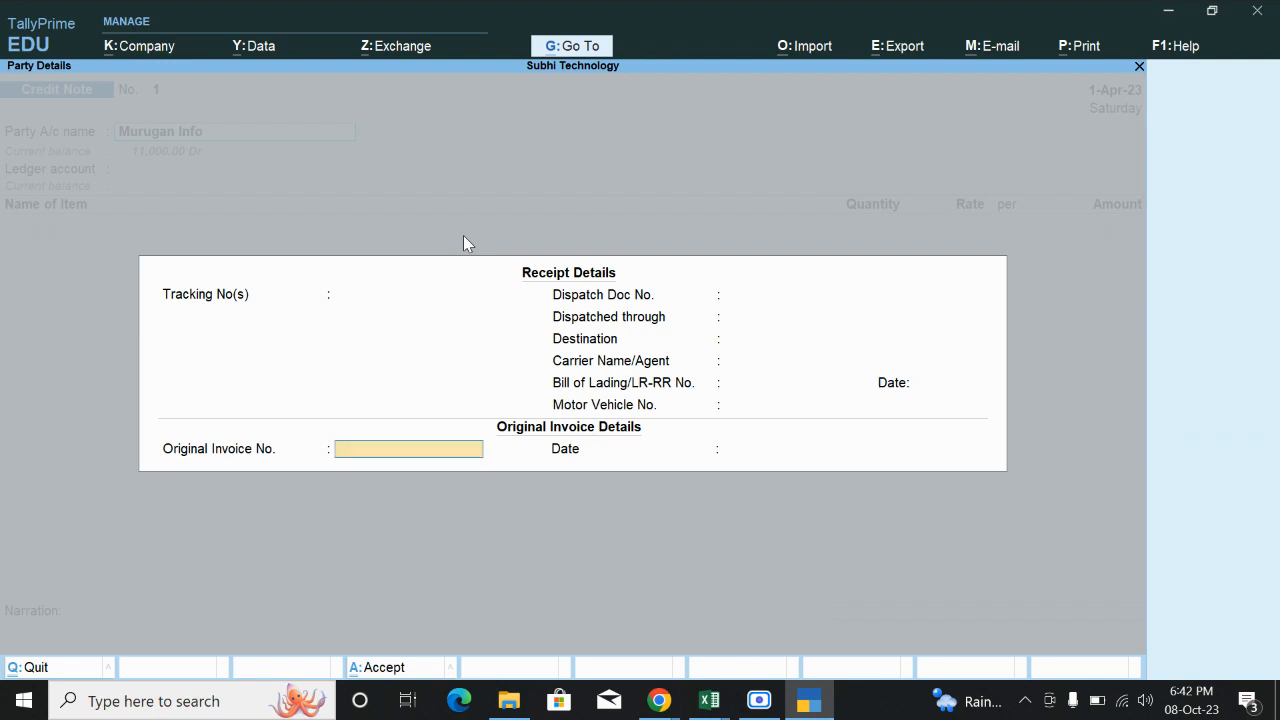
type("Sal1")
key("Return")
key("Return")
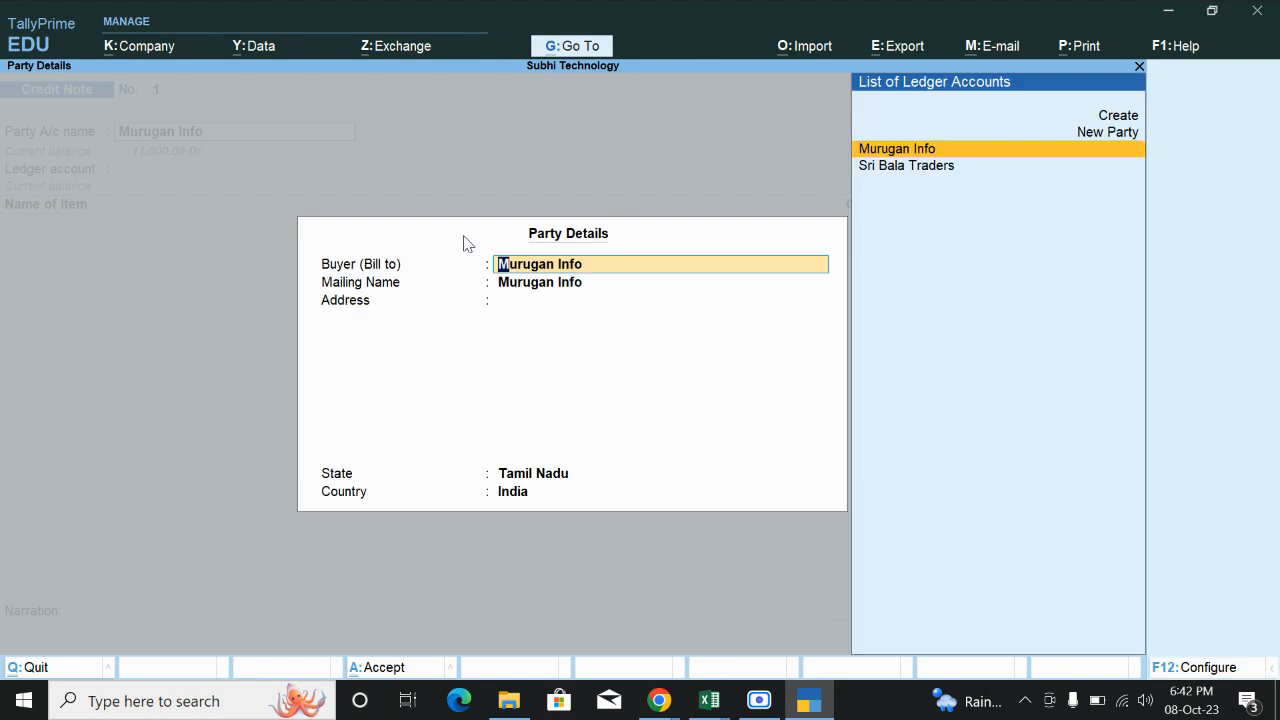
key("Return")
key("Return")
key("Return")
key("Return")
key("Return")
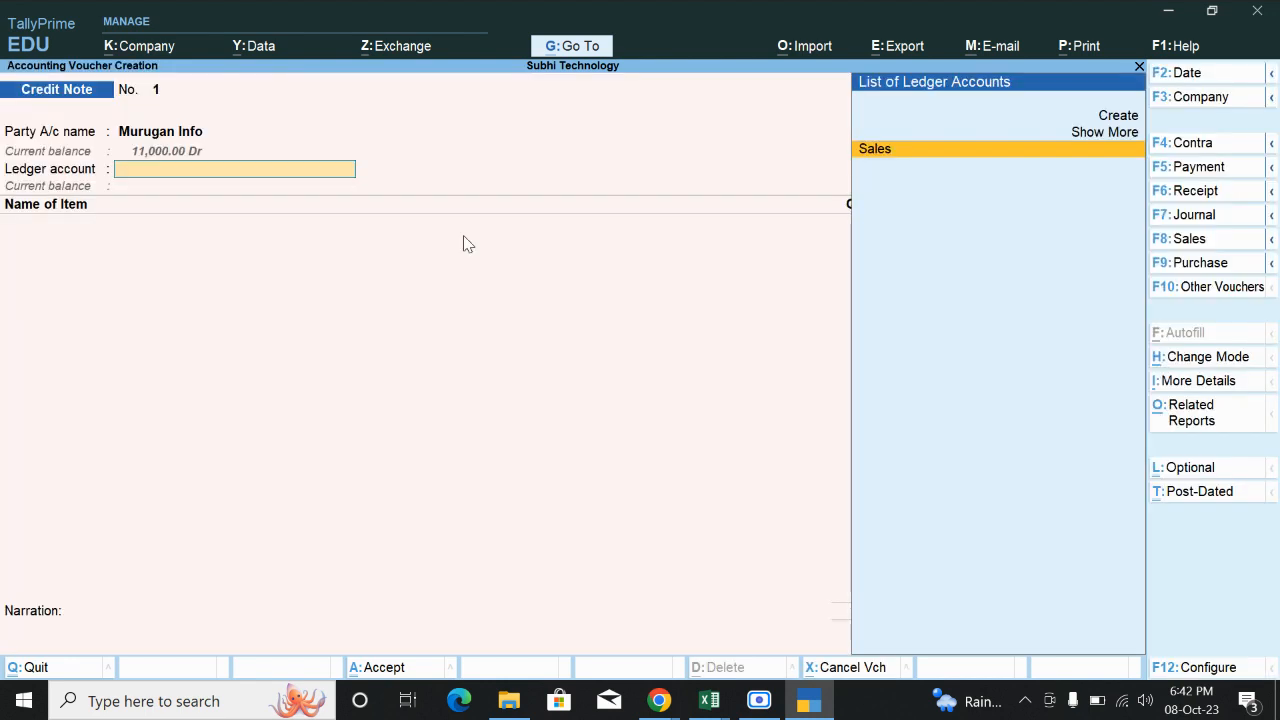
Return 5 nos Keyboard at 600 via the Sales ledger, adjusted against bill Sal1.
key("Return")
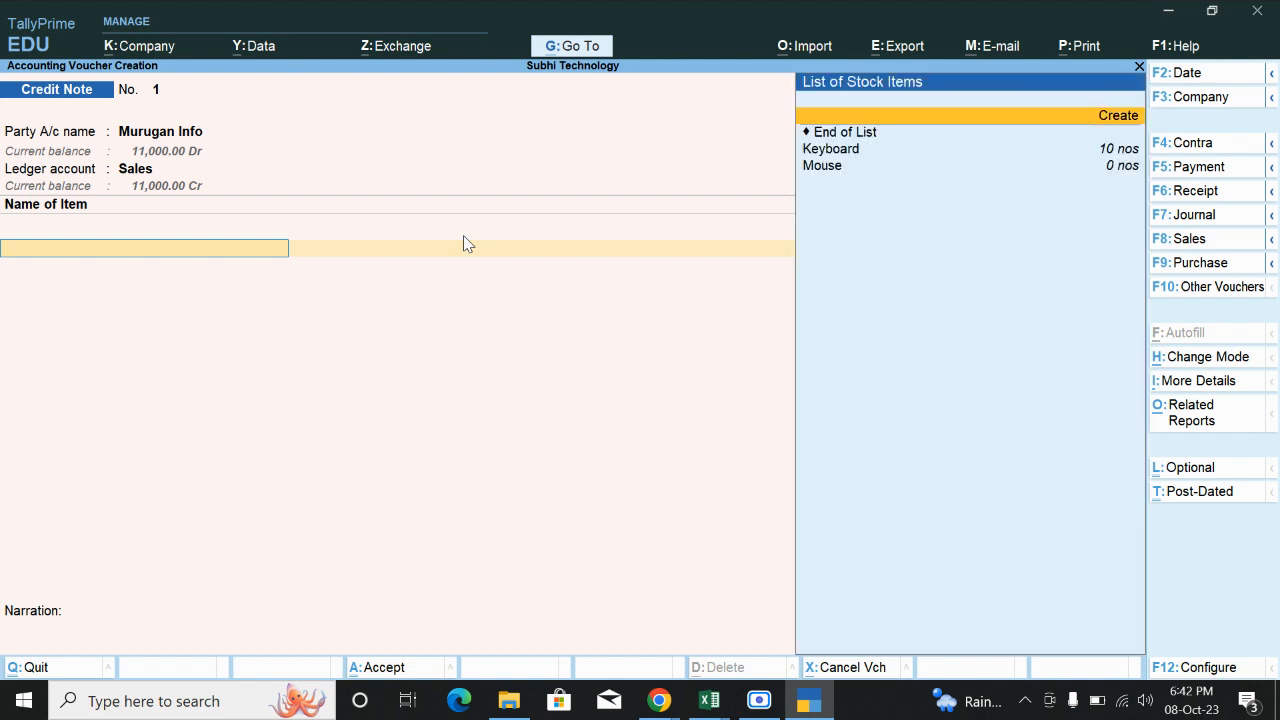
key("Return")
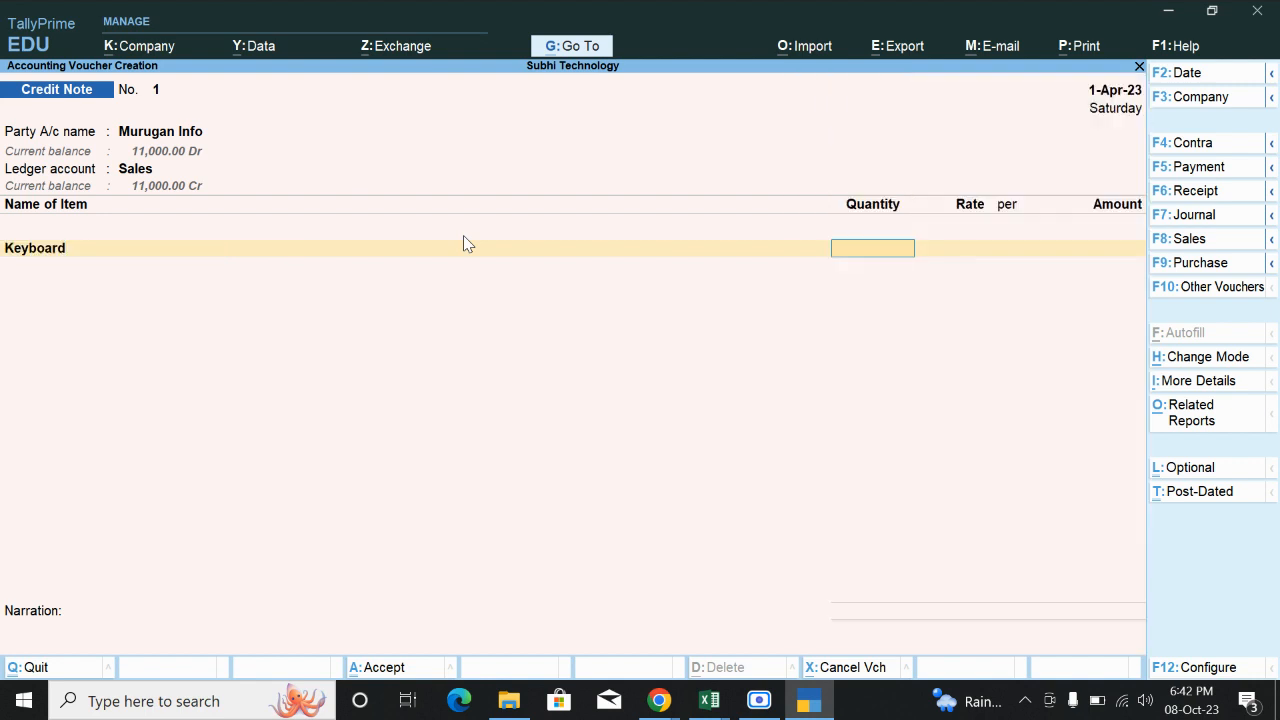
type("5")
key("Return")
key("Return")
key("Return")
key("Return")
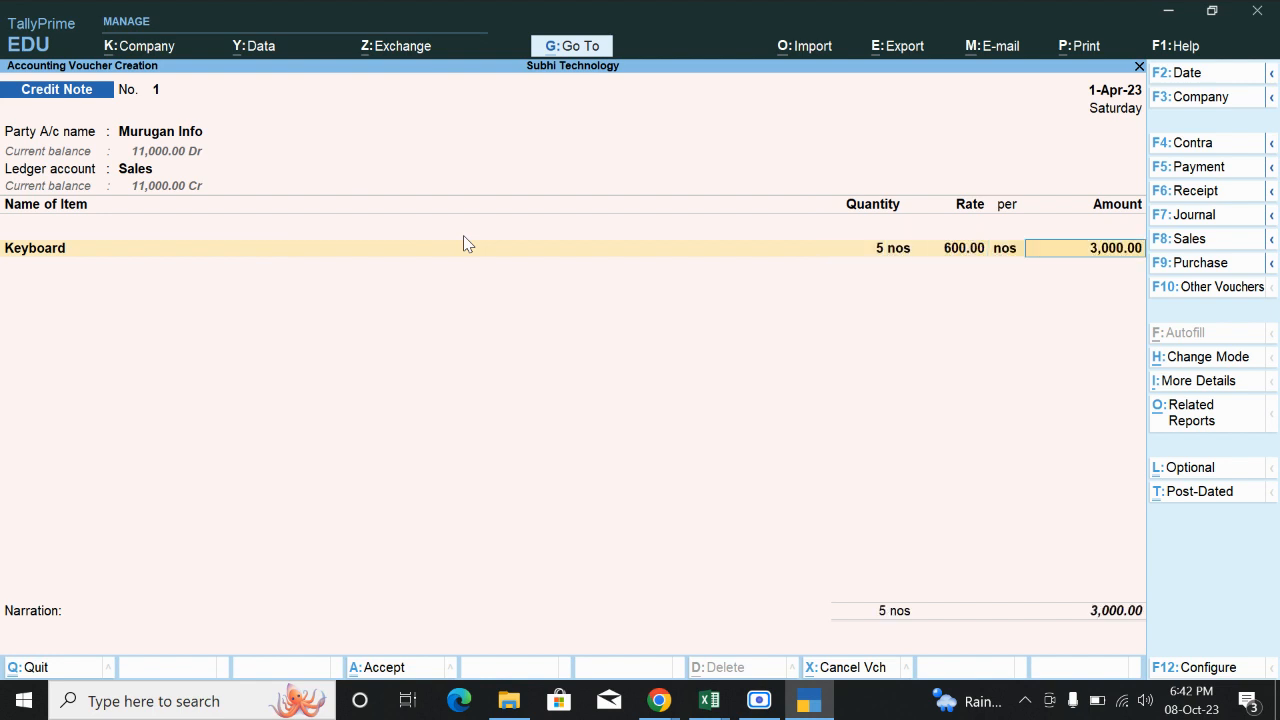
key("Return")
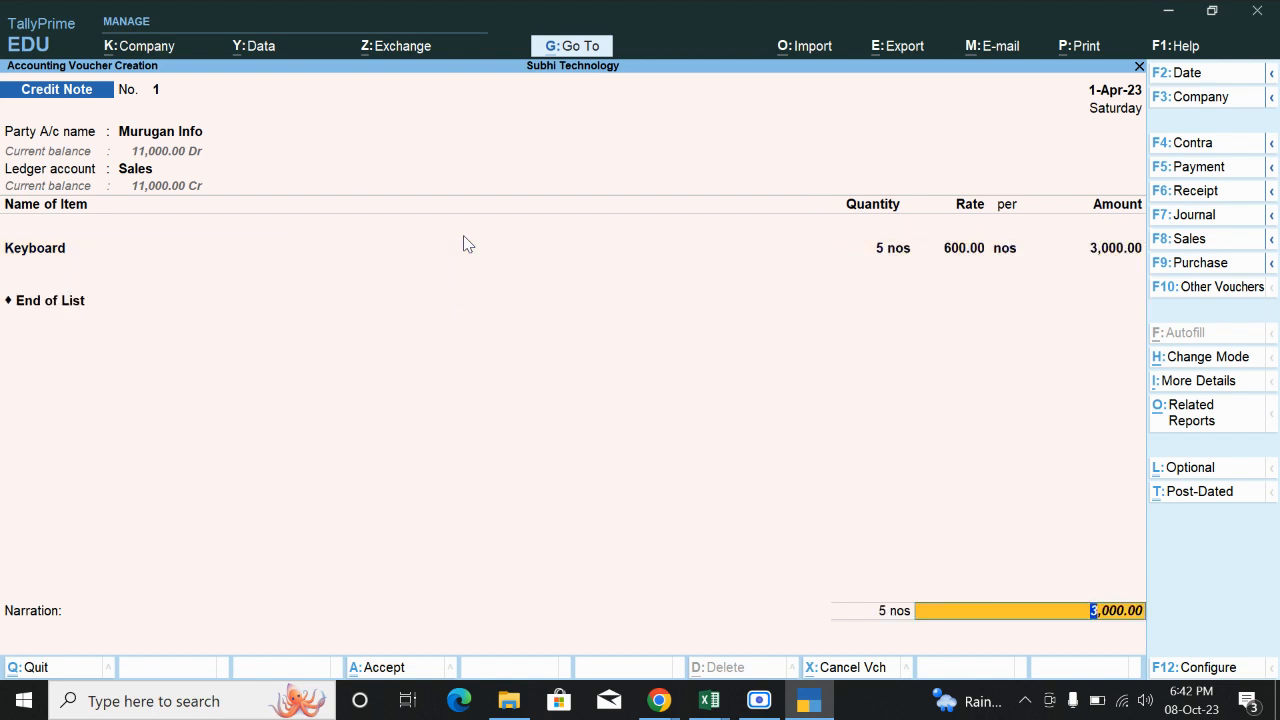
key("Return")
key("Return")
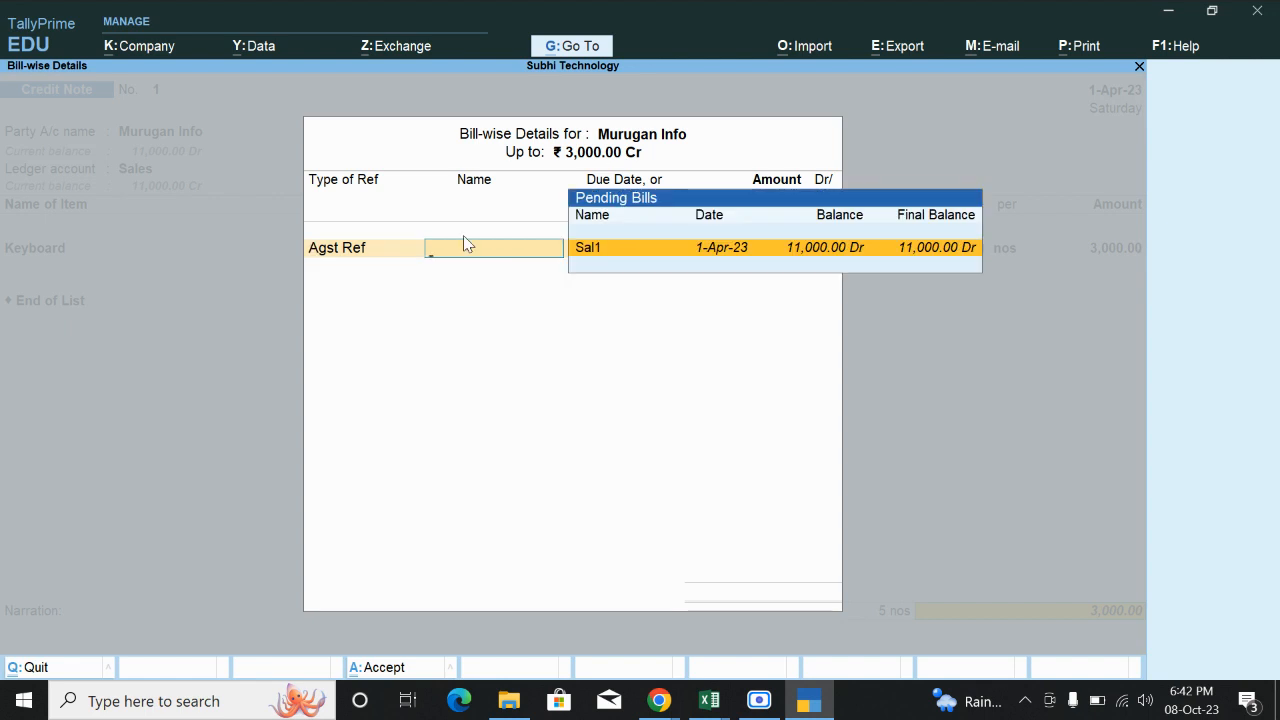
key("Return")
key("Return")
key("Return")
key("Return")
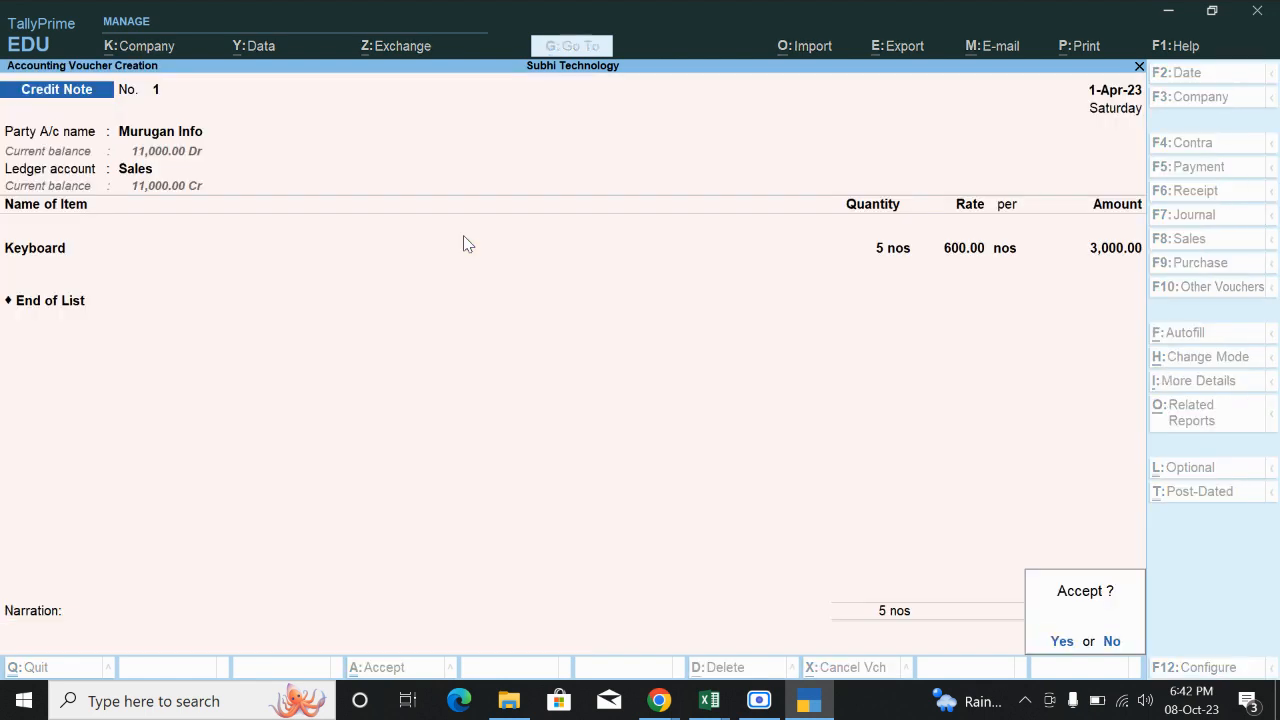
key("Return")
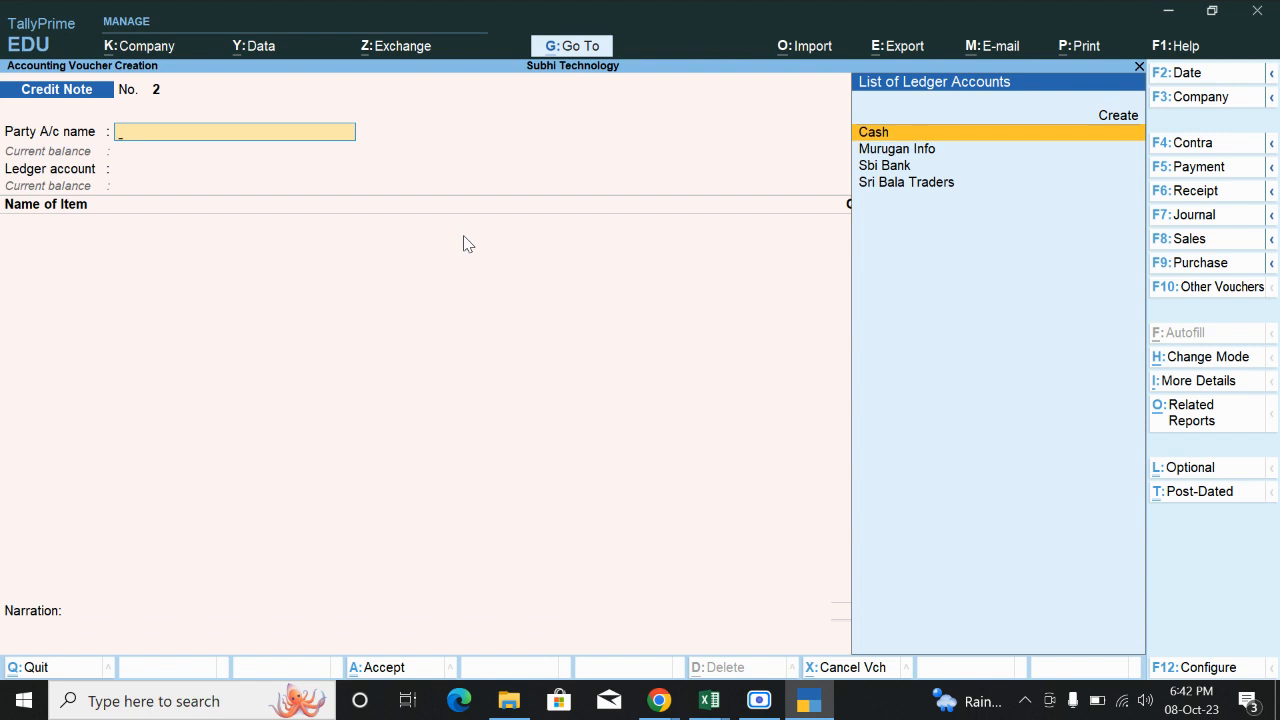
Start a Receipt voucher with Sbi Bank as the receiving account.
key("Escape")
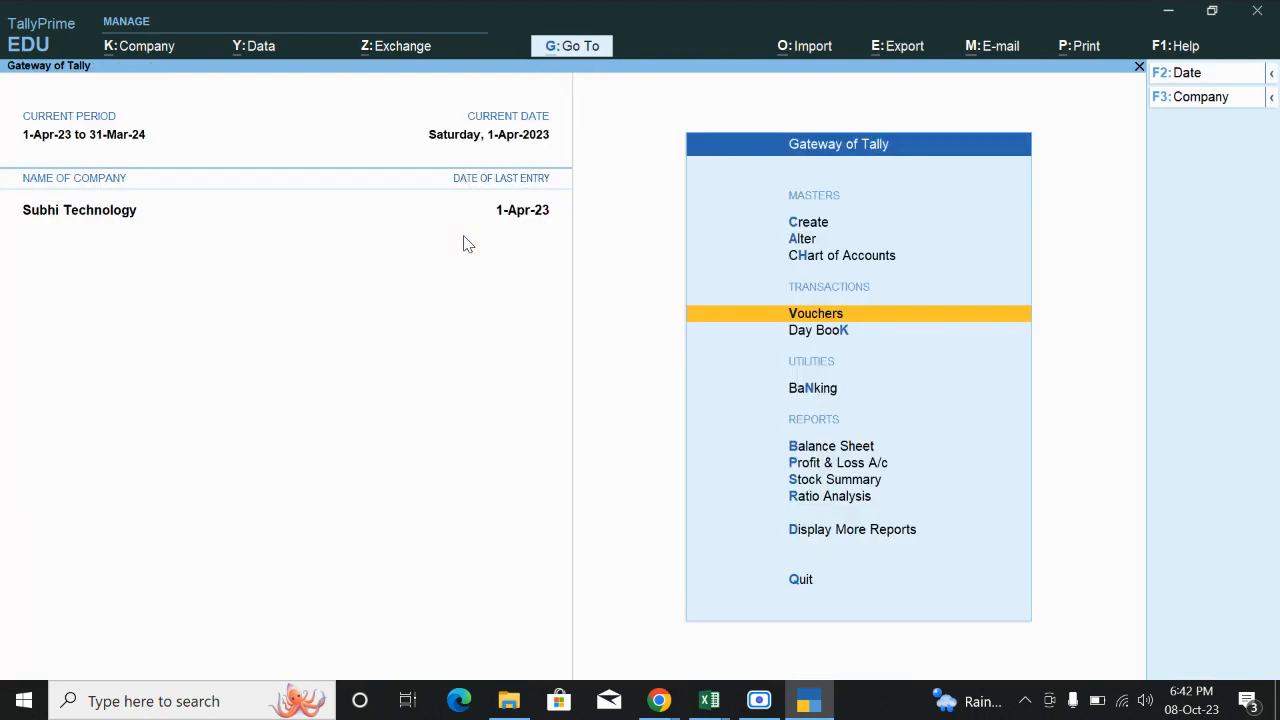
key("Return")
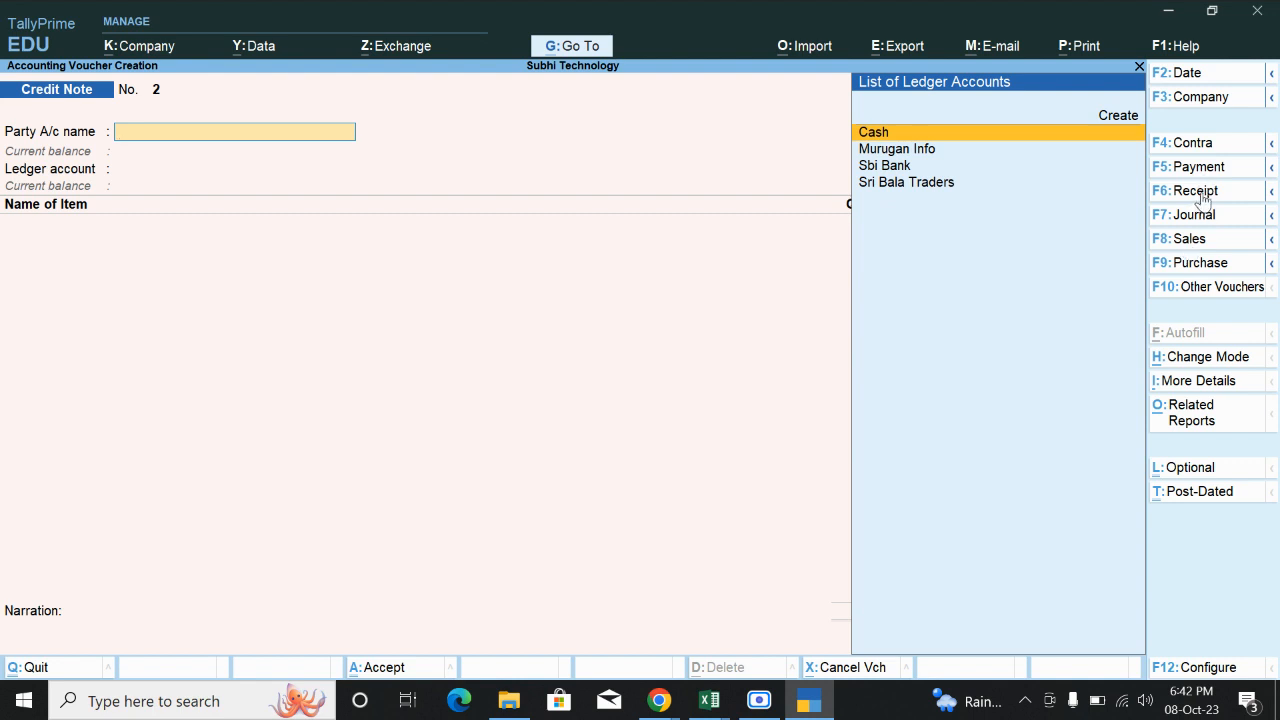
left_click(1196, 190)
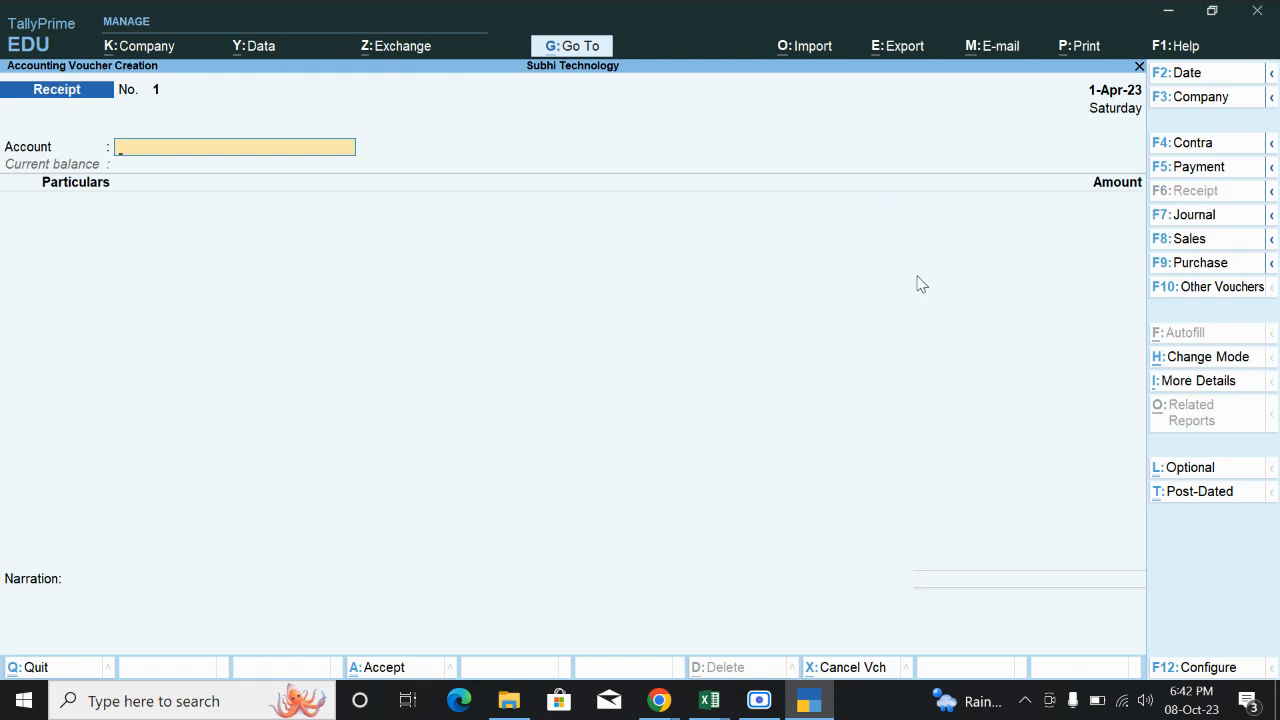
type("Sb")
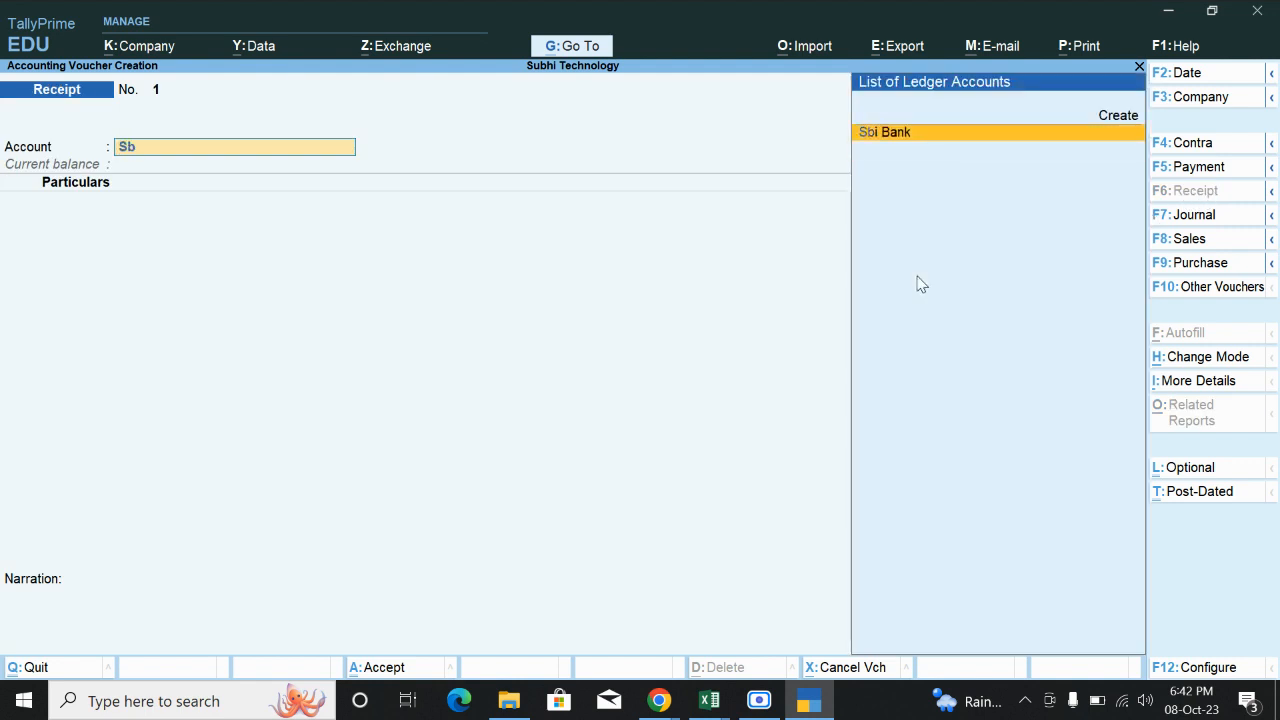
key("Return")
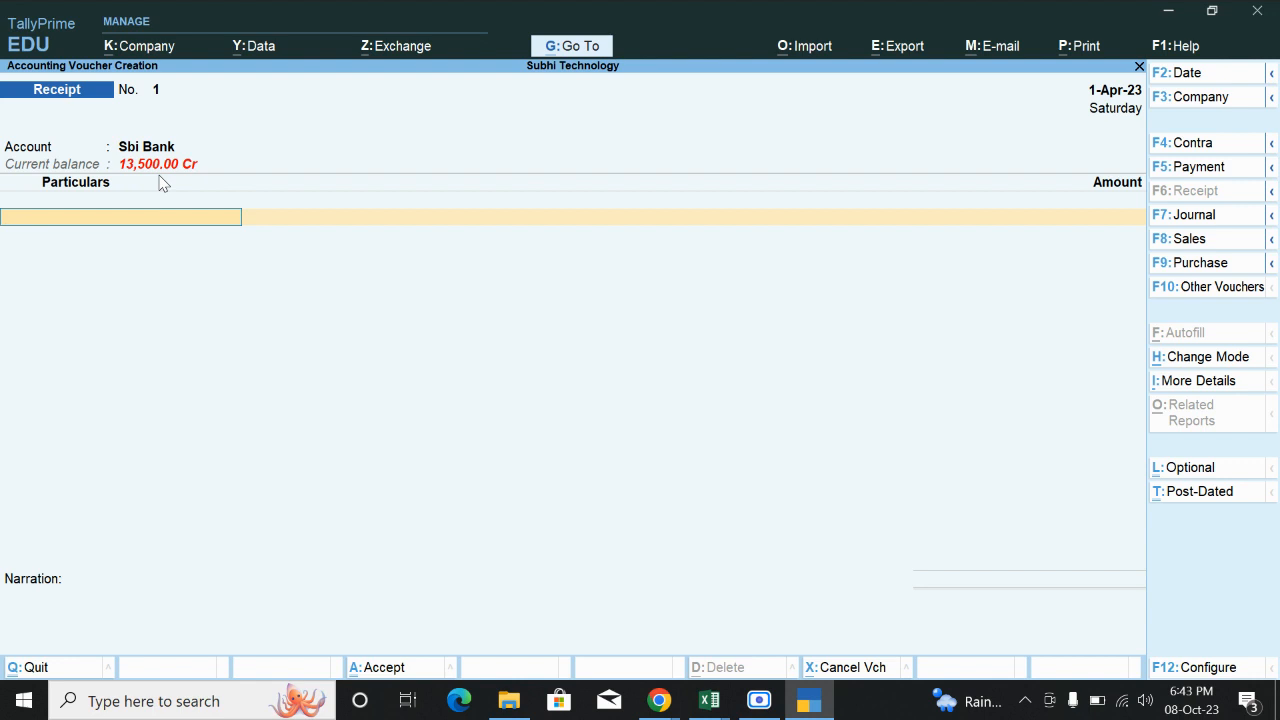
Receive 8,000 from Murugan Info settled against bill Sal1.
key("space")
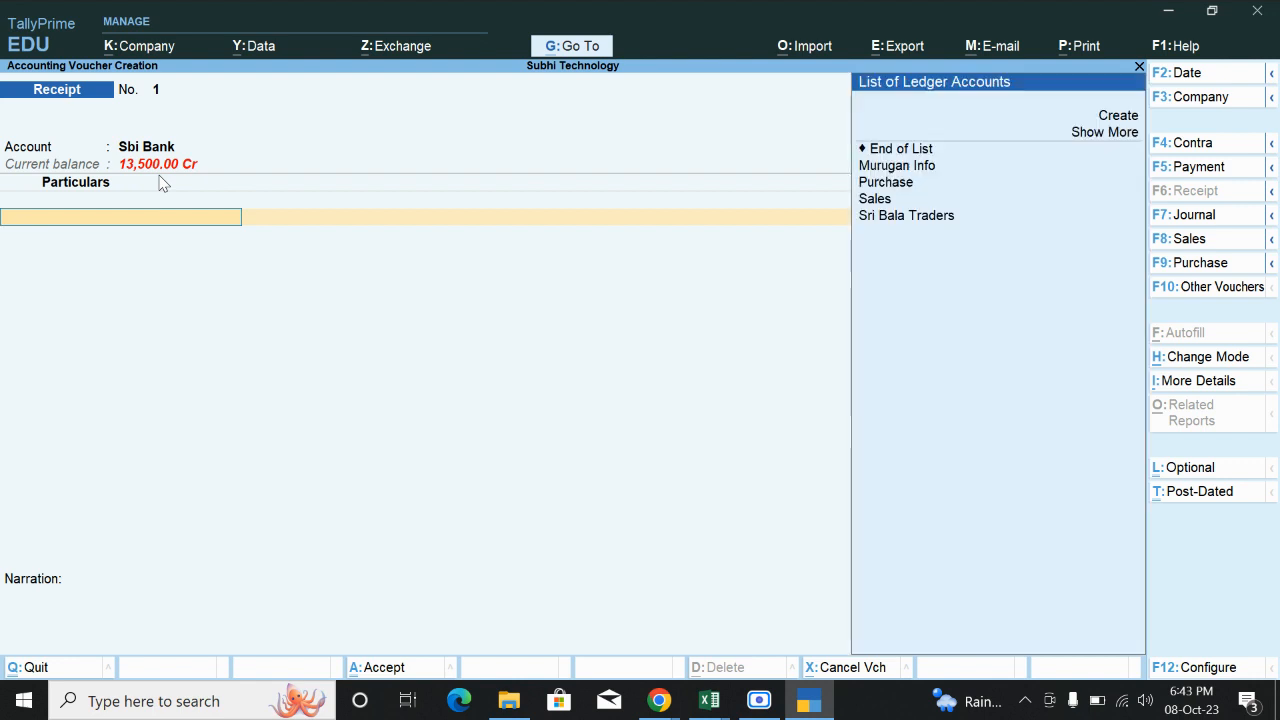
key("Down")
key("Down")
key("Down")
key("Down")
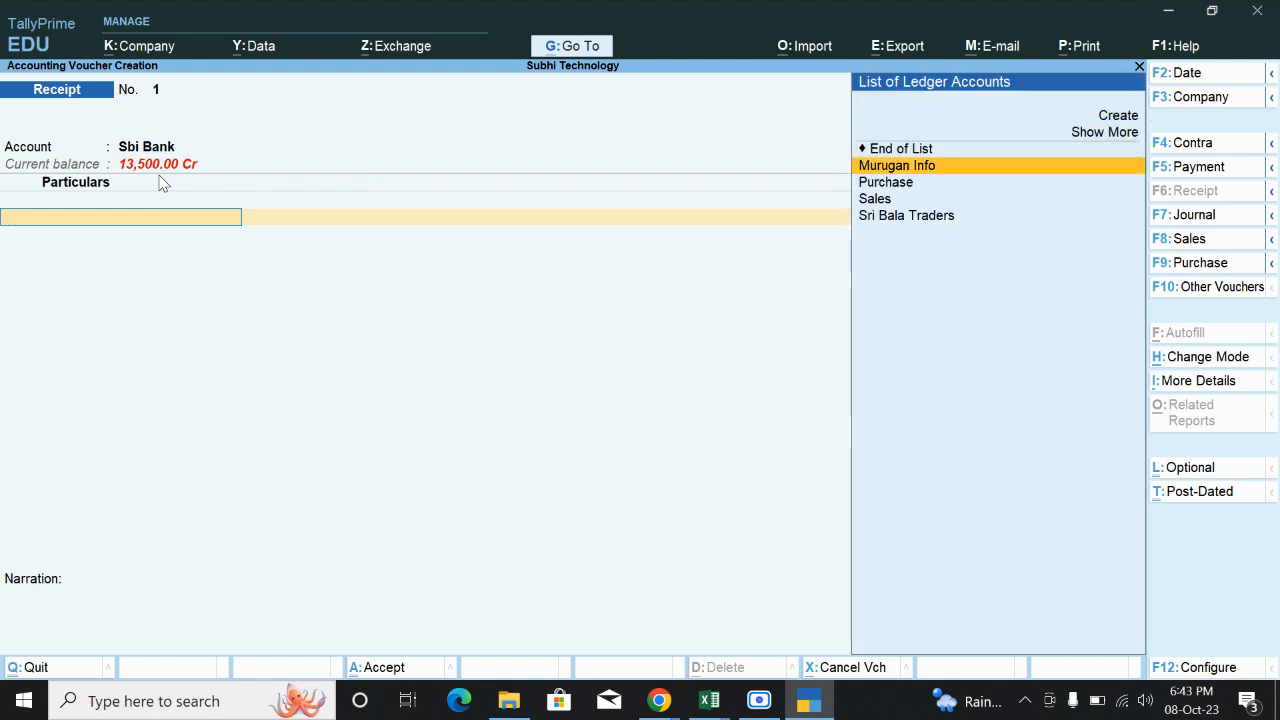
key("Return")
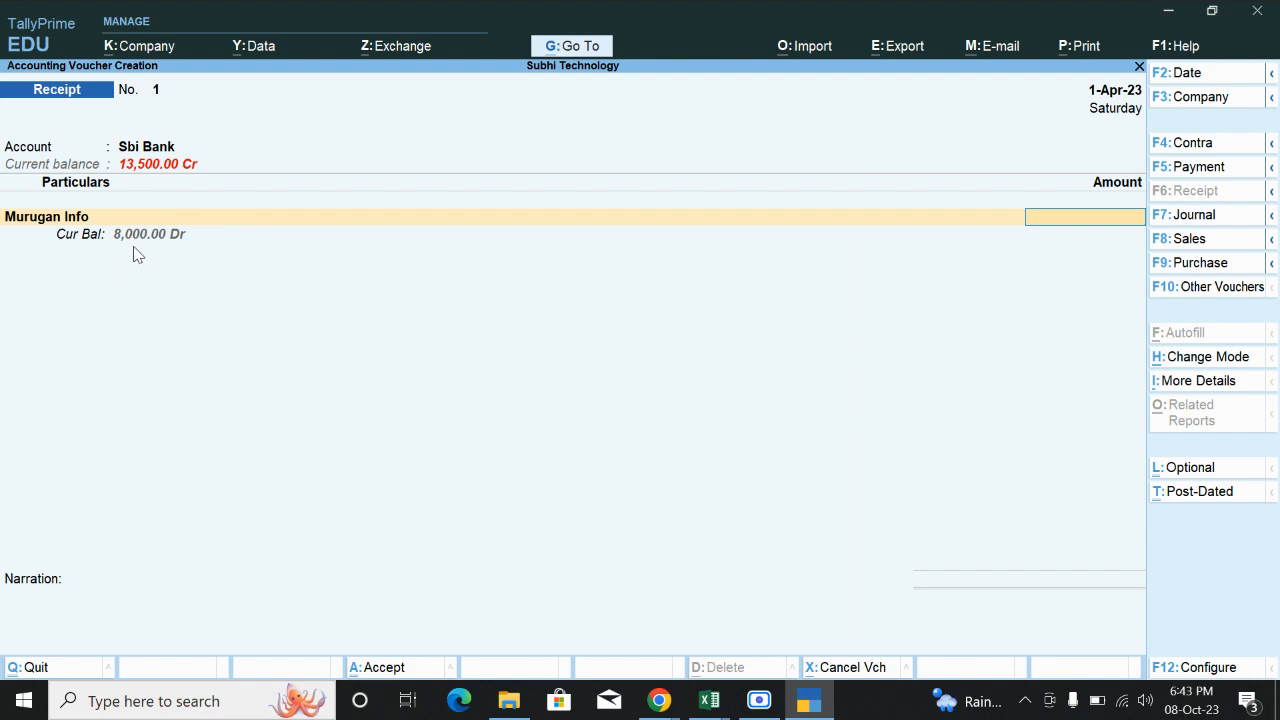
type("8000")
key("Return")
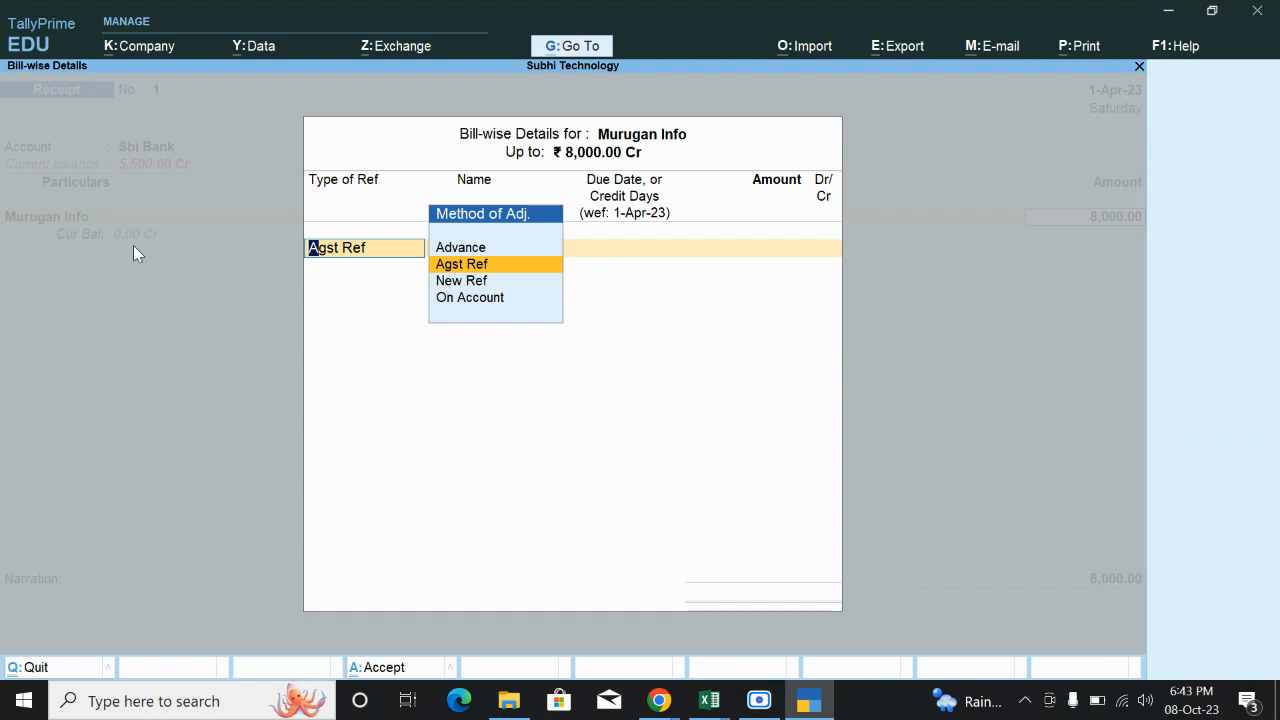
key("Return")
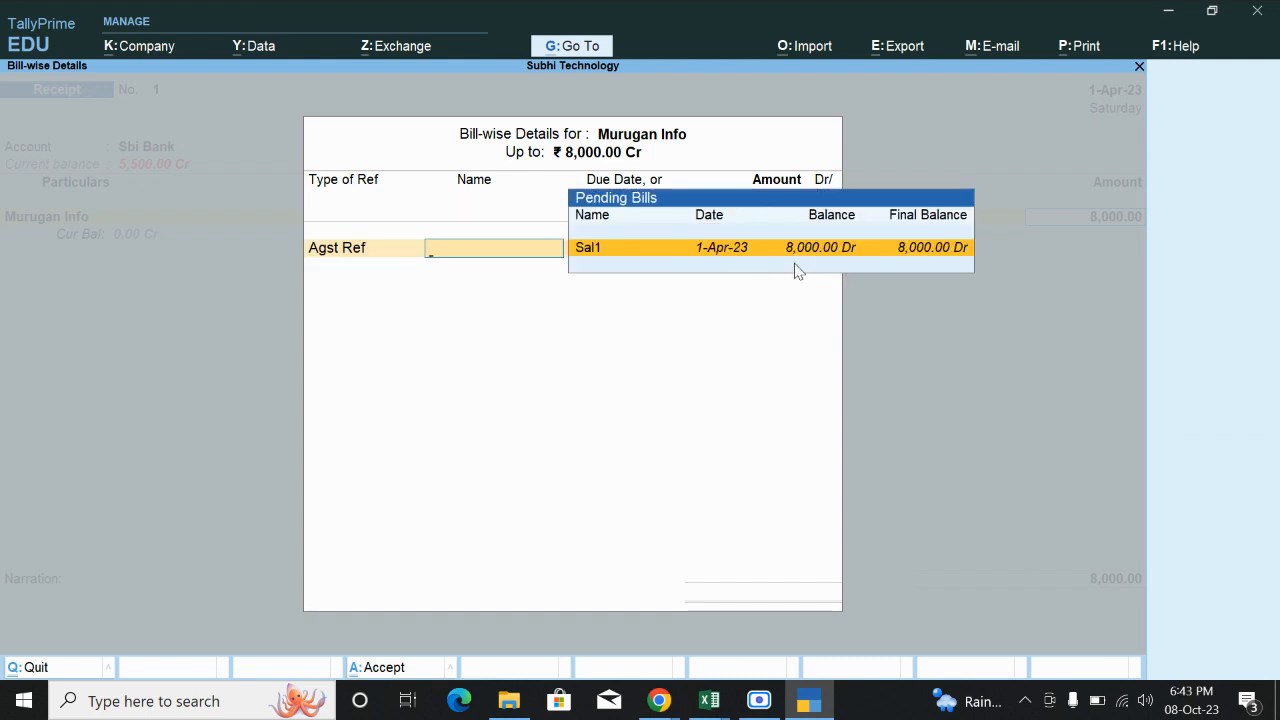
left_click(610, 258)
key("Return")
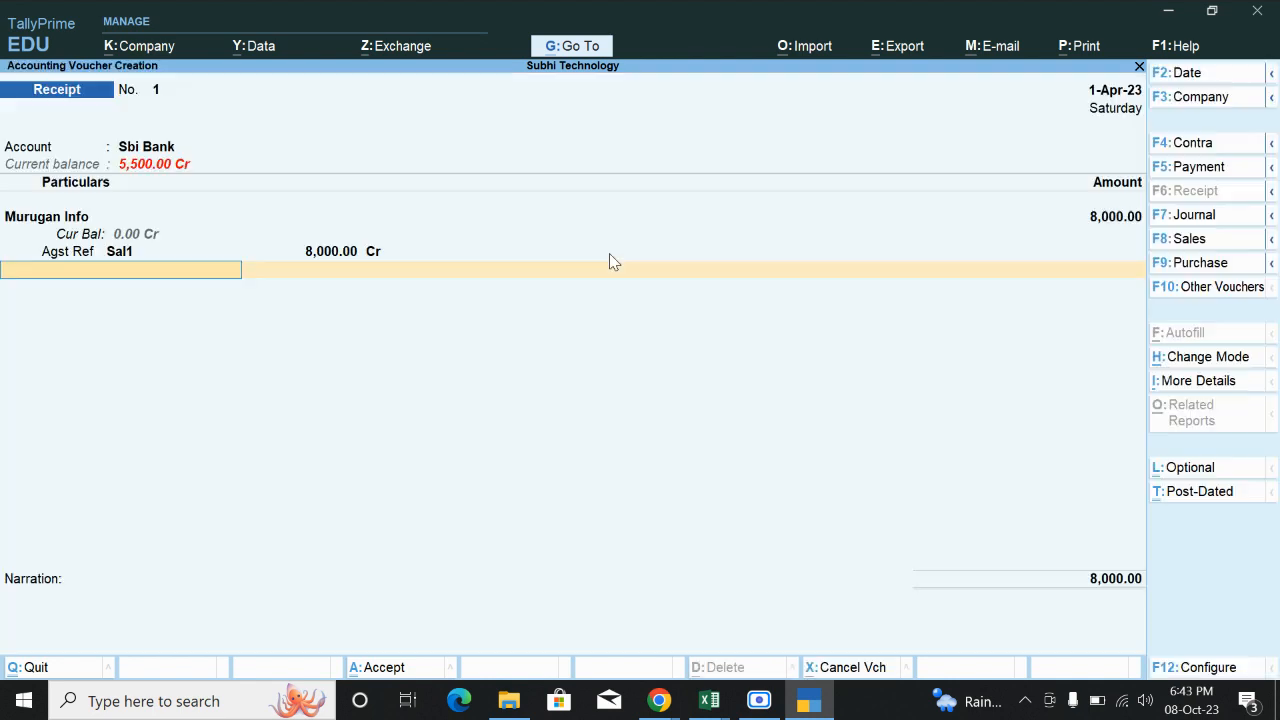
key("Return")
key("Return")
key("Return")
key("Return")
key("Return")
key("Return")
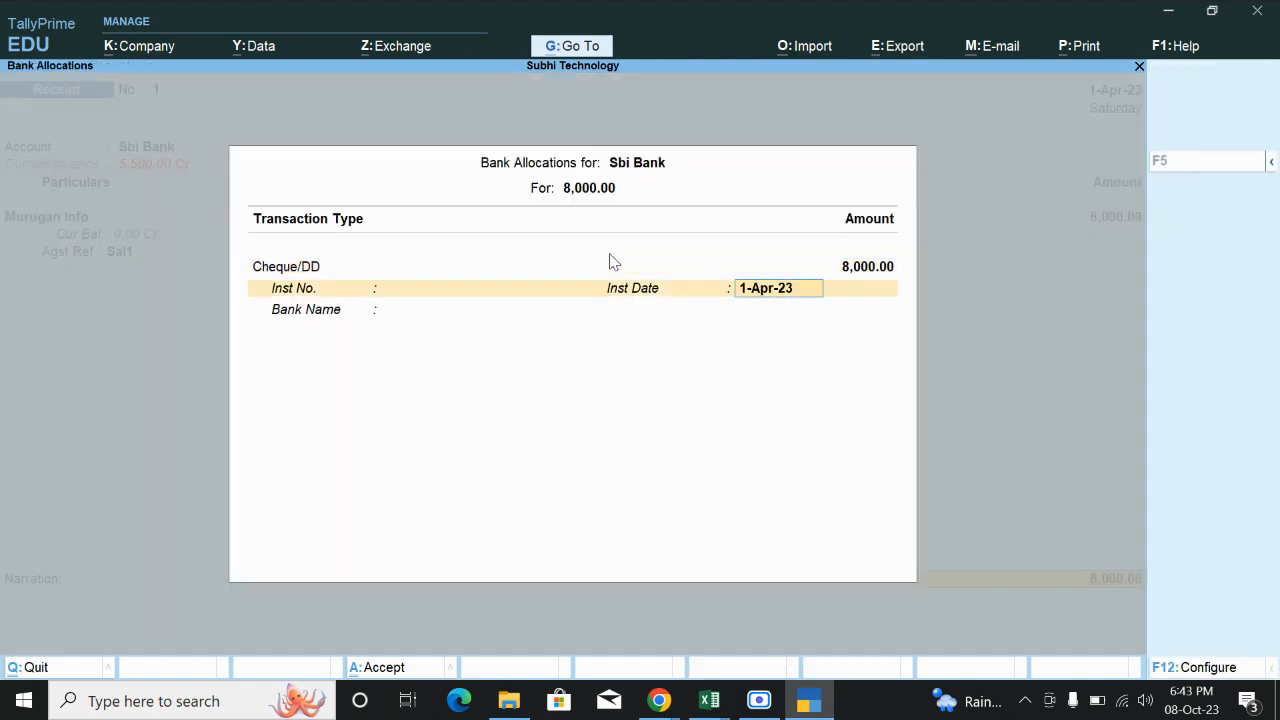
key("Return")
key("Return")
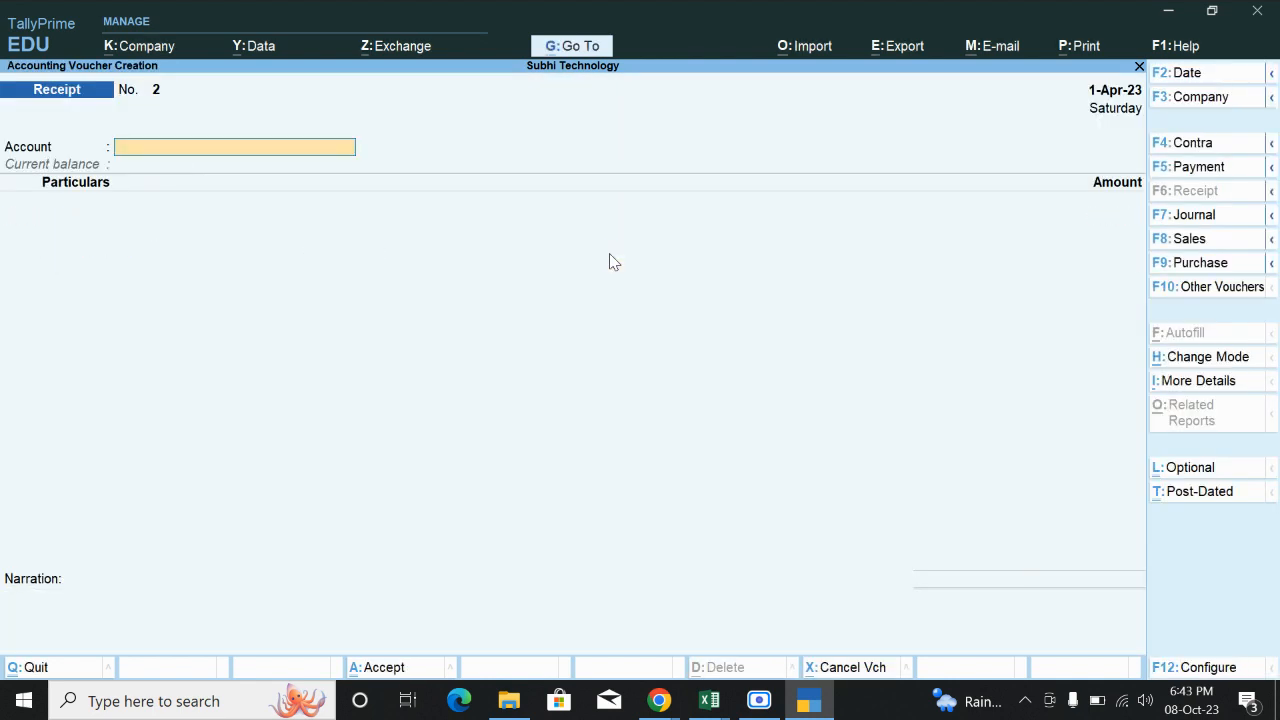
Quit the blank receipt and open the Account Books reports.
key("Escape")
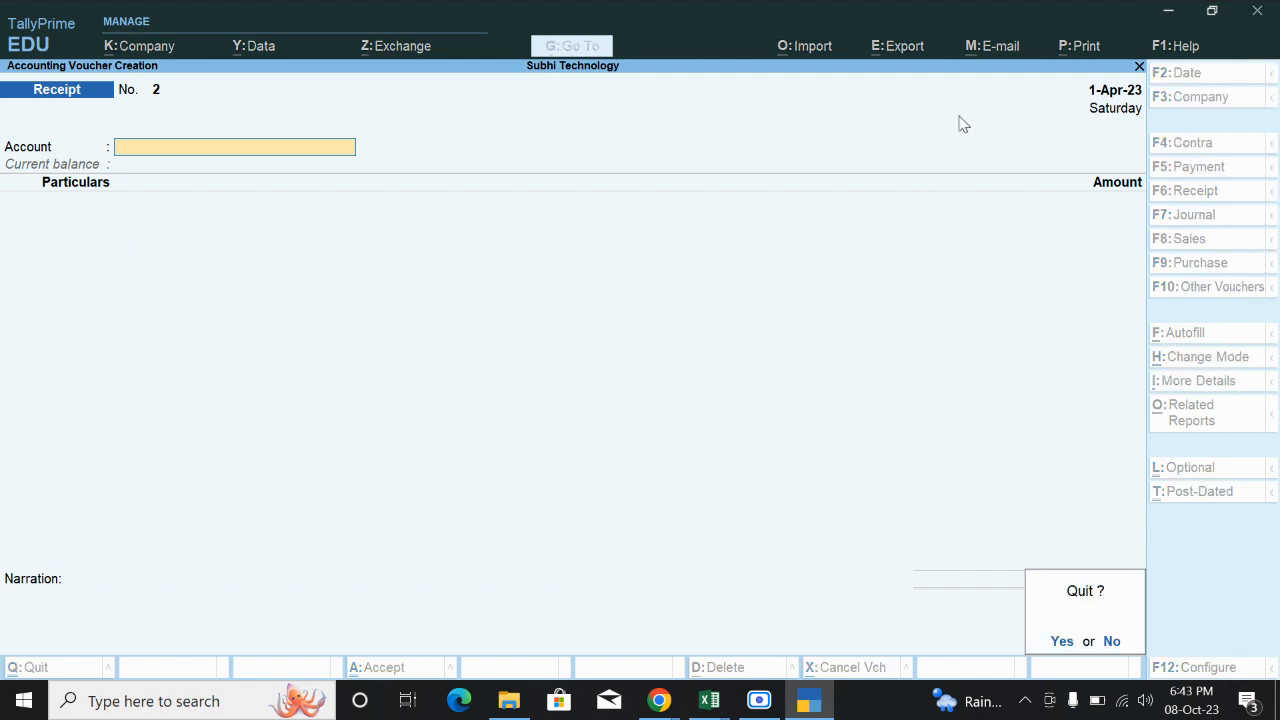
key("Return")
key("Down")
key("Down")
key("Down")
key("Down")
key("Down")
key("Down")
key("Down")
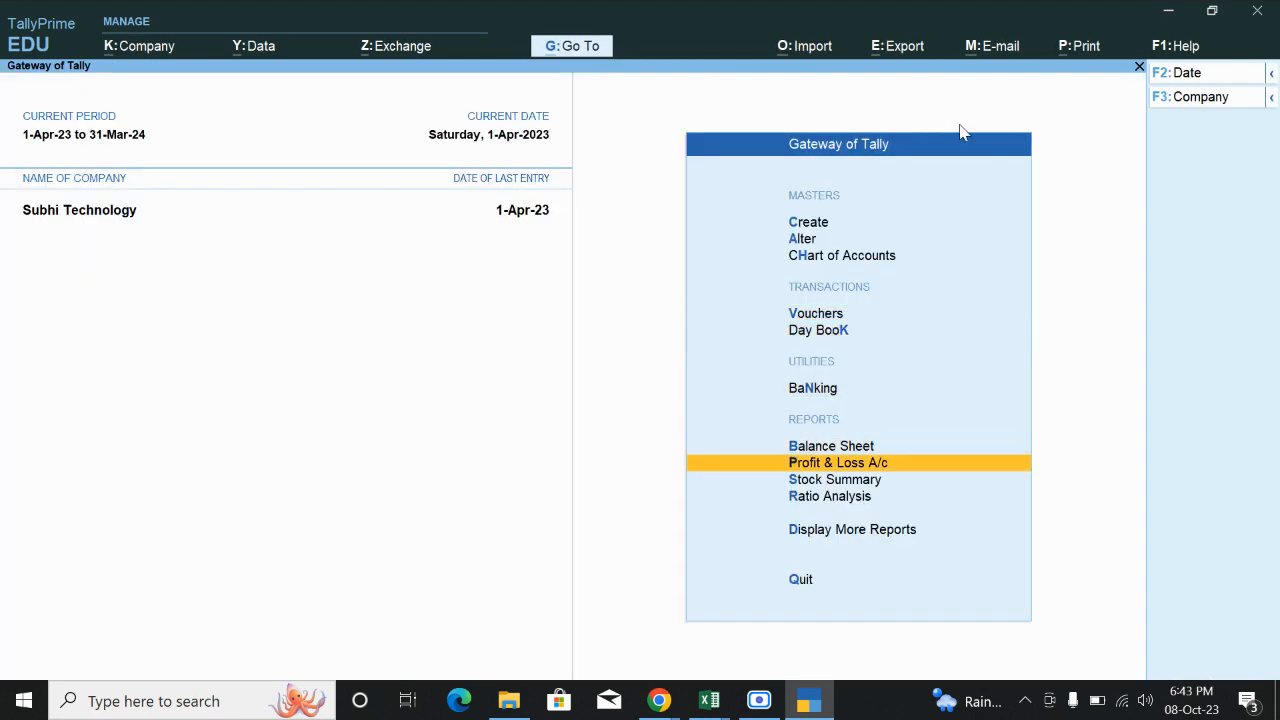
key("Return")
key("Down")
key("Down")
key("Down")
key("Down")
key("Down")
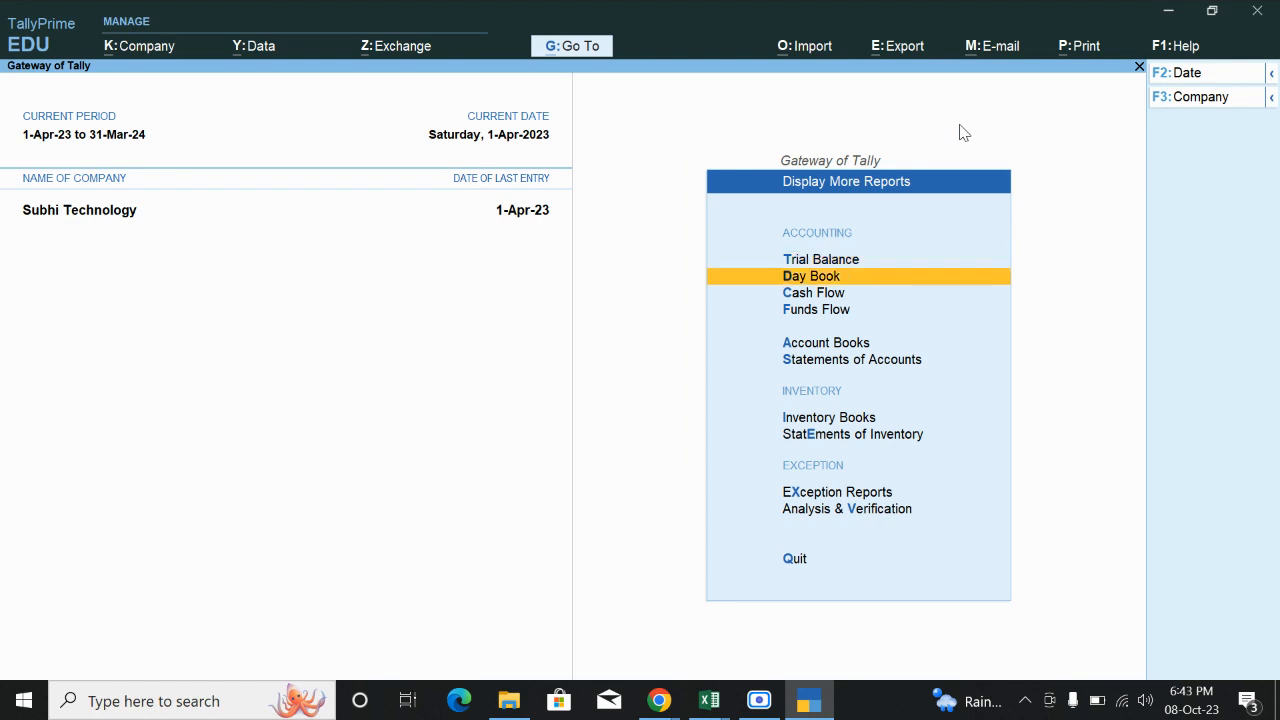
key("Up")
key("Return")
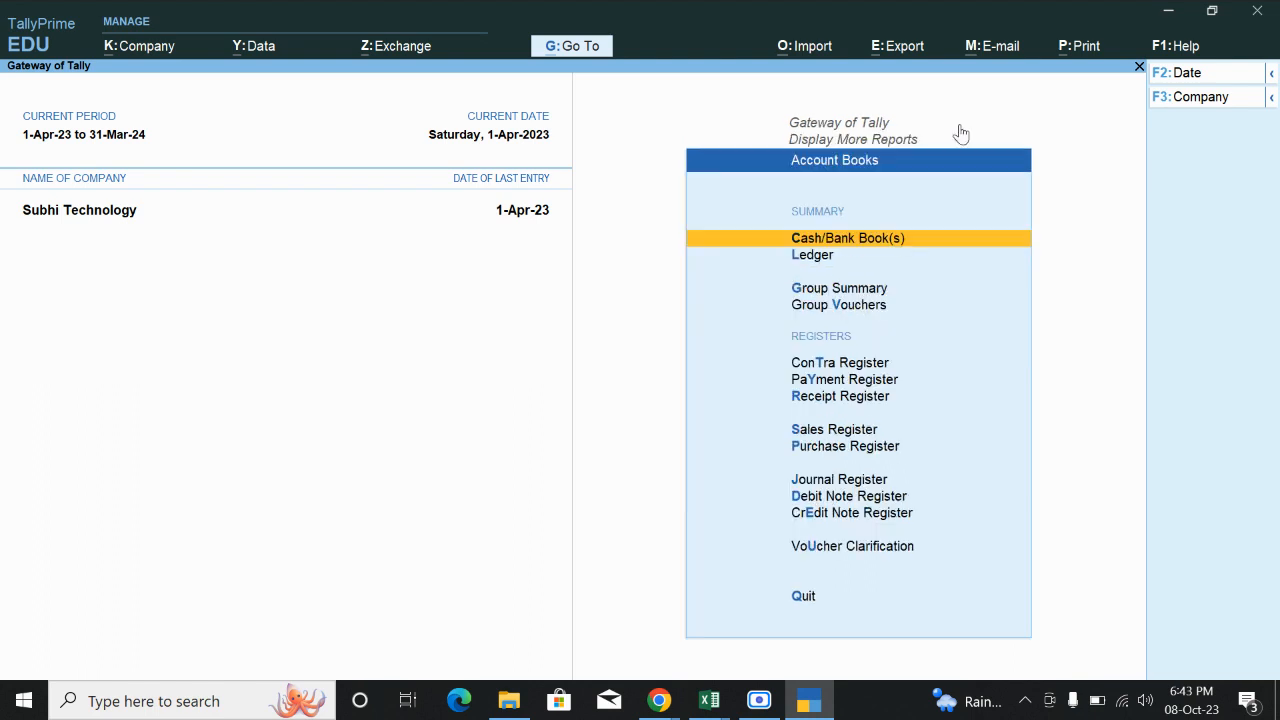
Open Murugan Info's ledger and review its sale, credit note and receipt entries.
key("Down")
key("Return")
key("Down")
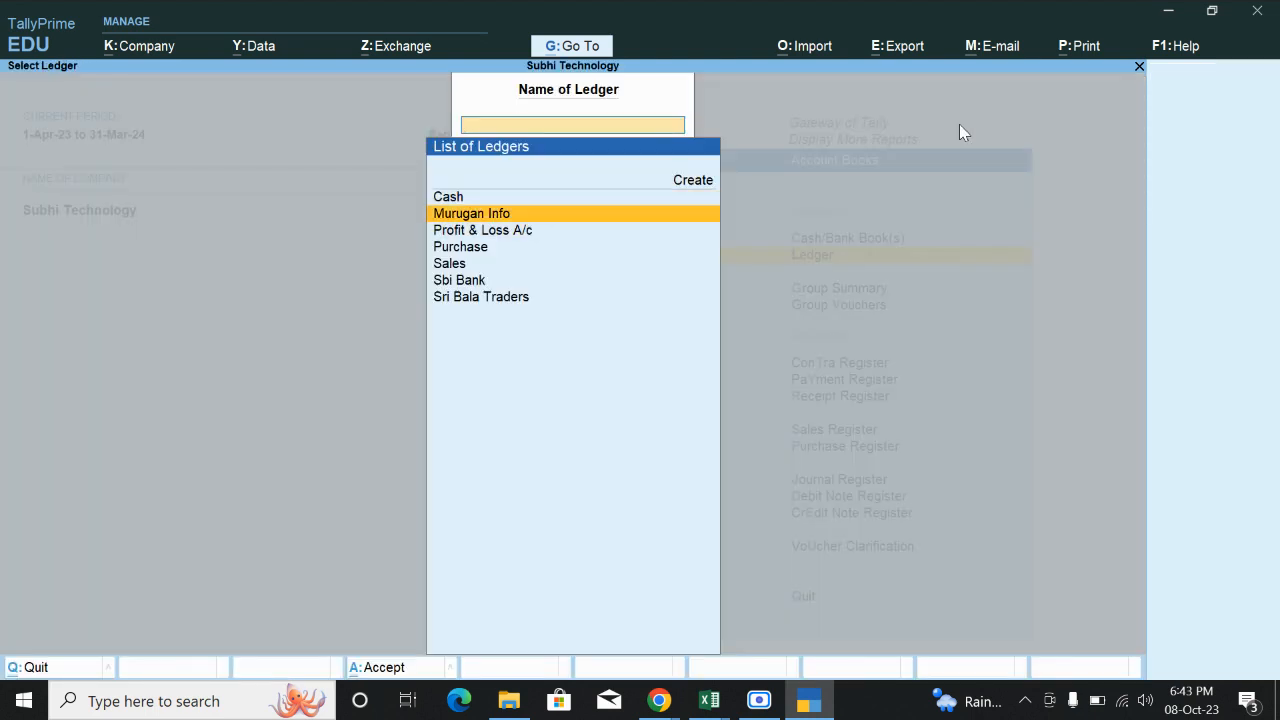
key("Return")
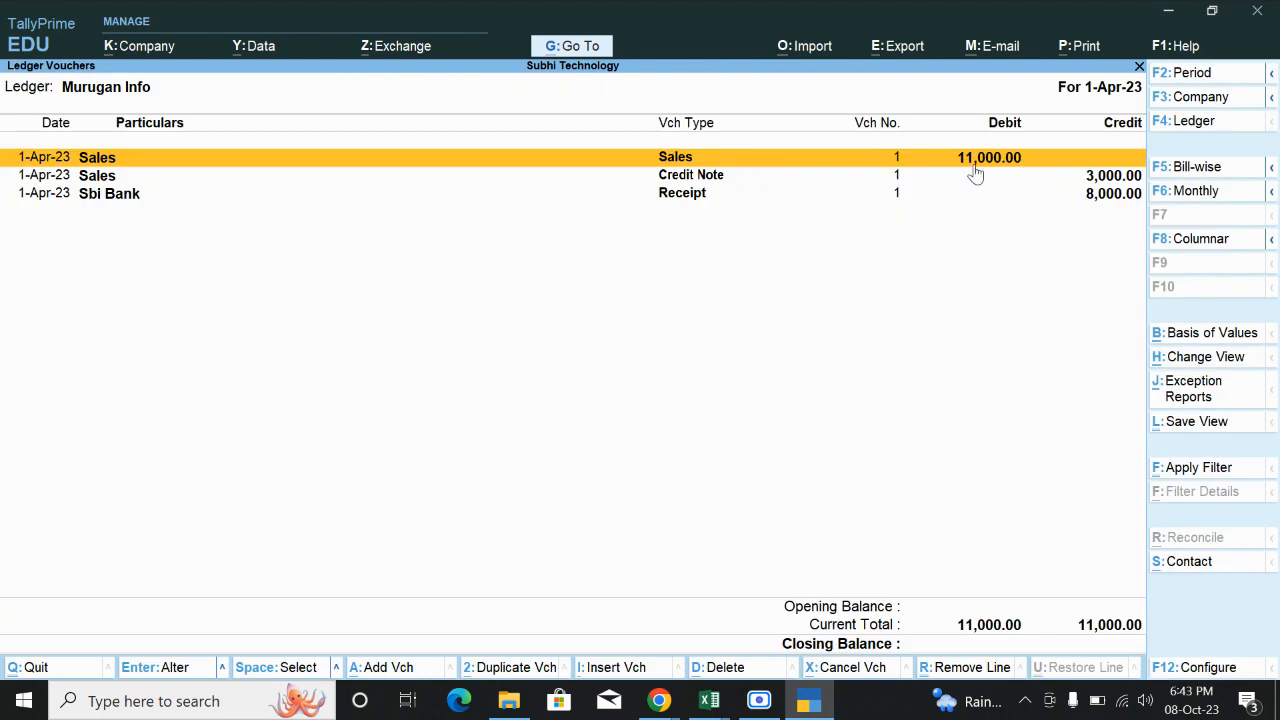
key("Down")
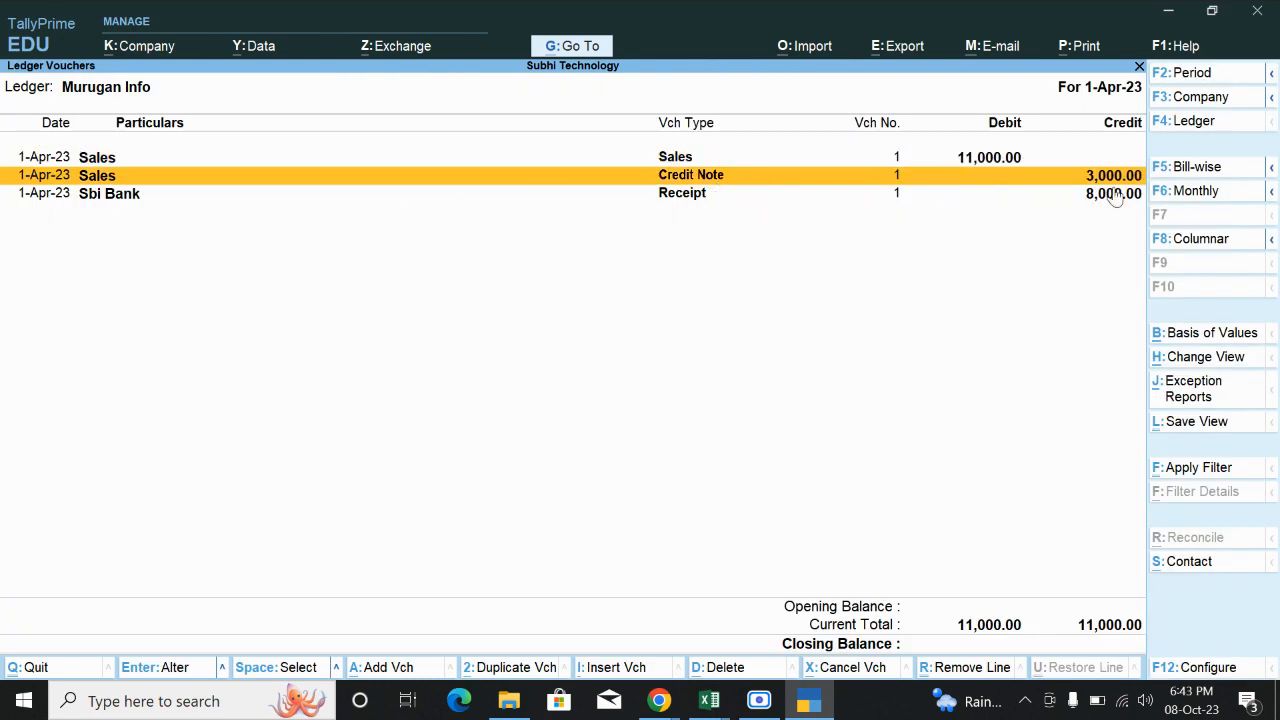
key("Down")
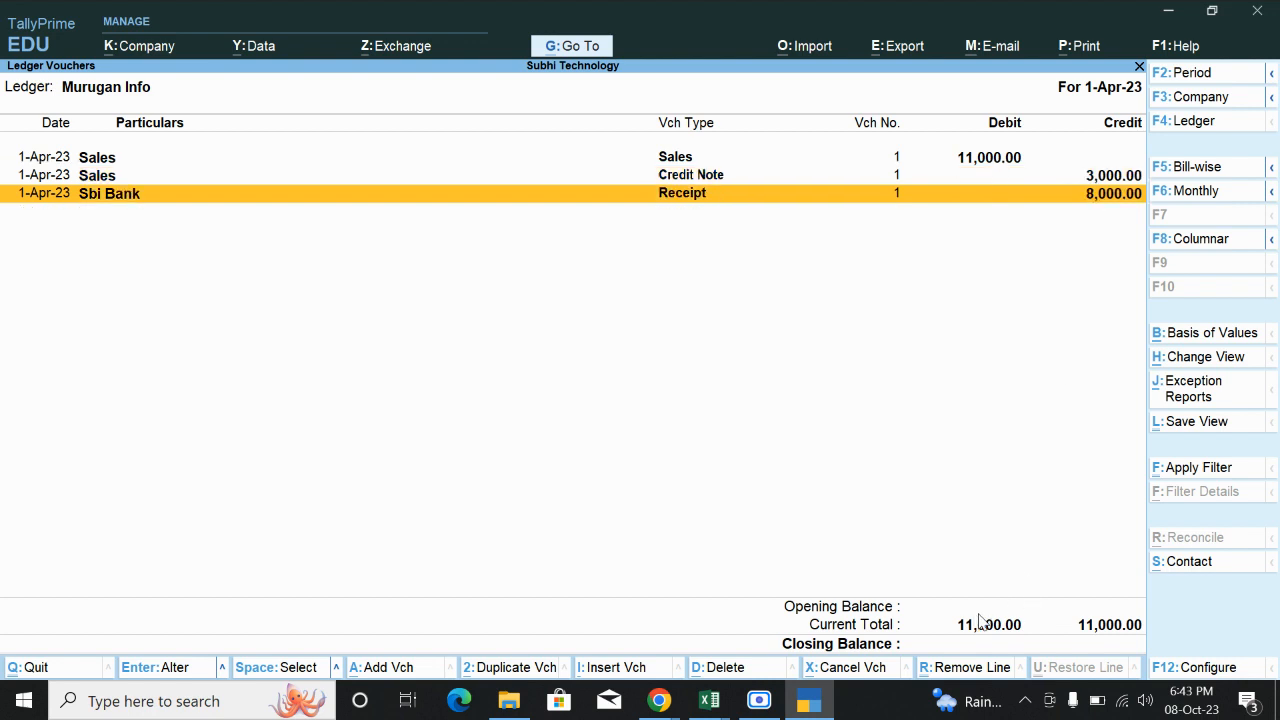